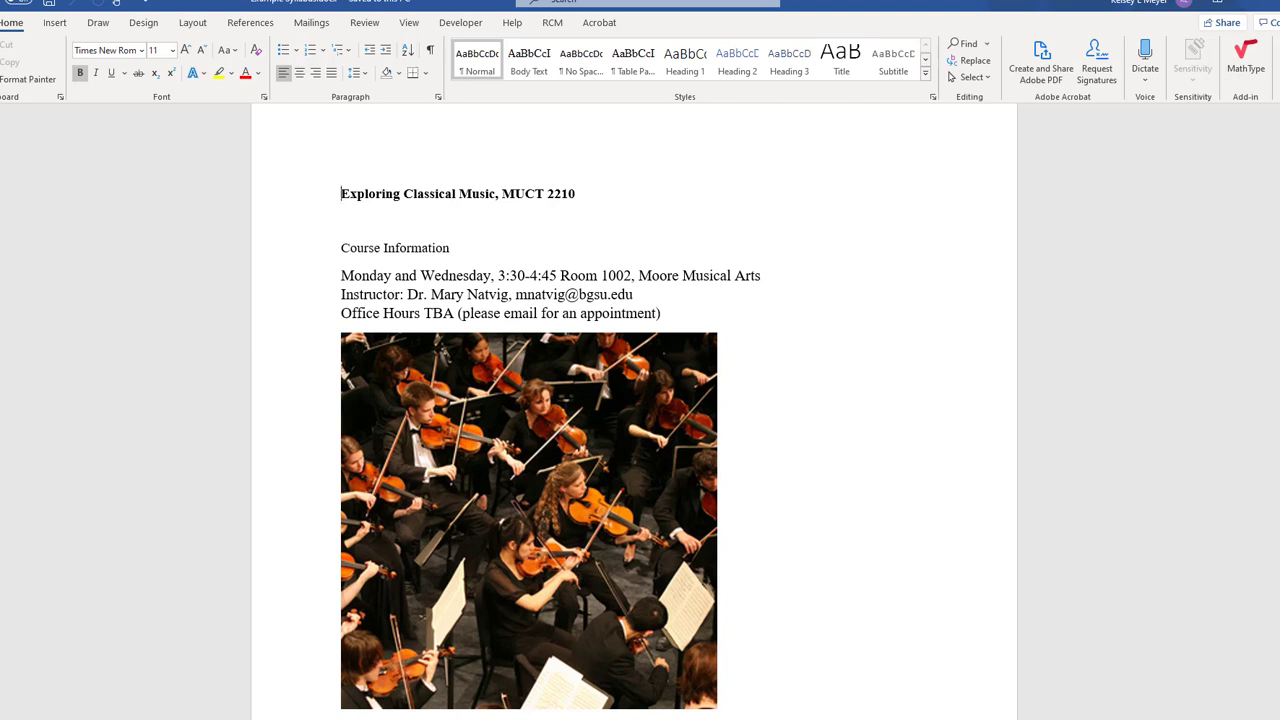
Step: Turn on the Navigation pane and open the full list of styles
{"action": "left_click", "coordinate": [411, 24]}
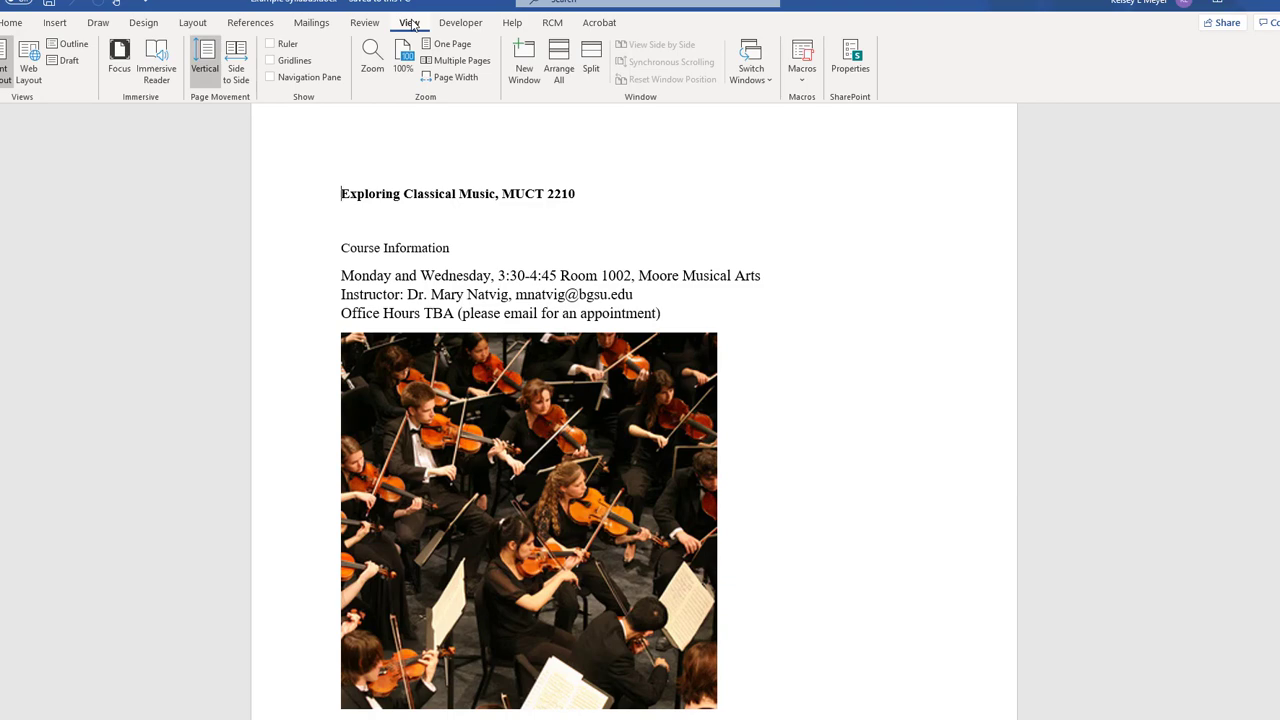
{"action": "left_click", "coordinate": [271, 78]}
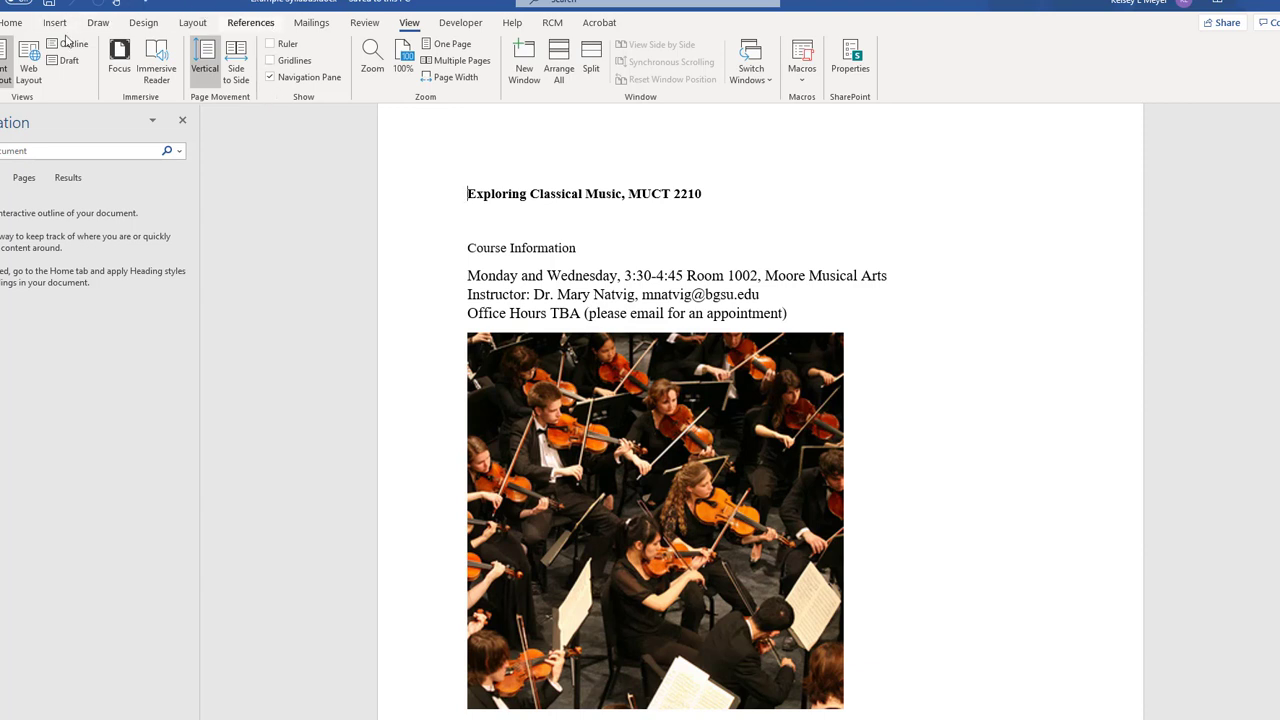
{"action": "left_click", "coordinate": [12, 24]}
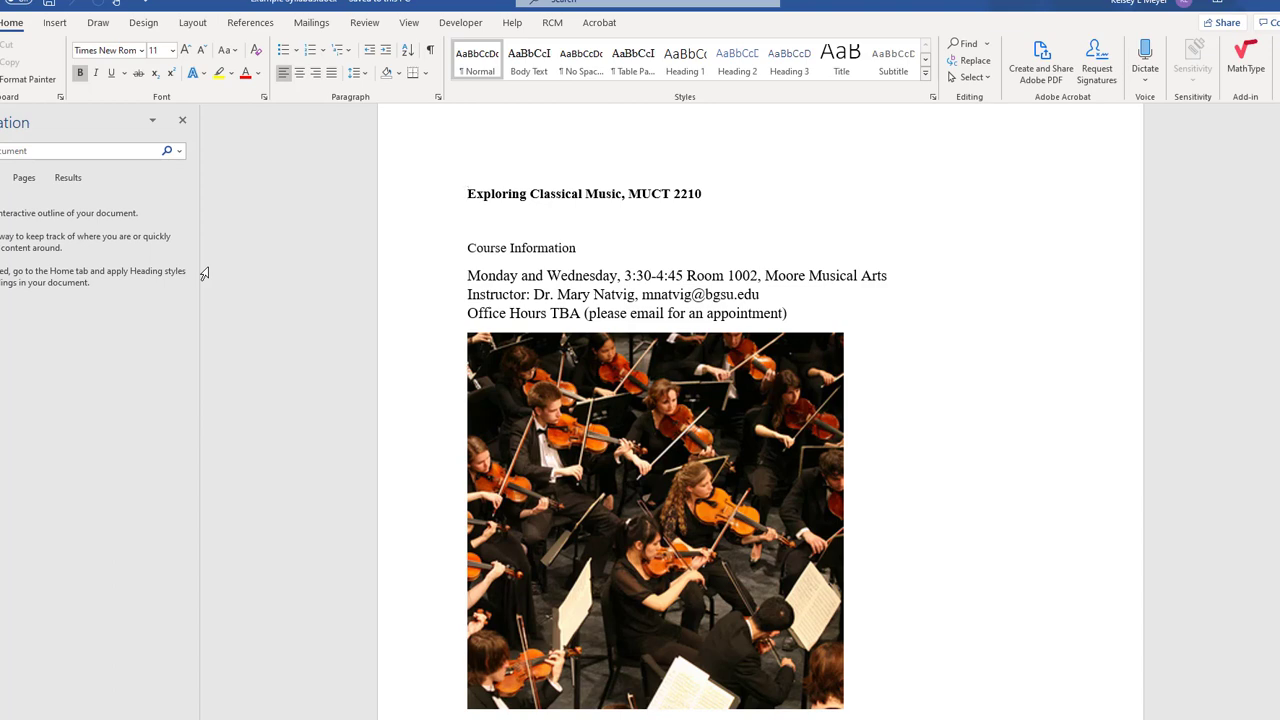
{"action": "left_click", "coordinate": [932, 99]}
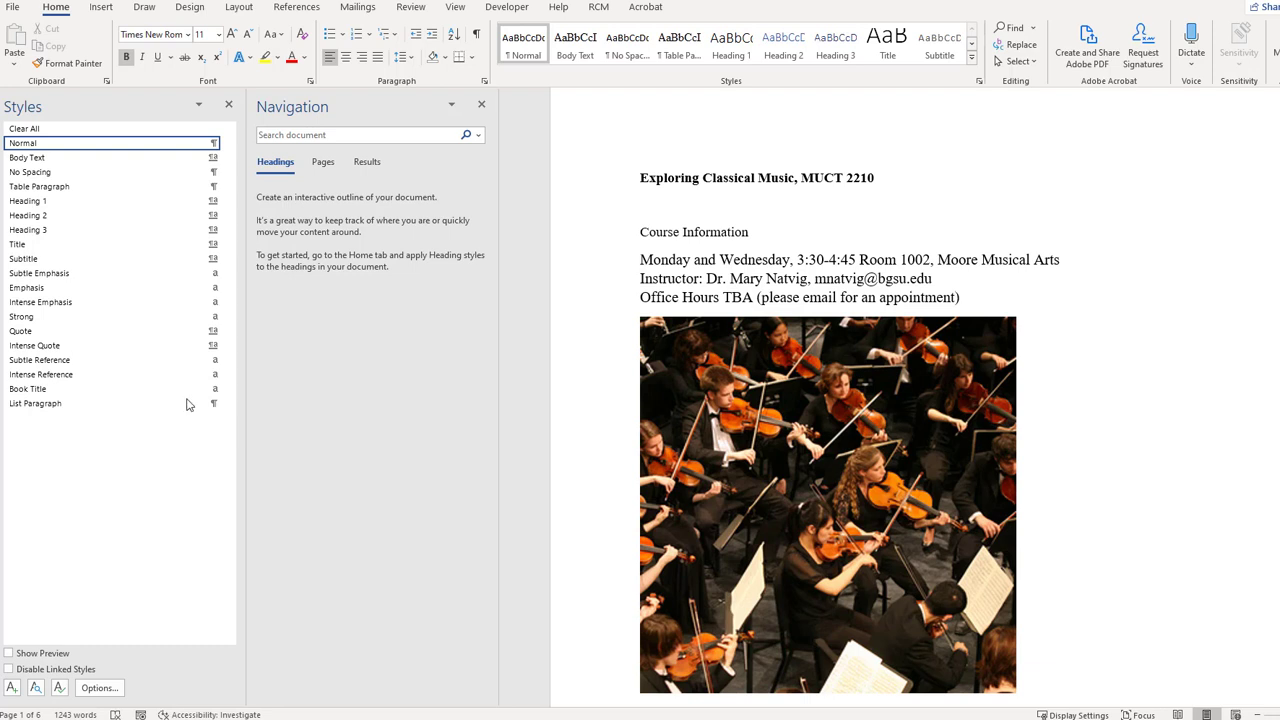
Step: Apply the Title style to the "Exploring Classical Music, MUCT 2210" line
{"action": "left_click_drag", "start_coordinate": [878, 180], "coordinate": [650, 178]}
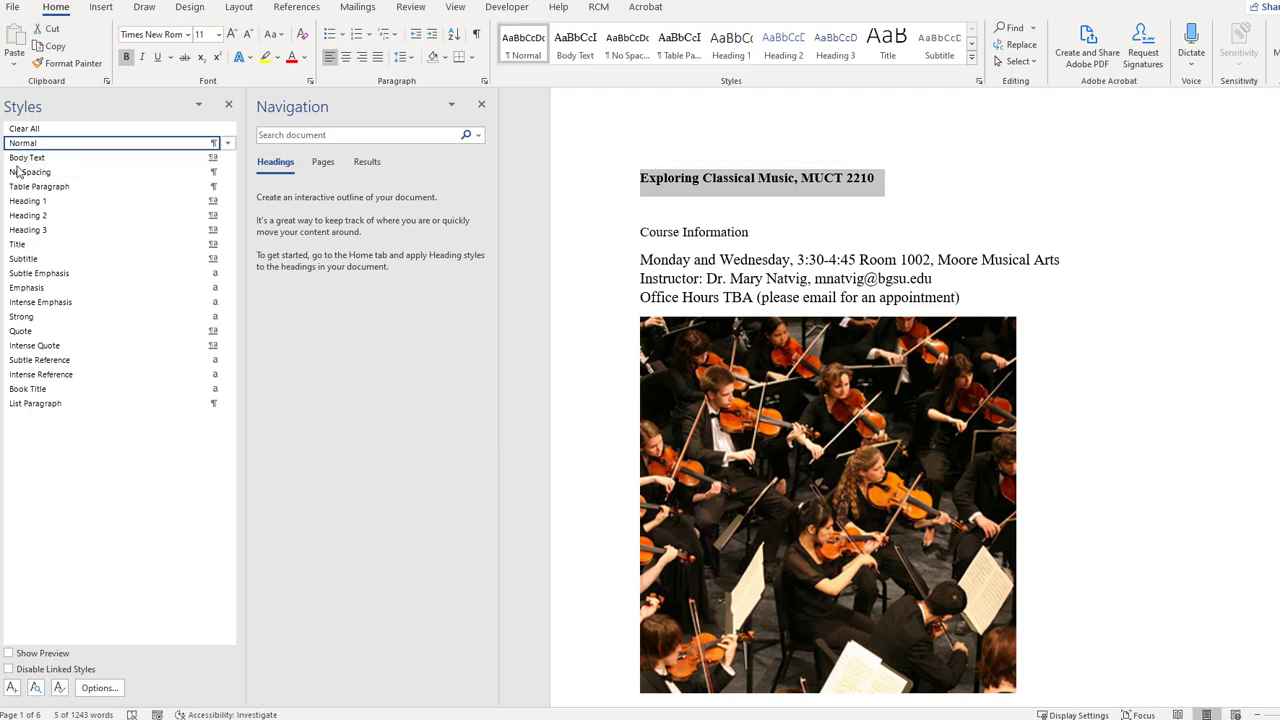
{"action": "left_click", "coordinate": [20, 244]}
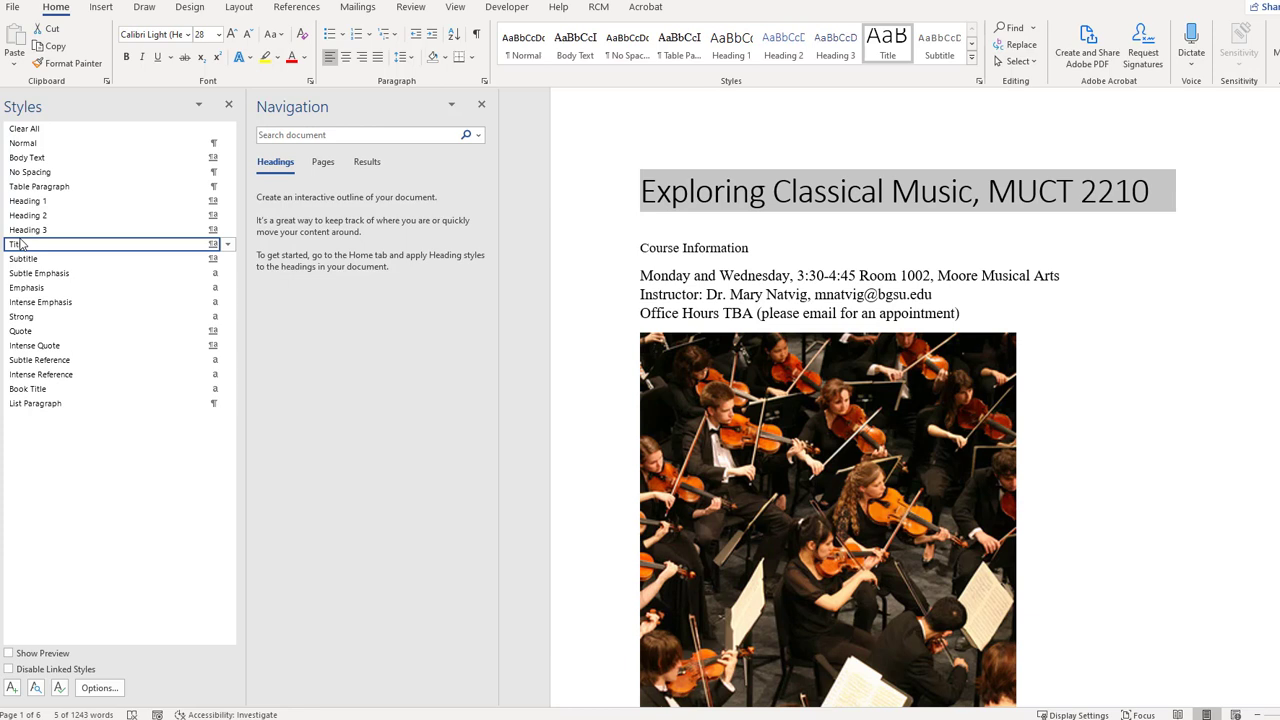
{"action": "left_click", "coordinate": [947, 236]}
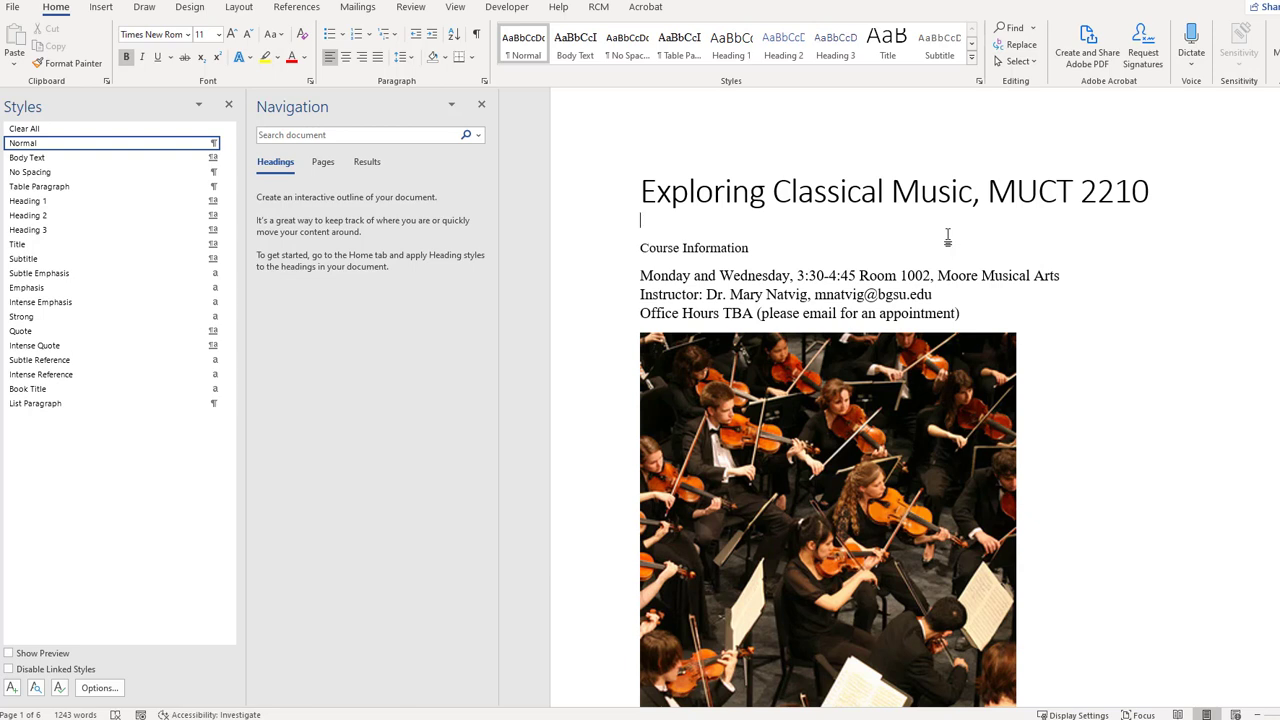
Step: Look at the options for updating or modifying the Title style with the document title selected, without choosing any
{"action": "left_click_drag", "start_coordinate": [639, 191], "coordinate": [1136, 191]}
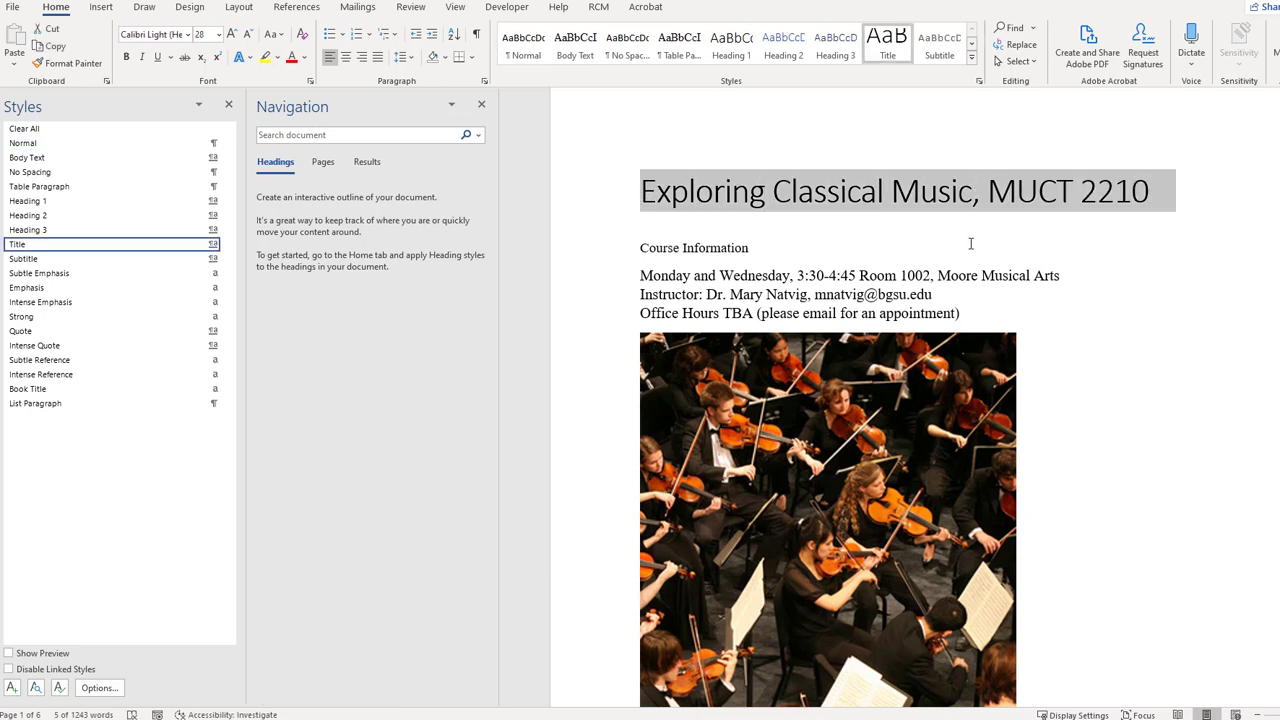
{"action": "right_click", "coordinate": [890, 54]}
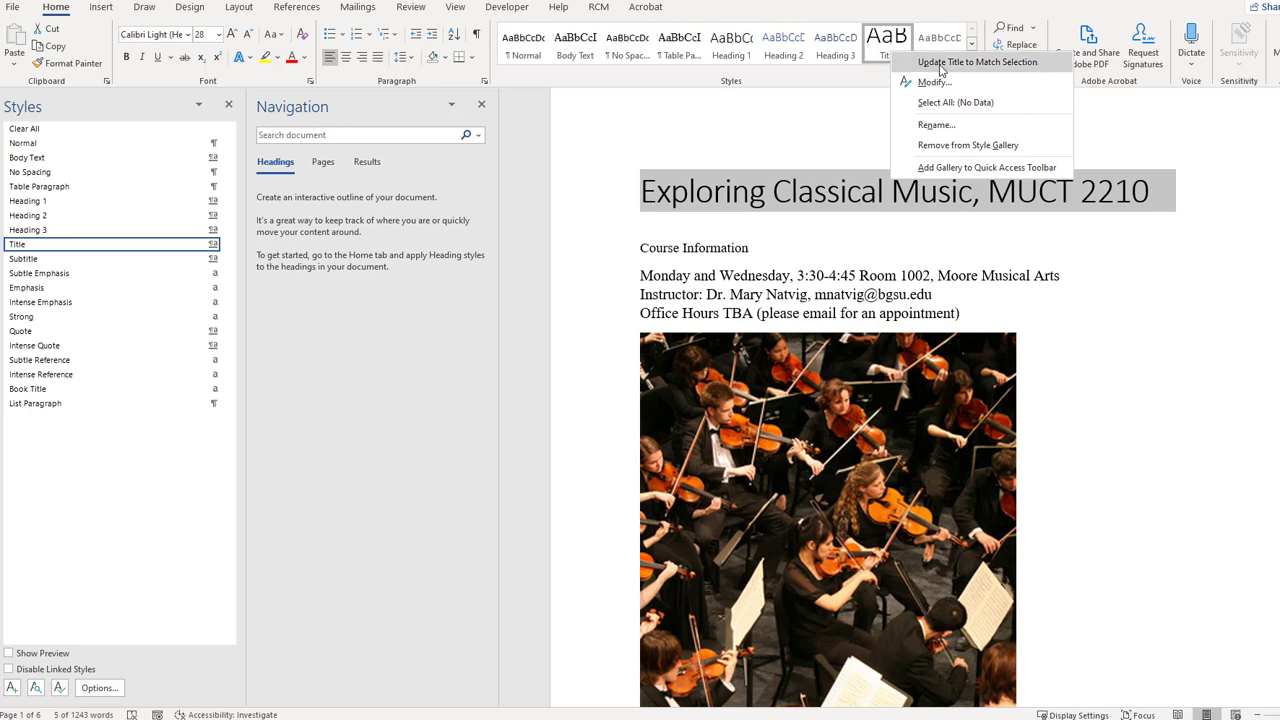
{"action": "left_click", "coordinate": [1135, 205]}
{"action": "left_click", "coordinate": [1140, 221]}
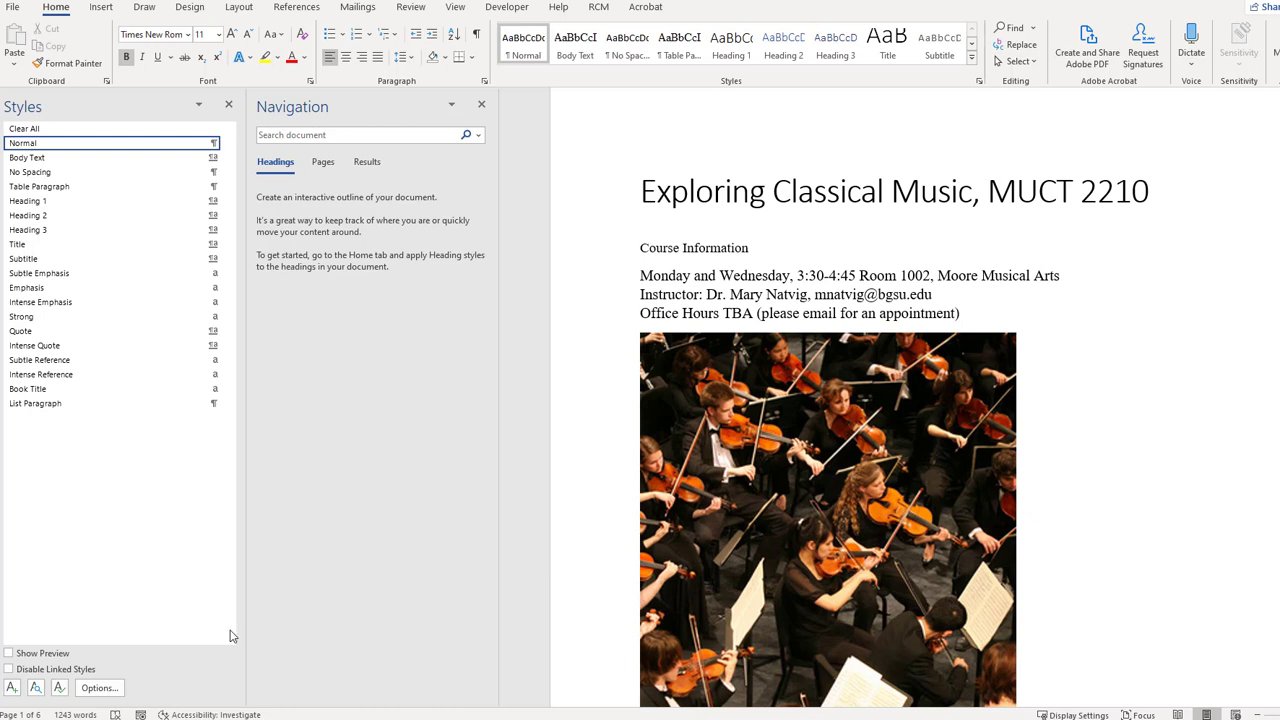
Step: Apply the Heading 1 style to the "Course Information" line
{"action": "left_click", "coordinate": [760, 247]}
{"action": "left_click_drag", "start_coordinate": [760, 247], "coordinate": [649, 258]}
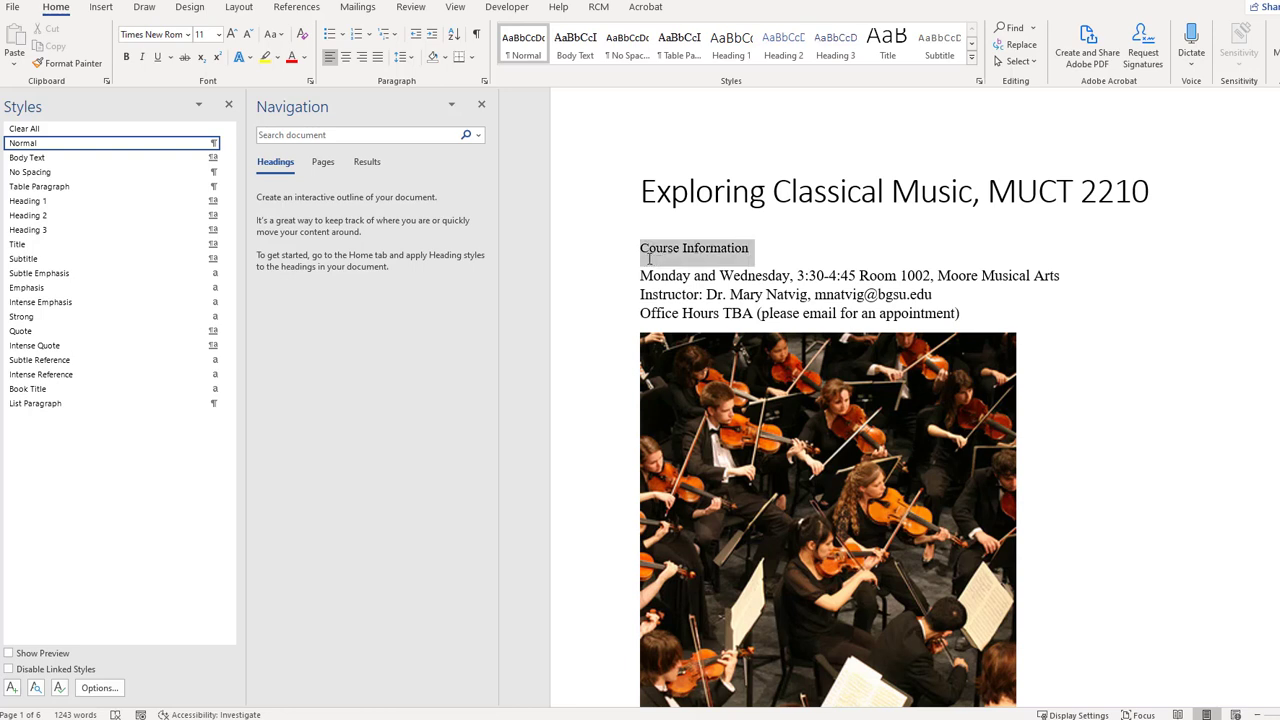
{"action": "left_click", "coordinate": [85, 201]}
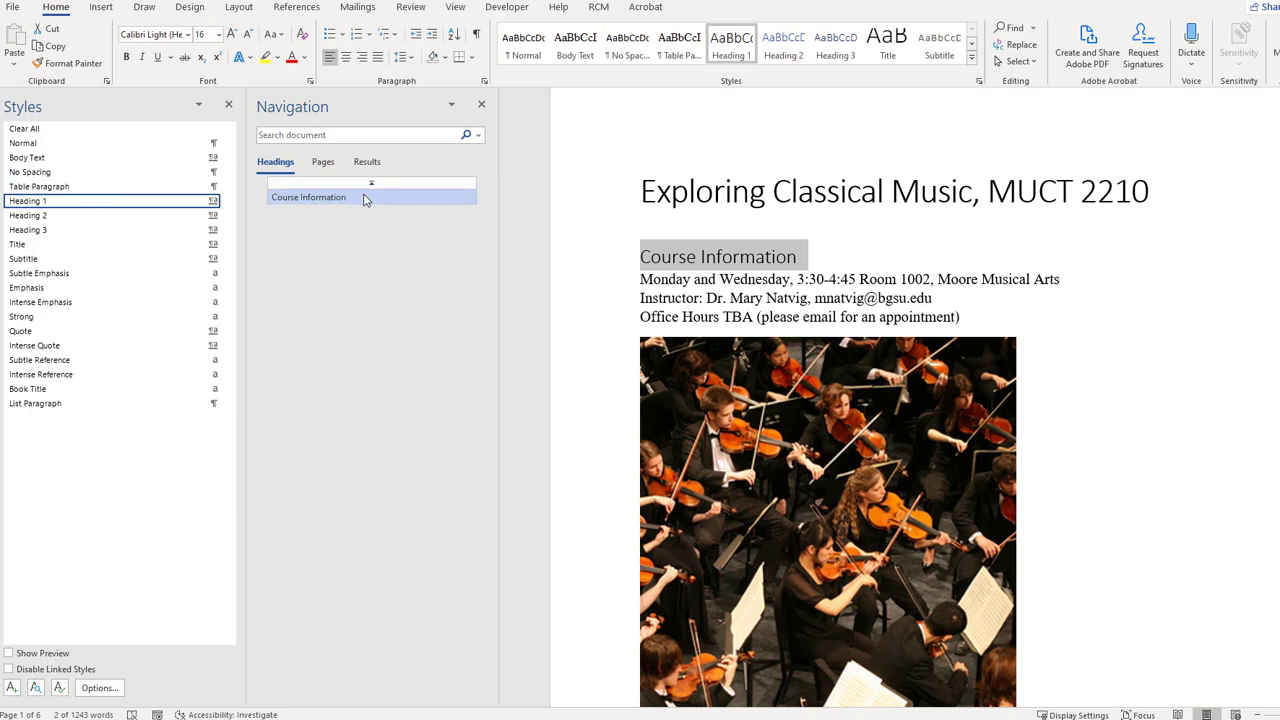
Step: Turn the three lines with class time, instructor and office hours under Course Information into a bulleted list
{"action": "left_click", "coordinate": [636, 281]}
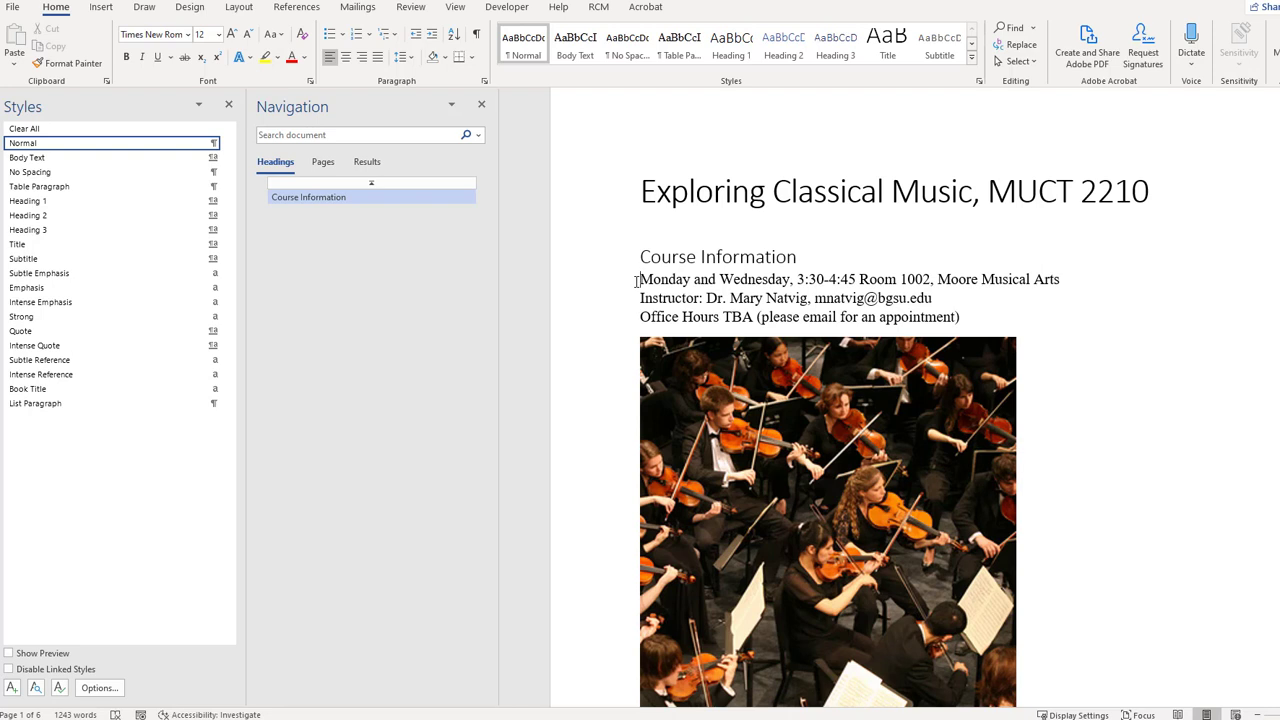
{"action": "left_click_drag", "start_coordinate": [636, 281], "coordinate": [969, 321]}
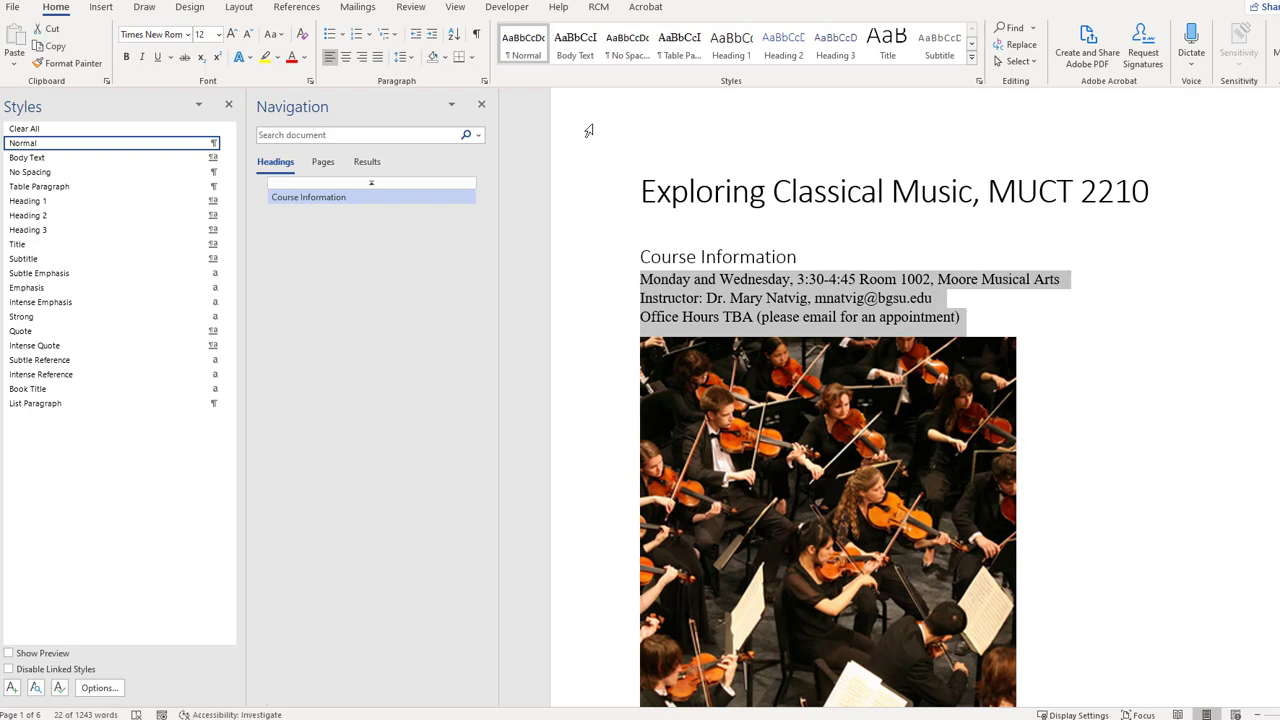
{"action": "left_click", "coordinate": [329, 34]}
{"action": "left_click", "coordinate": [1085, 320]}
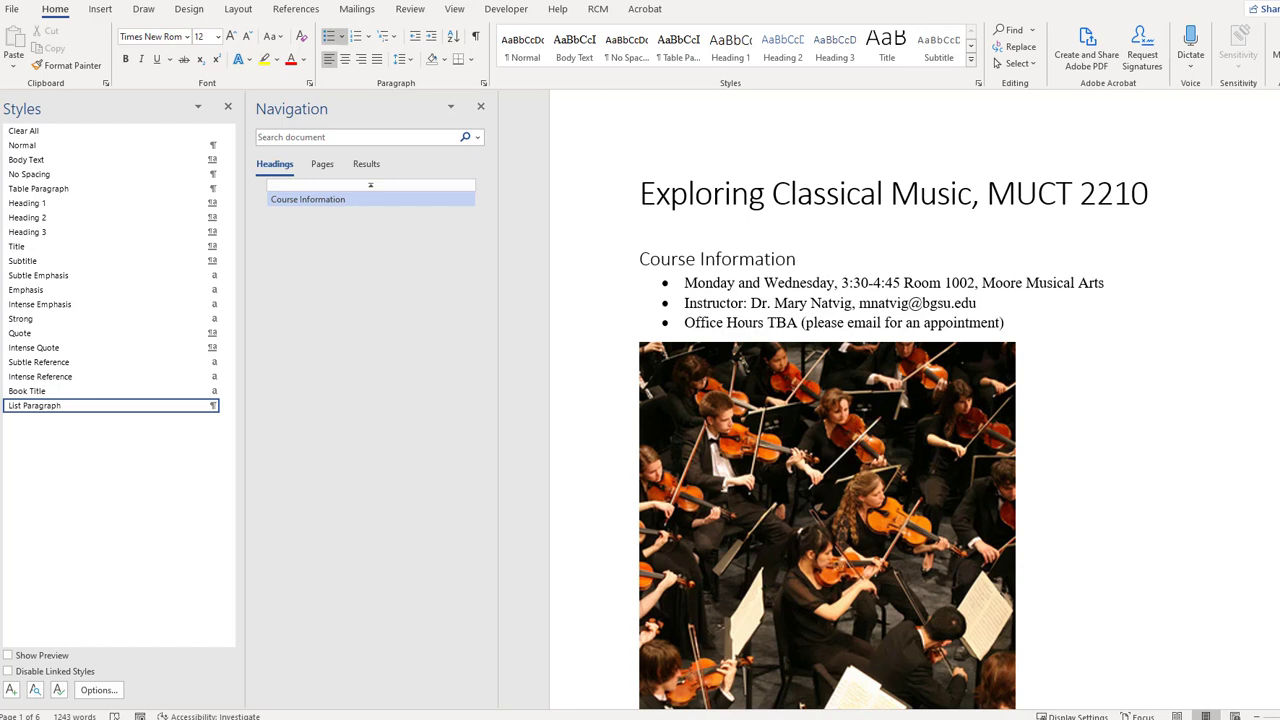
Step: Give the orchestra picture the alt text "group of college students playing in a symphony"
{"action": "left_click", "coordinate": [760, 463]}
{"action": "right_click", "coordinate": [760, 463]}
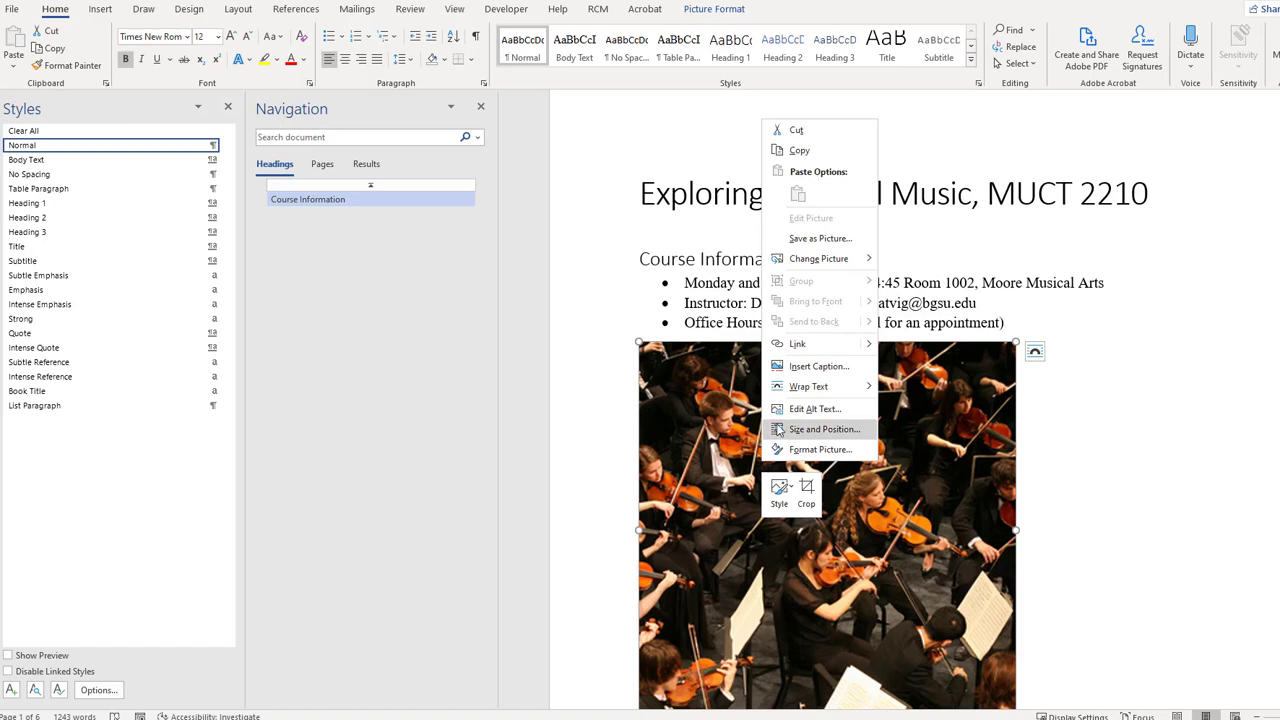
{"action": "left_click", "coordinate": [790, 409]}
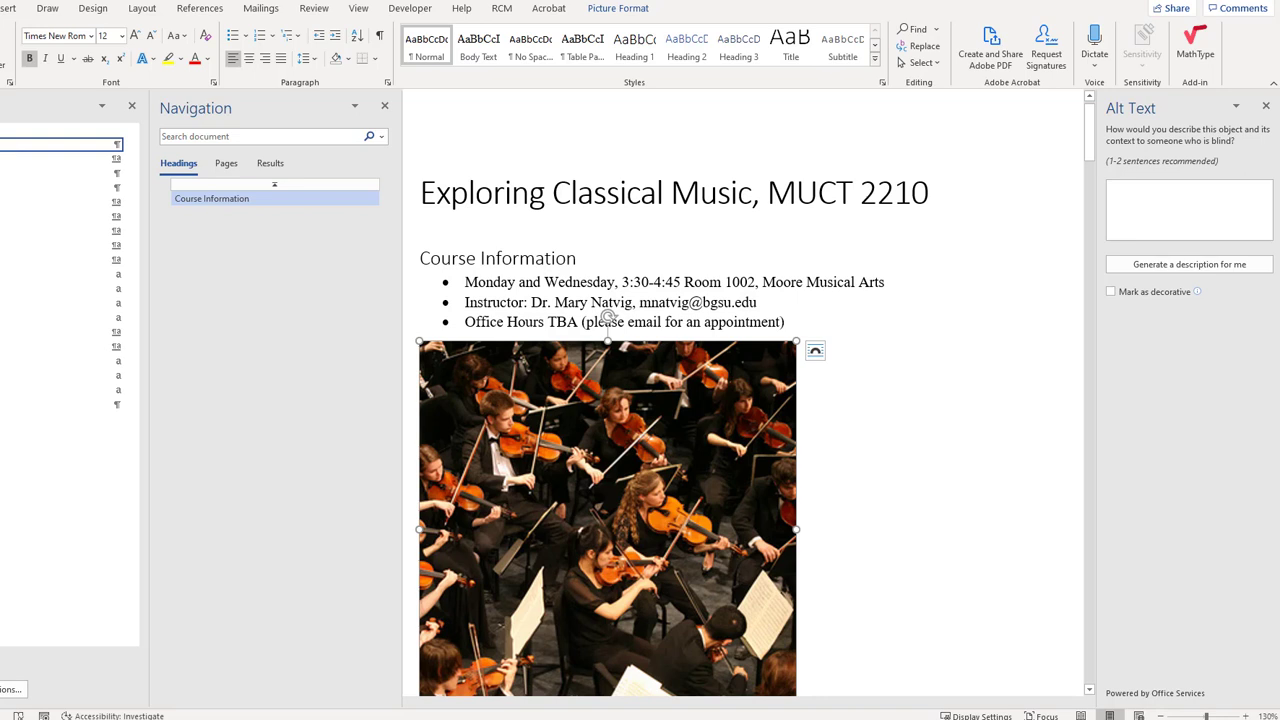
{"action": "left_click", "coordinate": [1194, 217]}
{"action": "type", "text": "group of cole"}
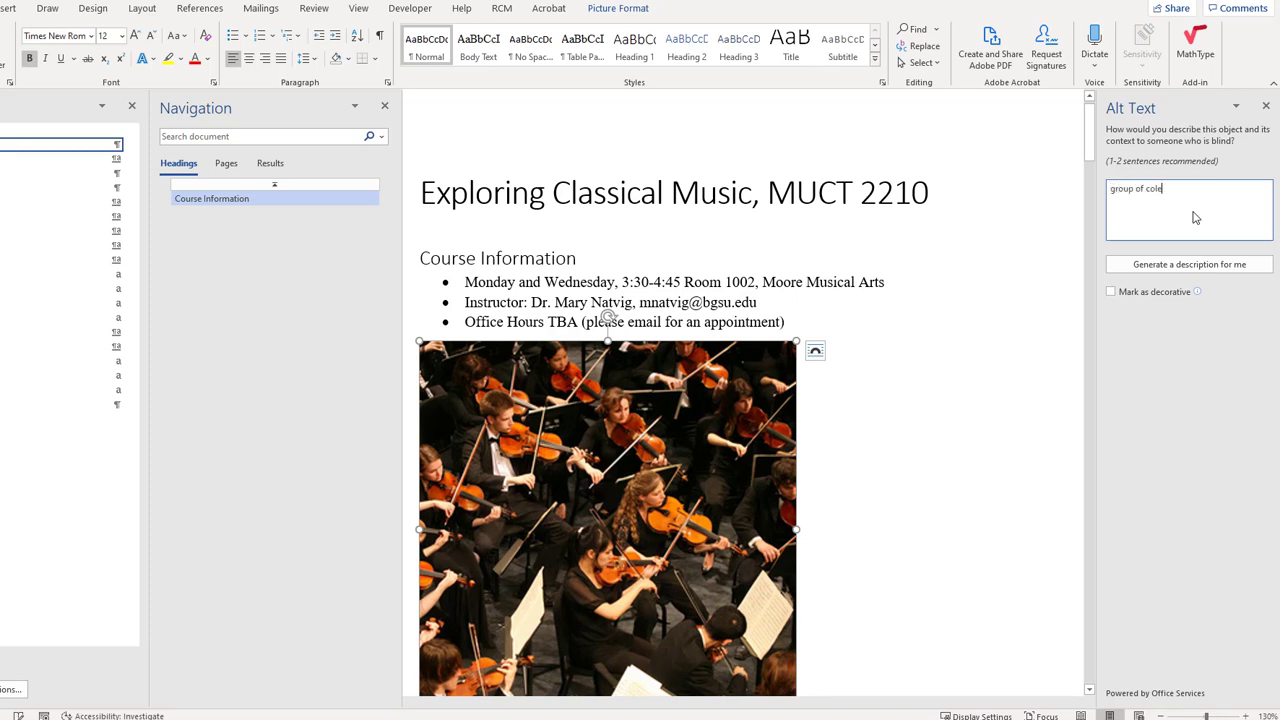
{"action": "key", "text": "BackSpace"}
{"action": "type", "text": "lege students playing in a symphony"}
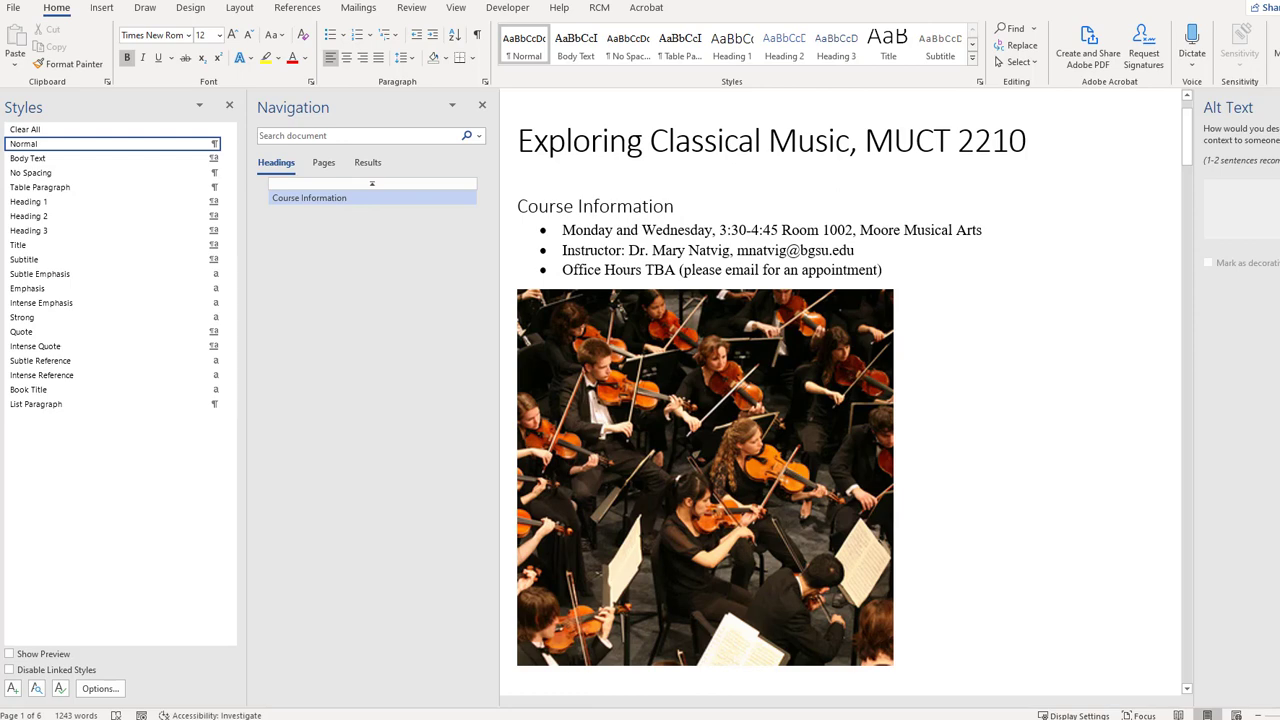
Step: Apply the Heading 1 style to the "Course Summary" and "Course Aim" lines
{"action": "scroll", "coordinate": [1053, 454], "scroll_direction": "down", "scroll_amount": 1}
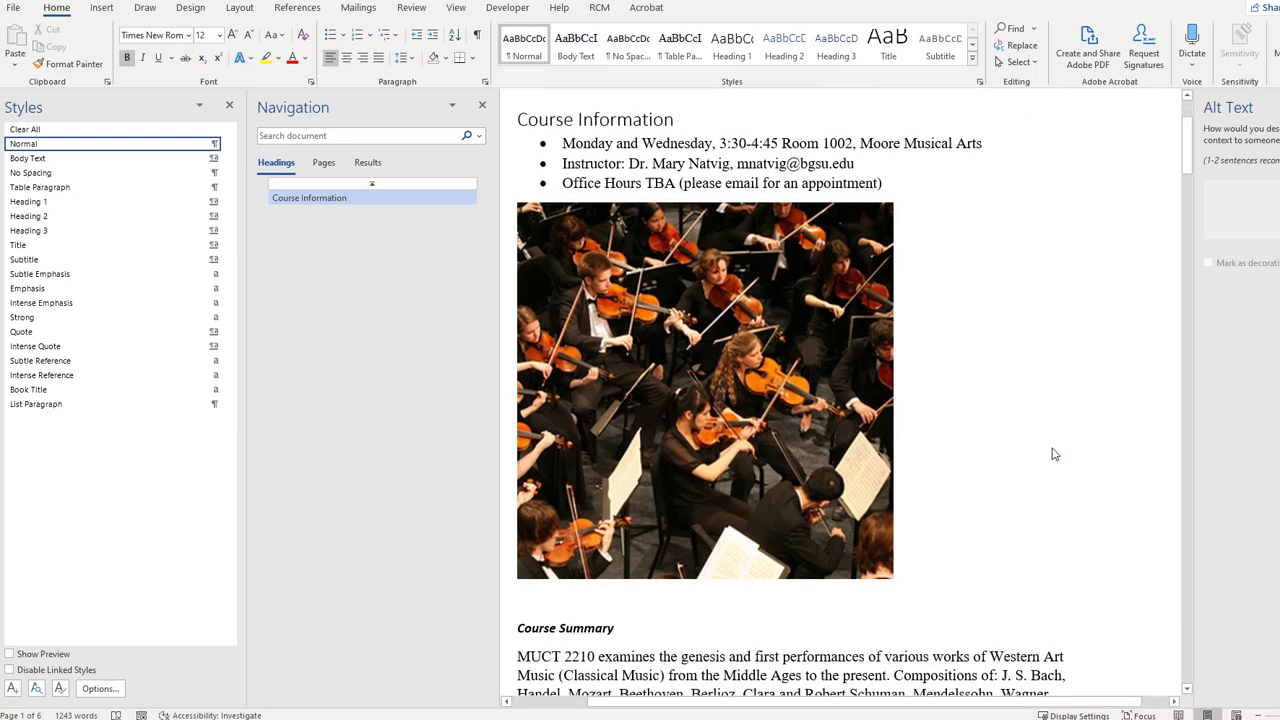
{"action": "scroll", "coordinate": [1053, 454], "scroll_direction": "down", "scroll_amount": 2}
{"action": "left_click", "coordinate": [629, 457]}
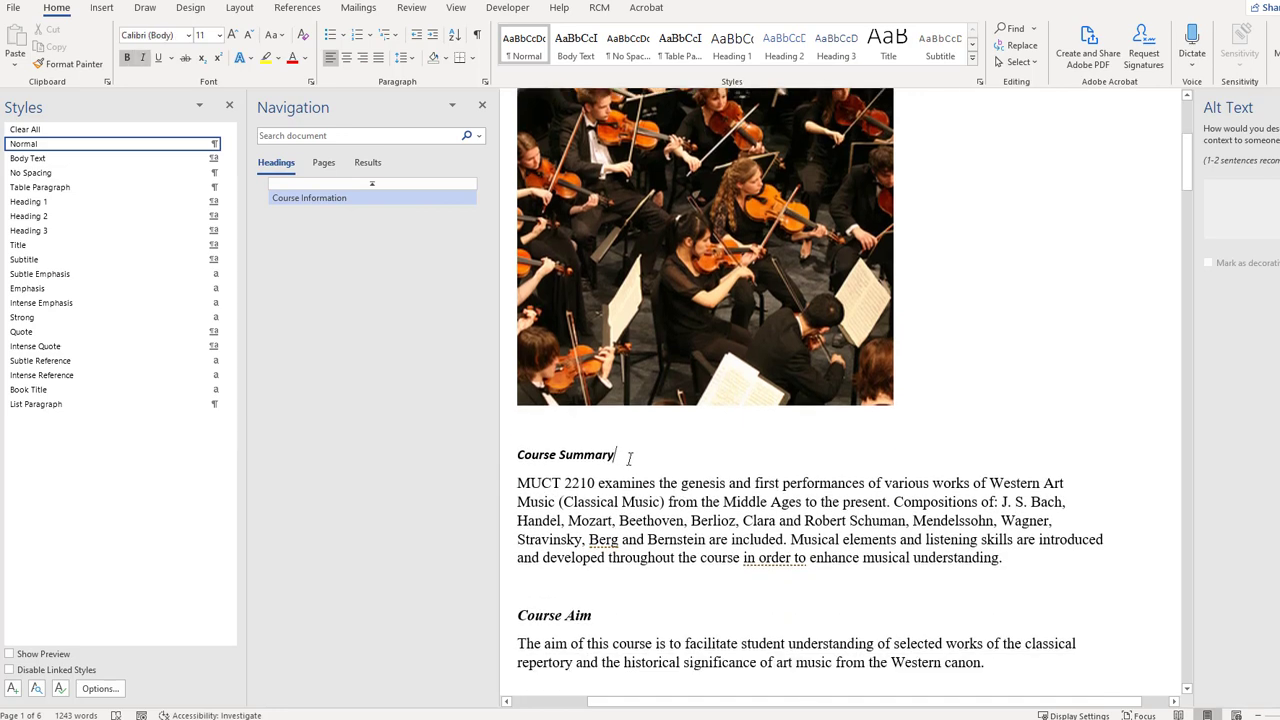
{"action": "key", "text": "shift+Home"}
{"action": "left_click", "coordinate": [86, 201]}
{"action": "left_click", "coordinate": [651, 617]}
{"action": "key", "text": "shift+Home"}
{"action": "left_click", "coordinate": [86, 201]}
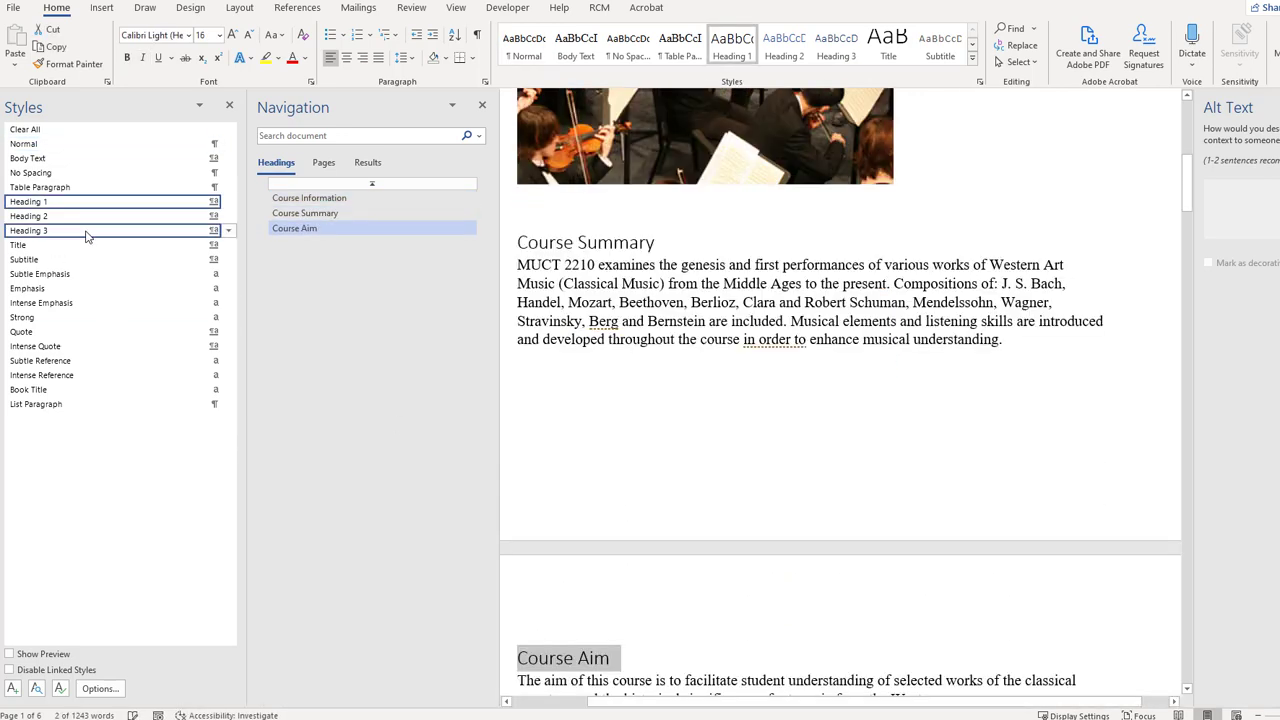
Step: Apply the Heading 1 style to the "Textbook" and "Class Policies" lines
{"action": "scroll", "coordinate": [878, 500], "scroll_direction": "down", "scroll_amount": 5}
{"action": "left_click", "coordinate": [580, 506]}
{"action": "key", "text": "shift+Home"}
{"action": "left_click", "coordinate": [86, 201]}
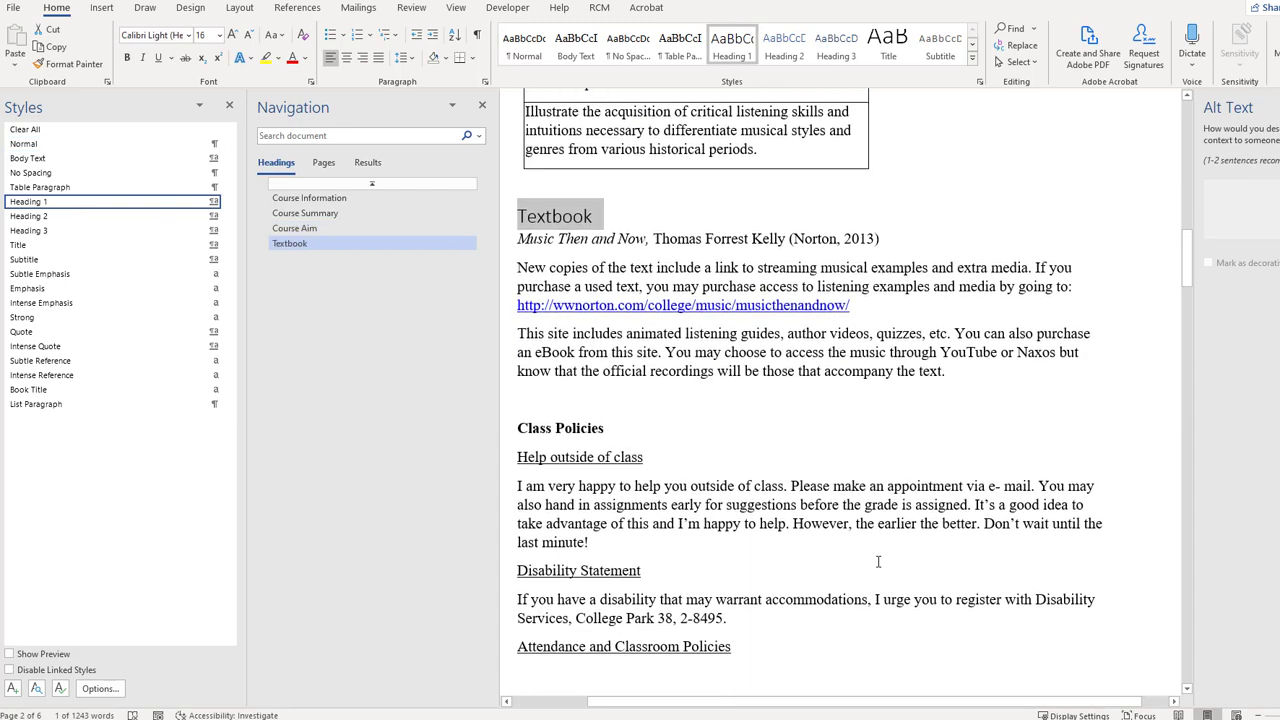
{"action": "left_click", "coordinate": [610, 428]}
{"action": "key", "text": "shift+Home"}
{"action": "left_click", "coordinate": [86, 201]}
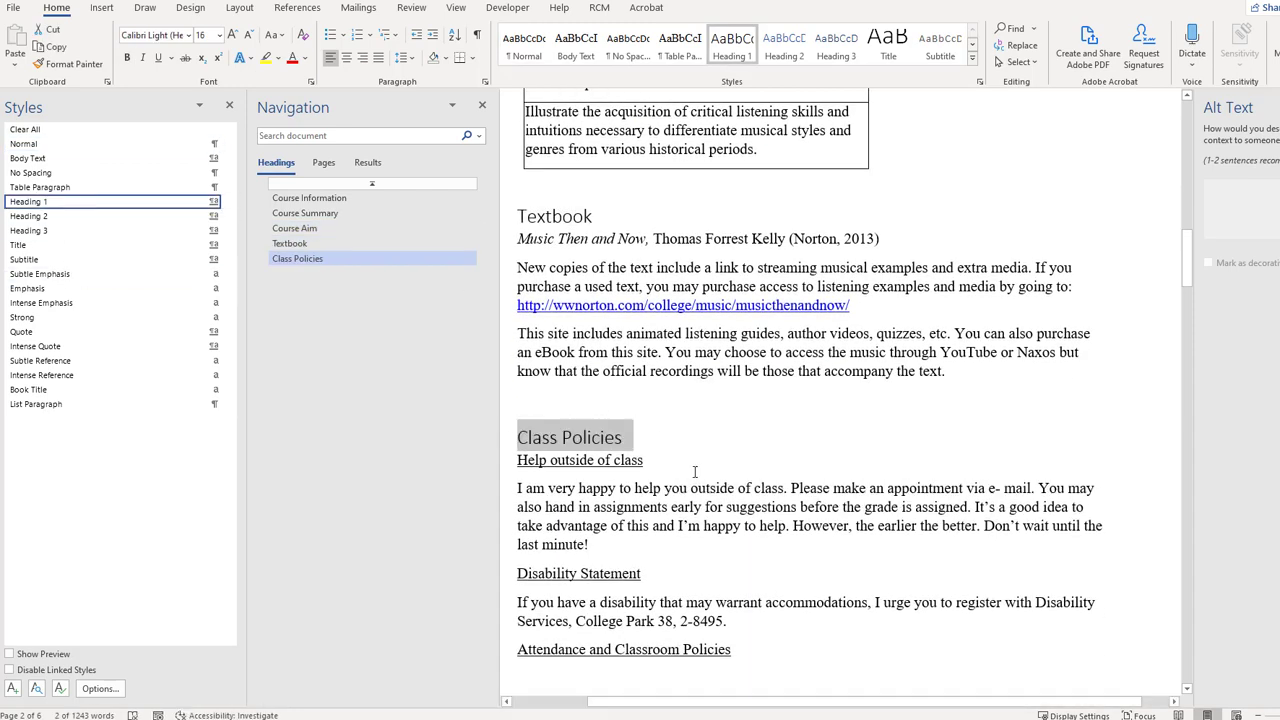
{"action": "left_click", "coordinate": [715, 447]}
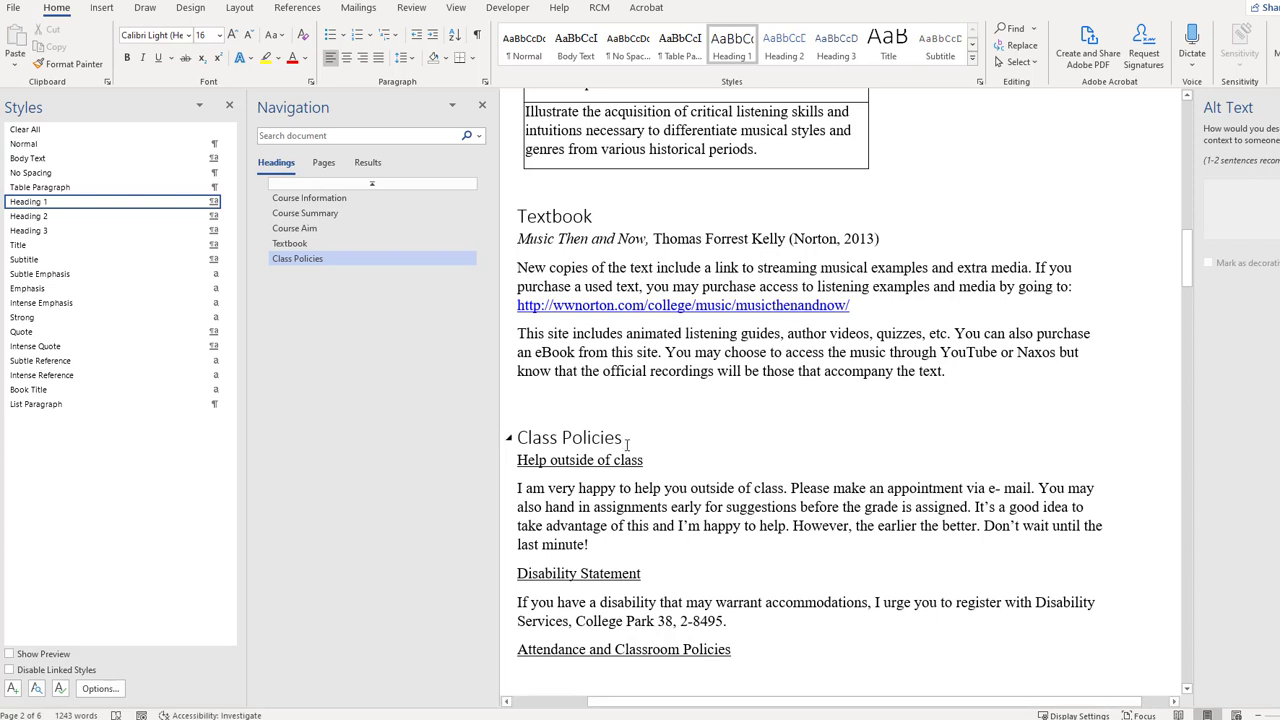
Step: Apply Heading 2 to the "Help outside of class" line, and update the style to match it with black text
{"action": "left_click_drag", "start_coordinate": [652, 460], "coordinate": [517, 460]}
{"action": "left_click", "coordinate": [150, 216]}
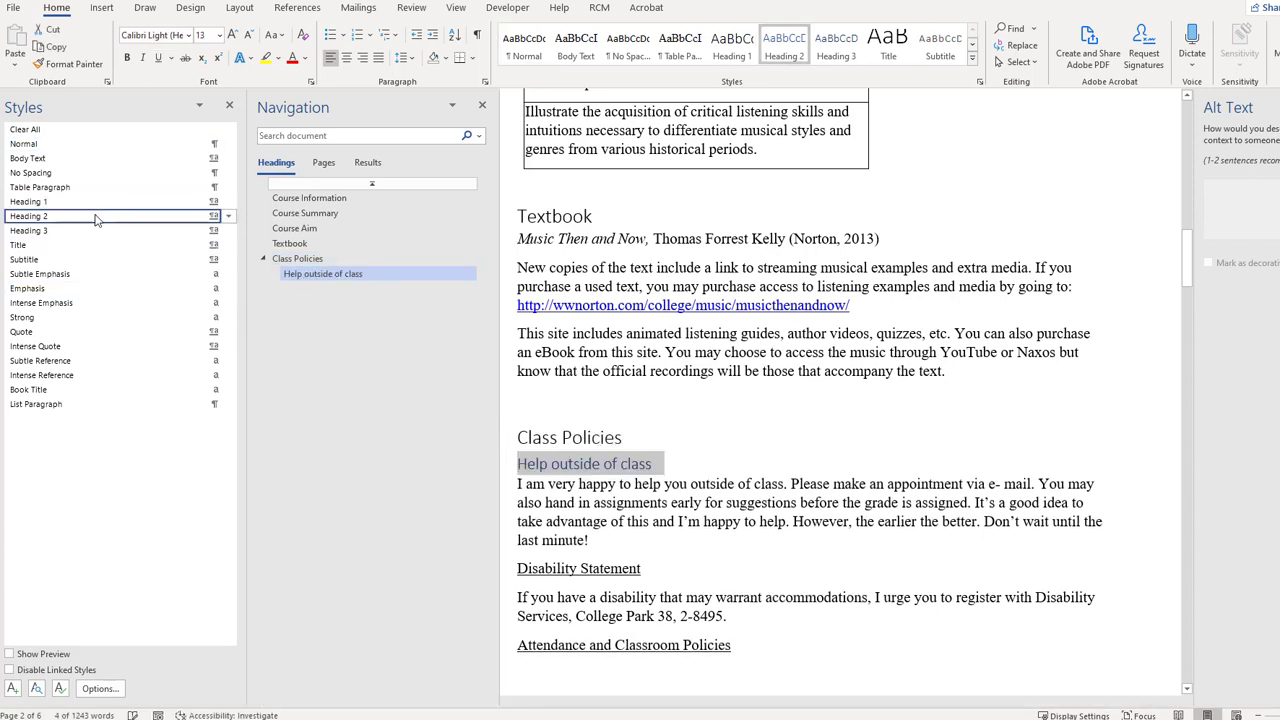
{"action": "left_click", "coordinate": [305, 58]}
{"action": "left_click", "coordinate": [320, 70]}
{"action": "right_click", "coordinate": [804, 44]}
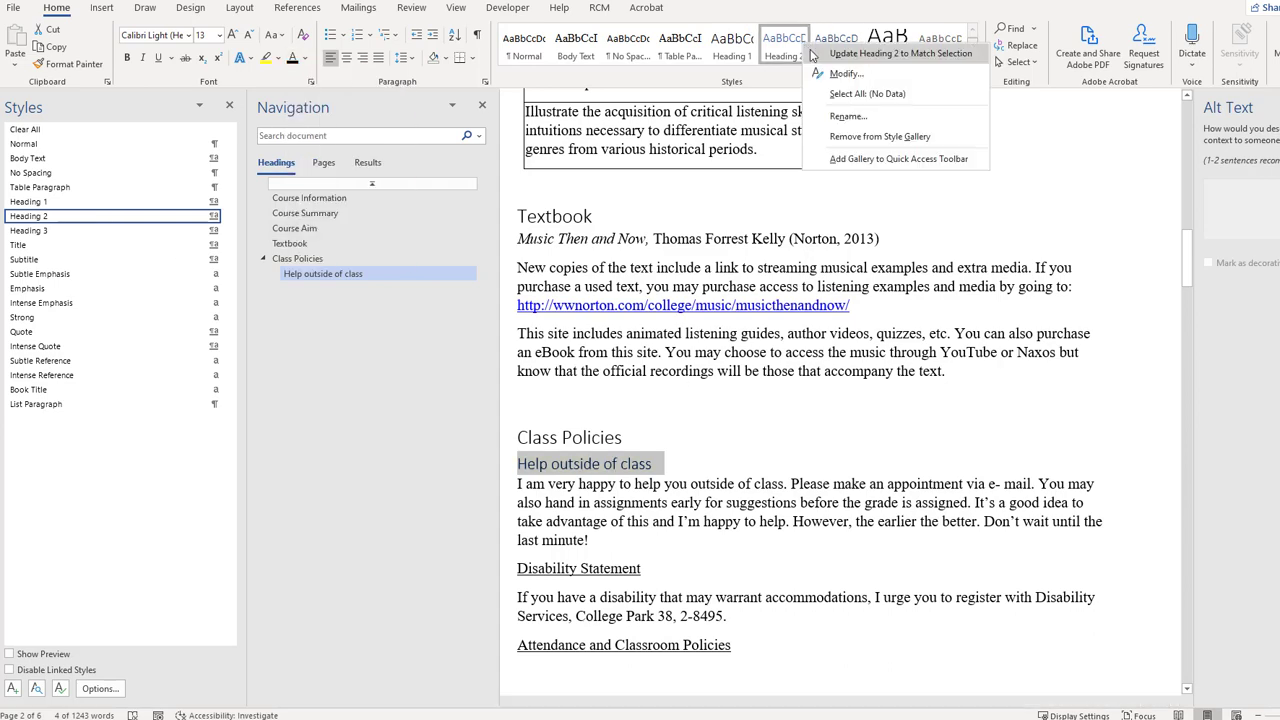
{"action": "left_click", "coordinate": [832, 53]}
Step: Apply the Heading 2 style to the "Disability Statement" and "Attendance and Classroom Policies" lines
{"action": "left_click_drag", "start_coordinate": [652, 569], "coordinate": [518, 569]}
{"action": "left_click", "coordinate": [150, 216]}
{"action": "scroll", "coordinate": [675, 527], "scroll_direction": "down", "scroll_amount": 1}
{"action": "left_click_drag", "start_coordinate": [731, 593], "coordinate": [517, 593]}
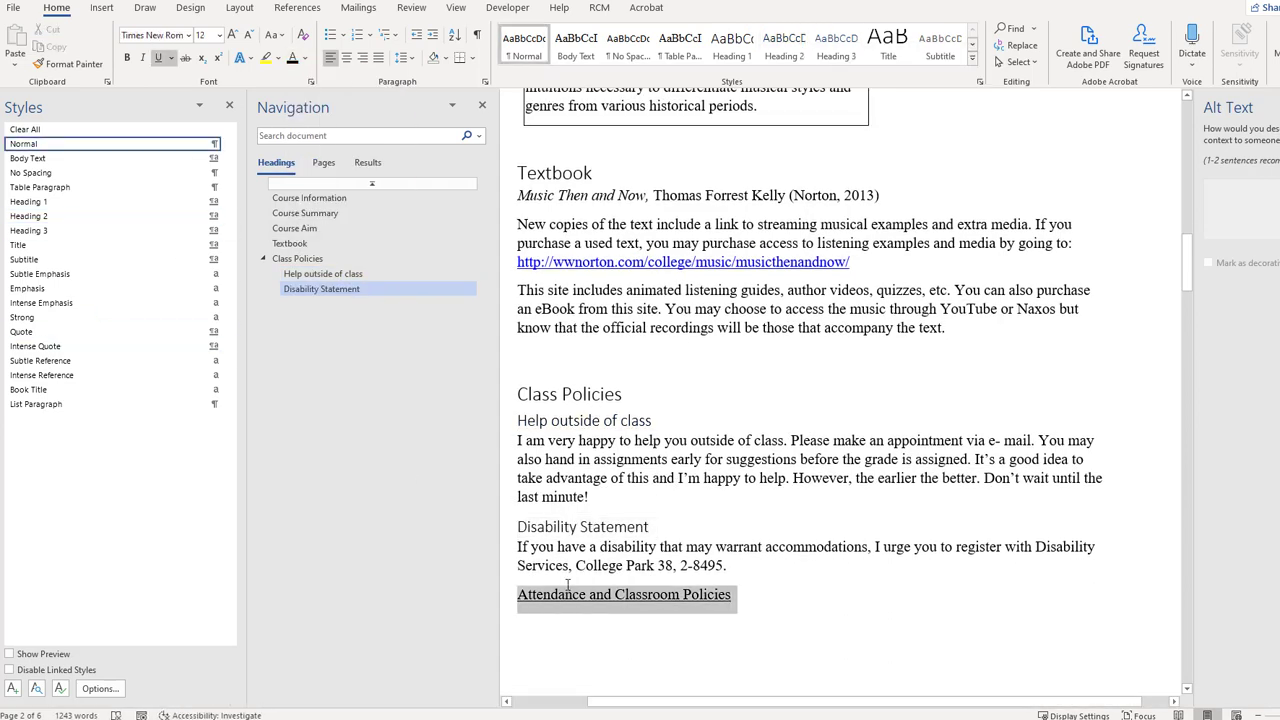
{"action": "left_click", "coordinate": [150, 216]}
Step: Apply the Heading 2 style to the "Canvas" and "Grading:" lines
{"action": "scroll", "coordinate": [700, 450], "scroll_direction": "down", "scroll_amount": 7}
{"action": "left_click_drag", "start_coordinate": [562, 449], "coordinate": [518, 449]}
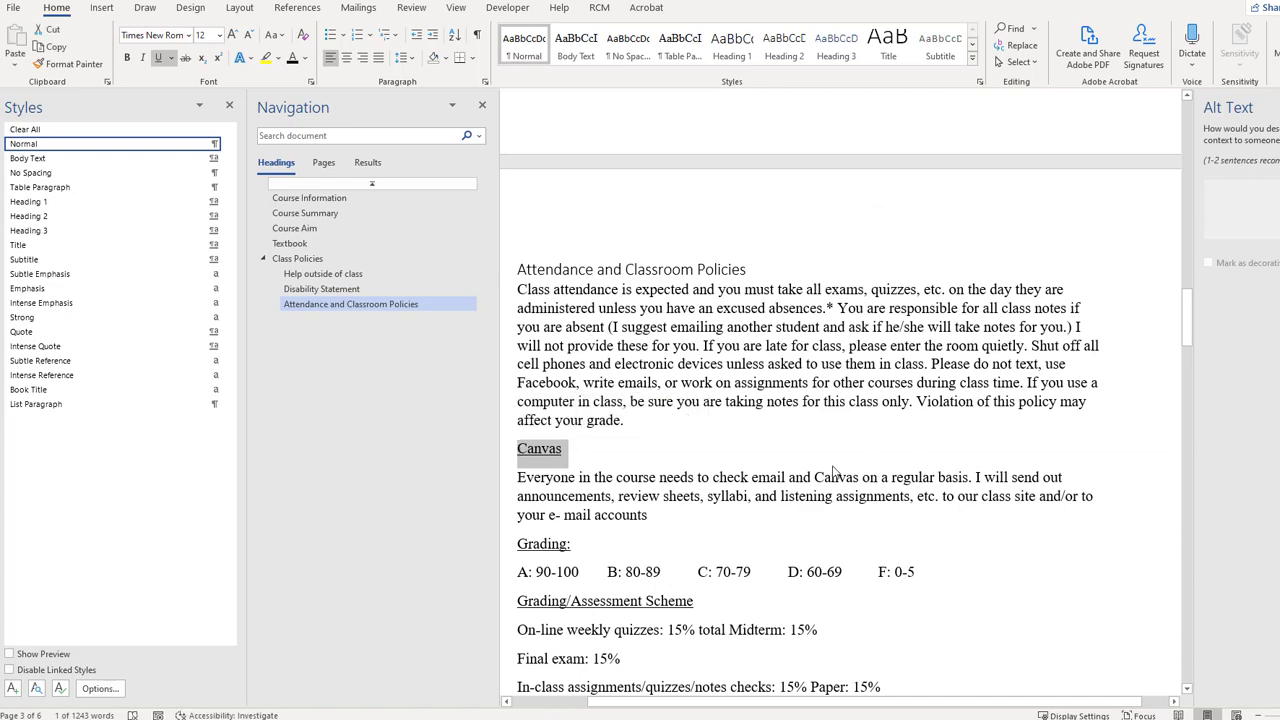
{"action": "left_click", "coordinate": [150, 216]}
{"action": "left_click", "coordinate": [700, 515]}
{"action": "scroll", "coordinate": [762, 471], "scroll_direction": "down", "scroll_amount": 3}
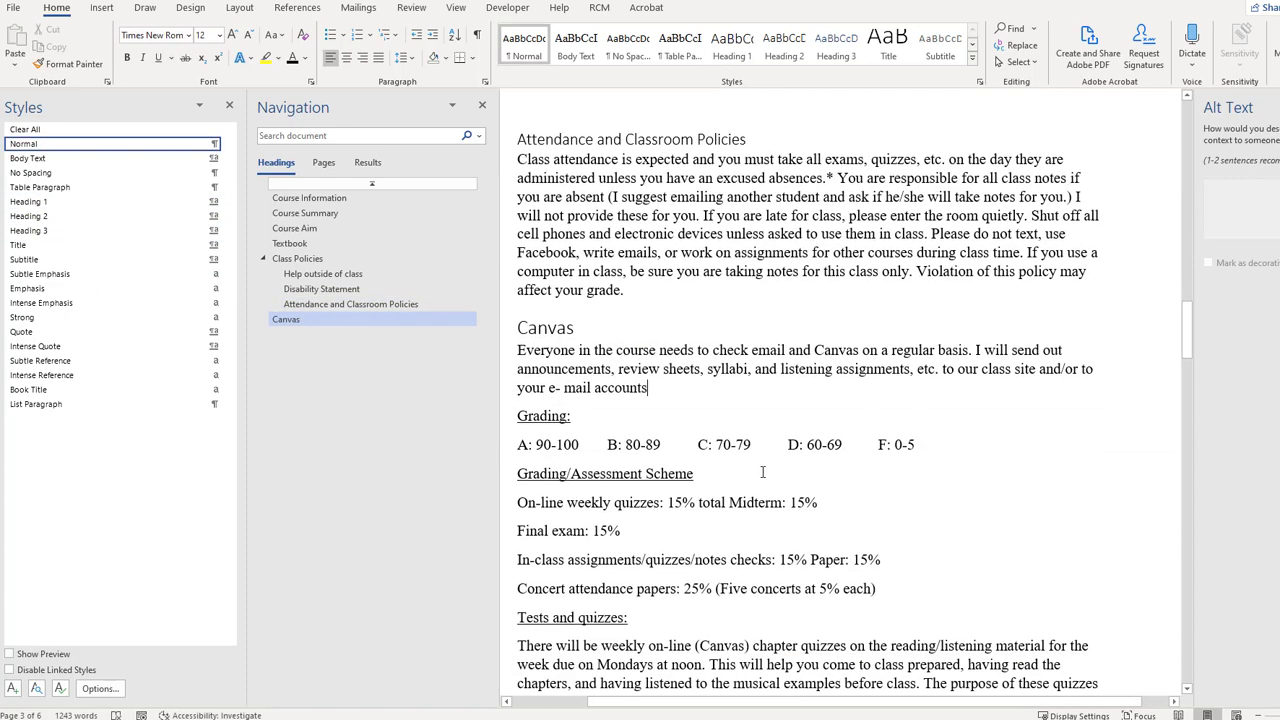
{"action": "left_click_drag", "start_coordinate": [581, 418], "coordinate": [536, 418]}
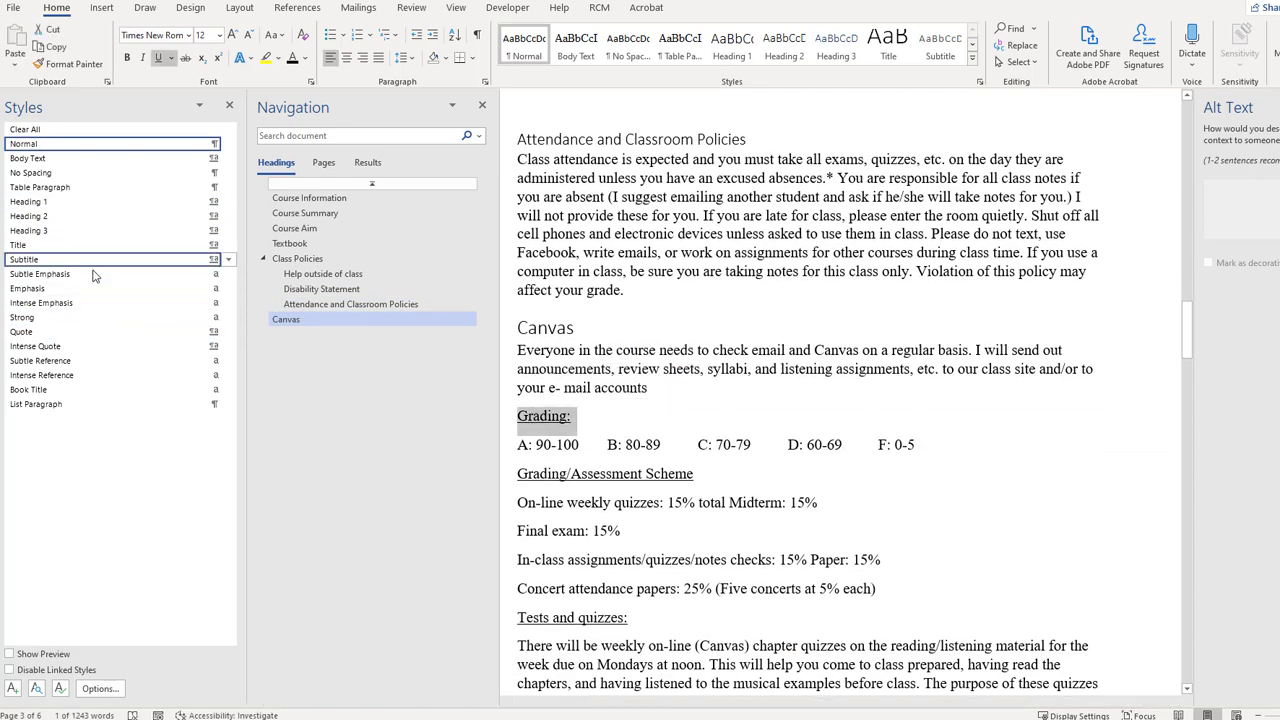
{"action": "key", "text": "ctrl+z"}
{"action": "left_click", "coordinate": [70, 218]}
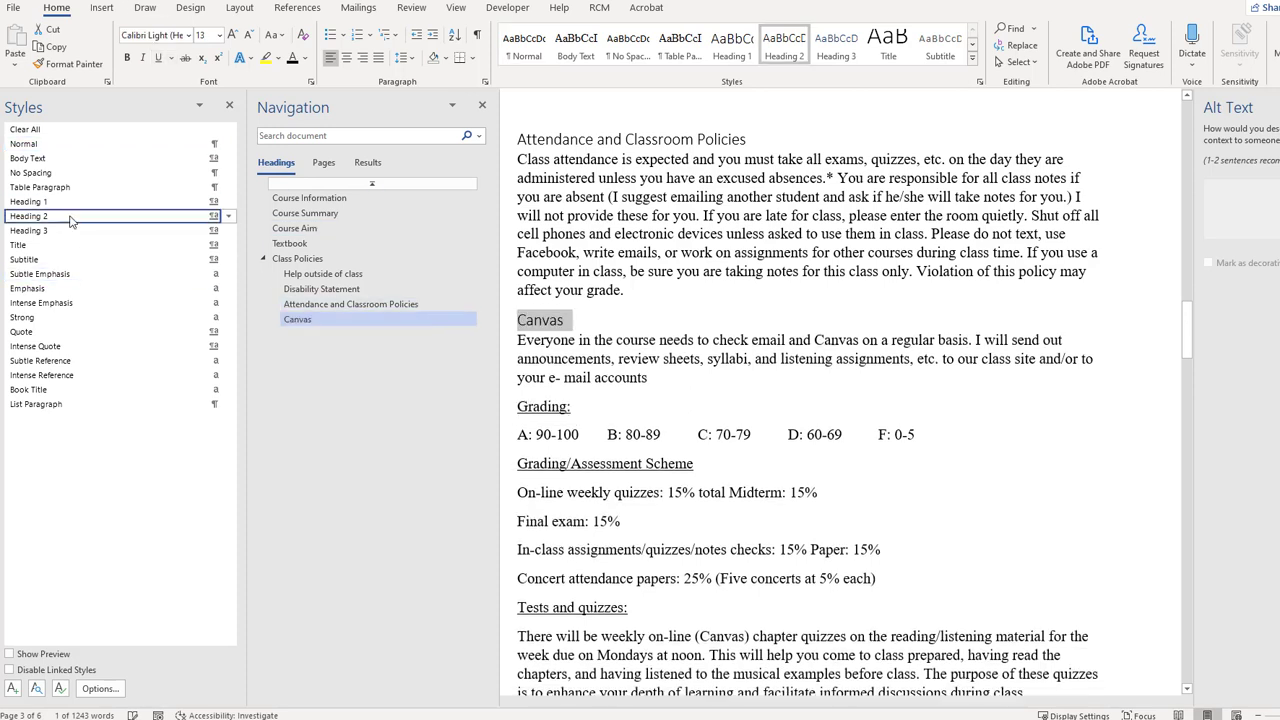
{"action": "left_click_drag", "start_coordinate": [573, 407], "coordinate": [515, 411]}
{"action": "left_click", "coordinate": [82, 220]}
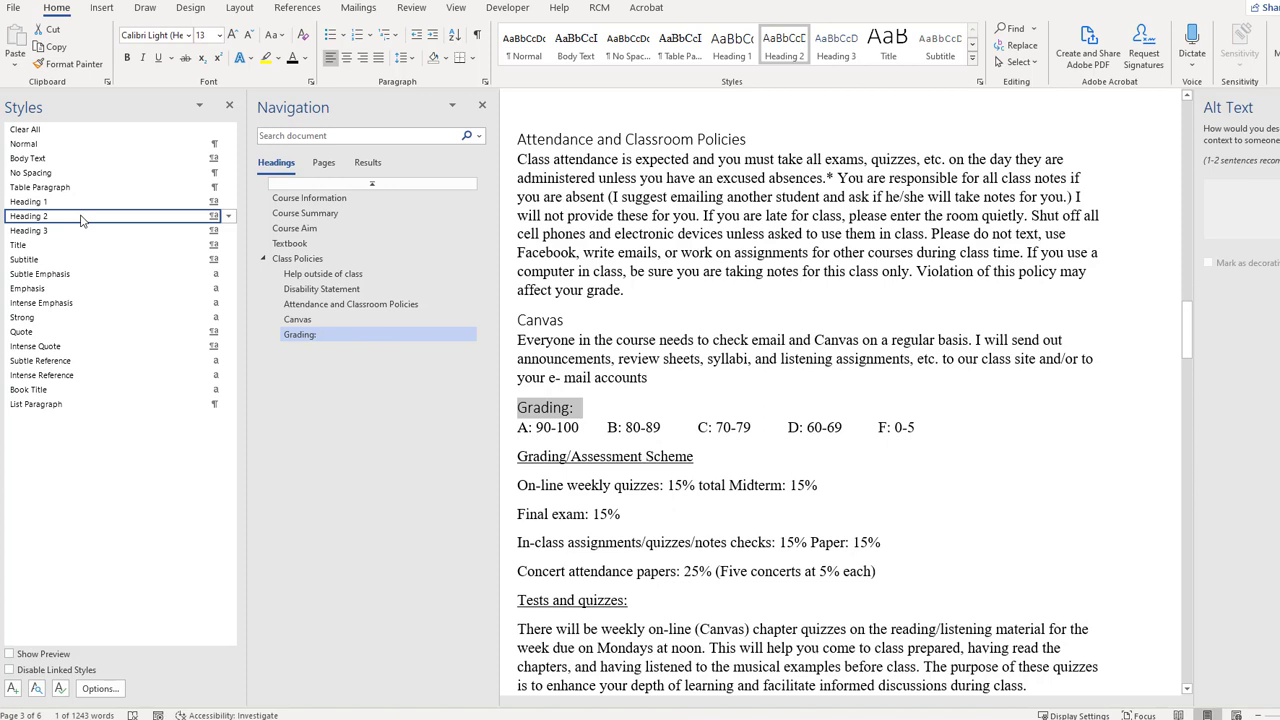
{"action": "left_click", "coordinate": [607, 427]}
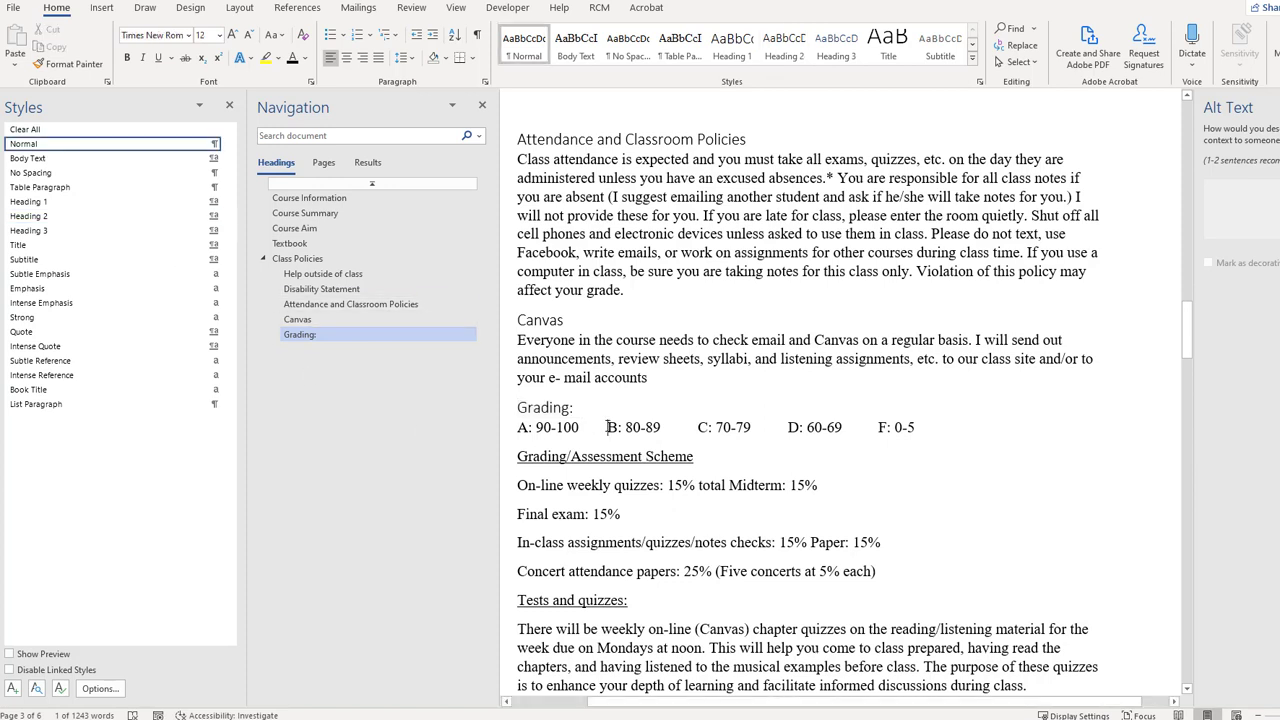
{"action": "left_click_drag", "start_coordinate": [607, 427], "coordinate": [581, 428]}
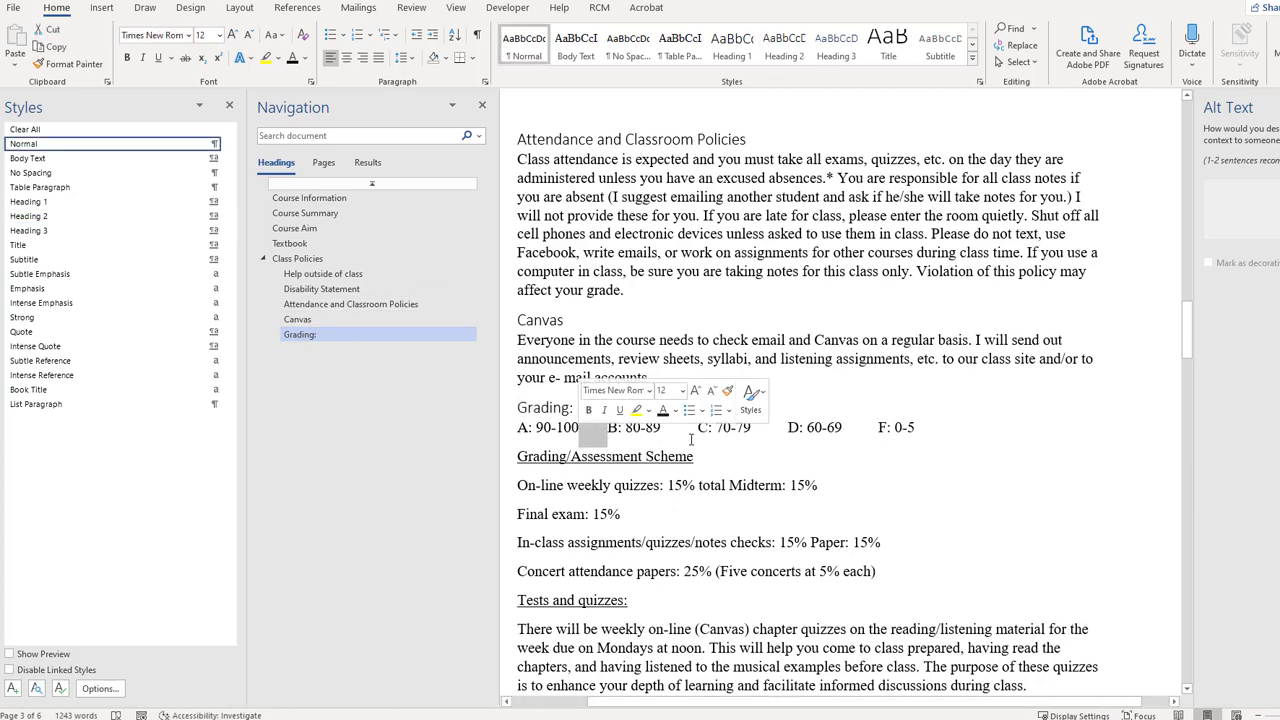
{"action": "left_click_drag", "start_coordinate": [698, 427], "coordinate": [675, 427]}
{"action": "left_click", "coordinate": [832, 486]}
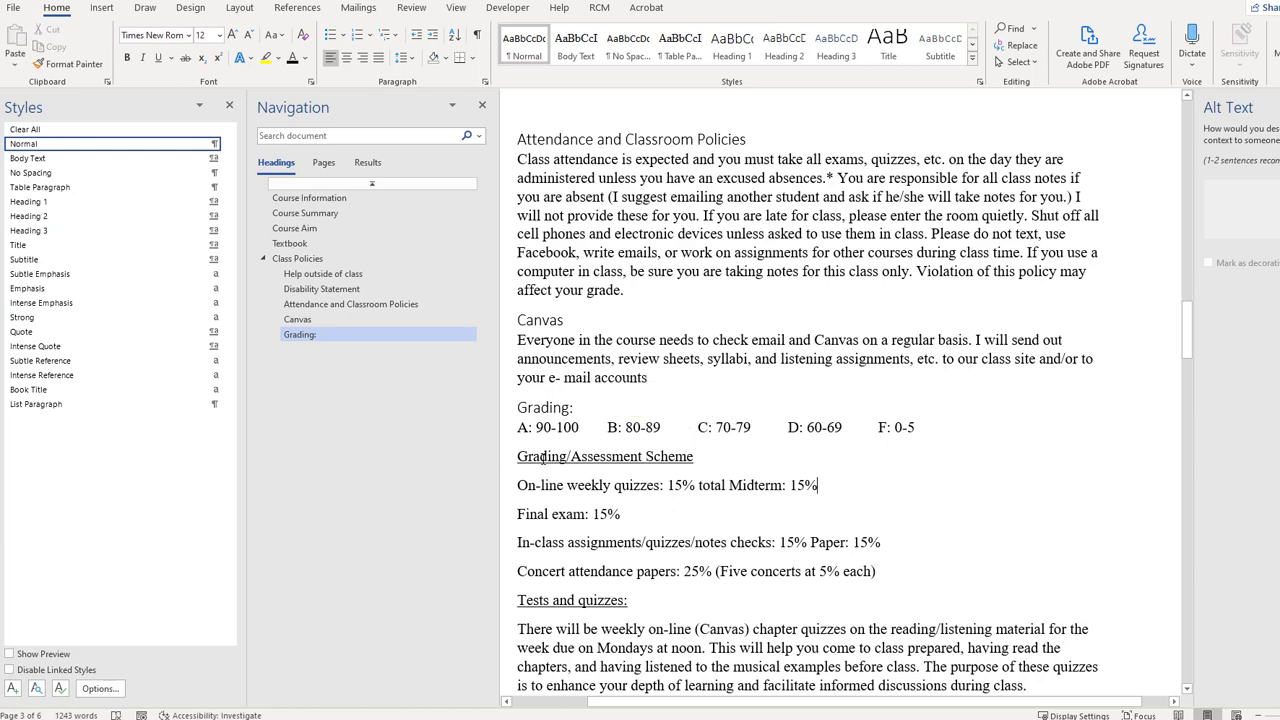
Step: Turn the grade ranges under "Grading:" into a bulleted list with one letter grade, A through F, per bullet
{"action": "left_click", "coordinate": [518, 427]}
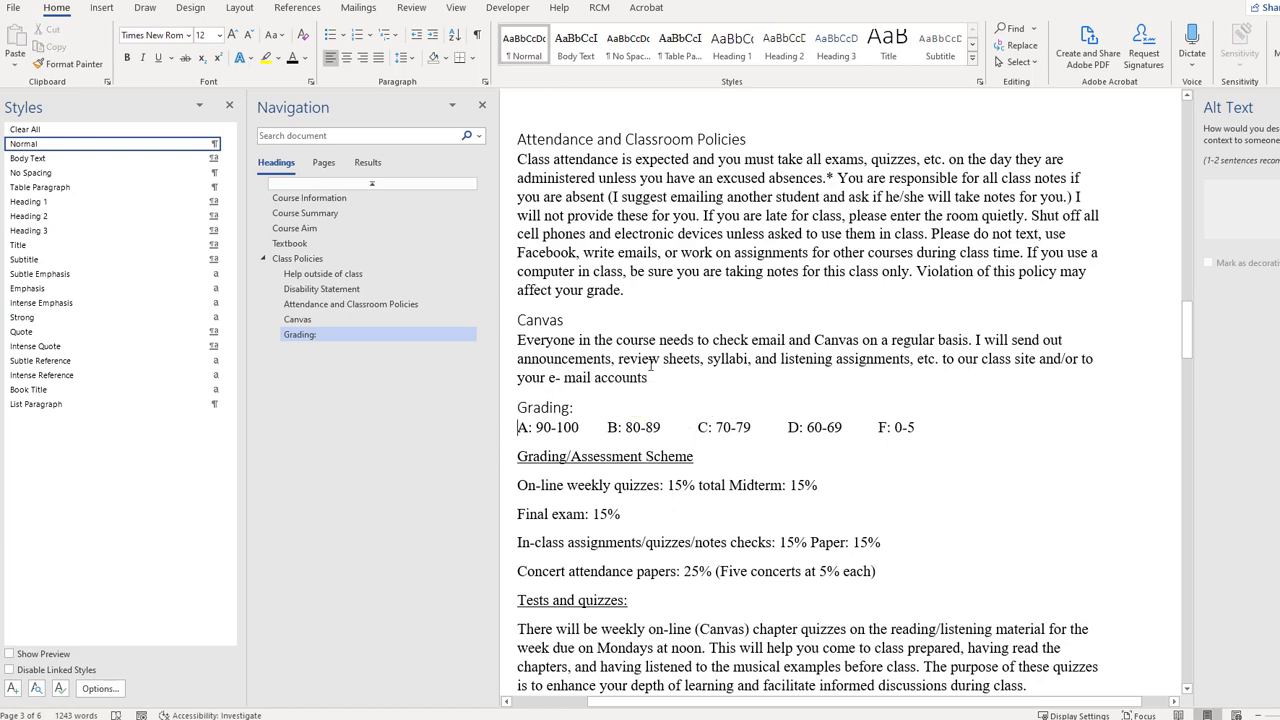
{"action": "left_click", "coordinate": [330, 35]}
{"action": "left_click", "coordinate": [653, 430]}
{"action": "key", "text": "Return"}
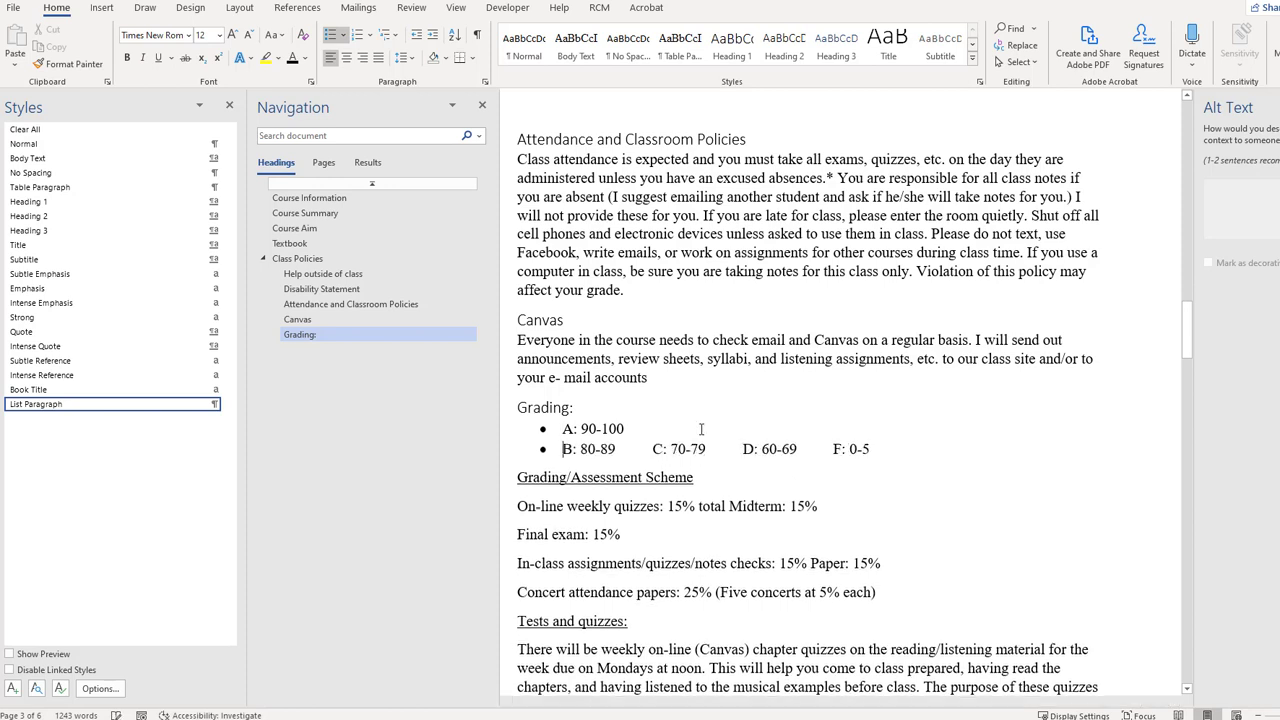
{"action": "left_click", "coordinate": [654, 450]}
{"action": "key", "text": "Return"}
{"action": "left_click", "coordinate": [645, 483]}
{"action": "key", "text": "Return"}
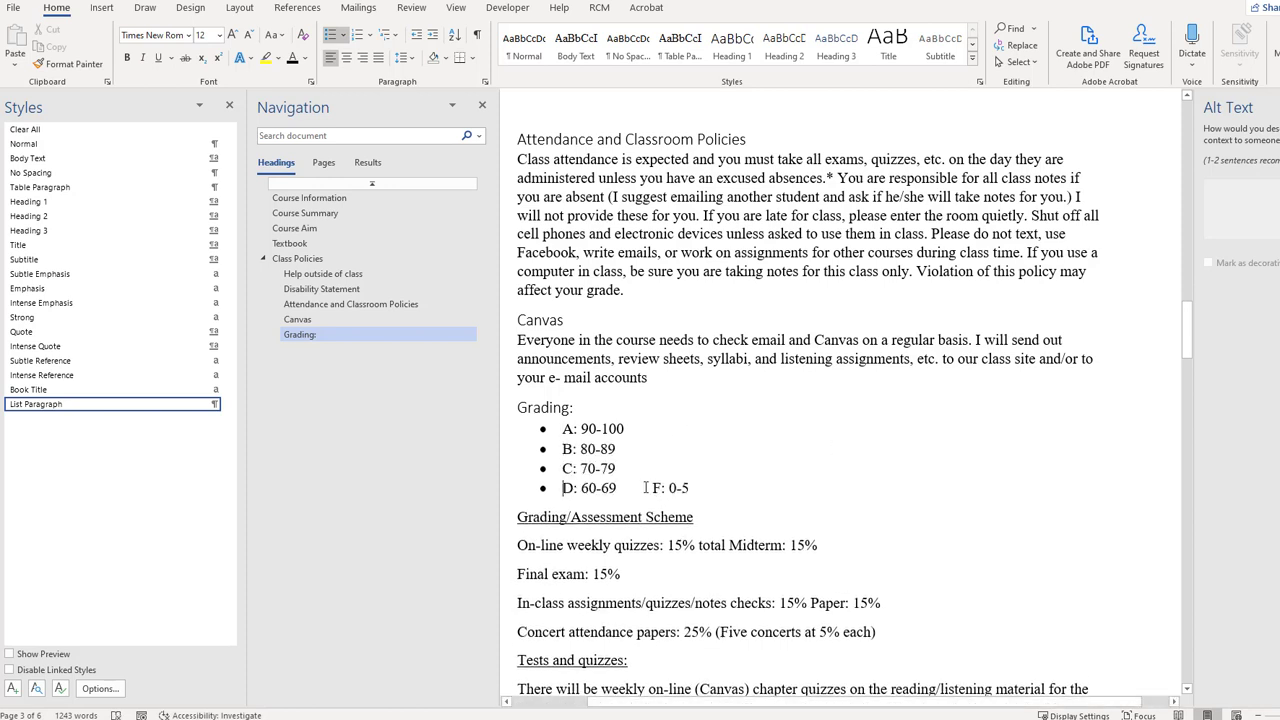
{"action": "left_click", "coordinate": [651, 488]}
{"action": "key", "text": "Return"}
Step: Apply the Heading 2 style to the "Grading/Assessment Scheme" line
{"action": "triple_click", "coordinate": [680, 537]}
{"action": "left_click", "coordinate": [80, 218]}
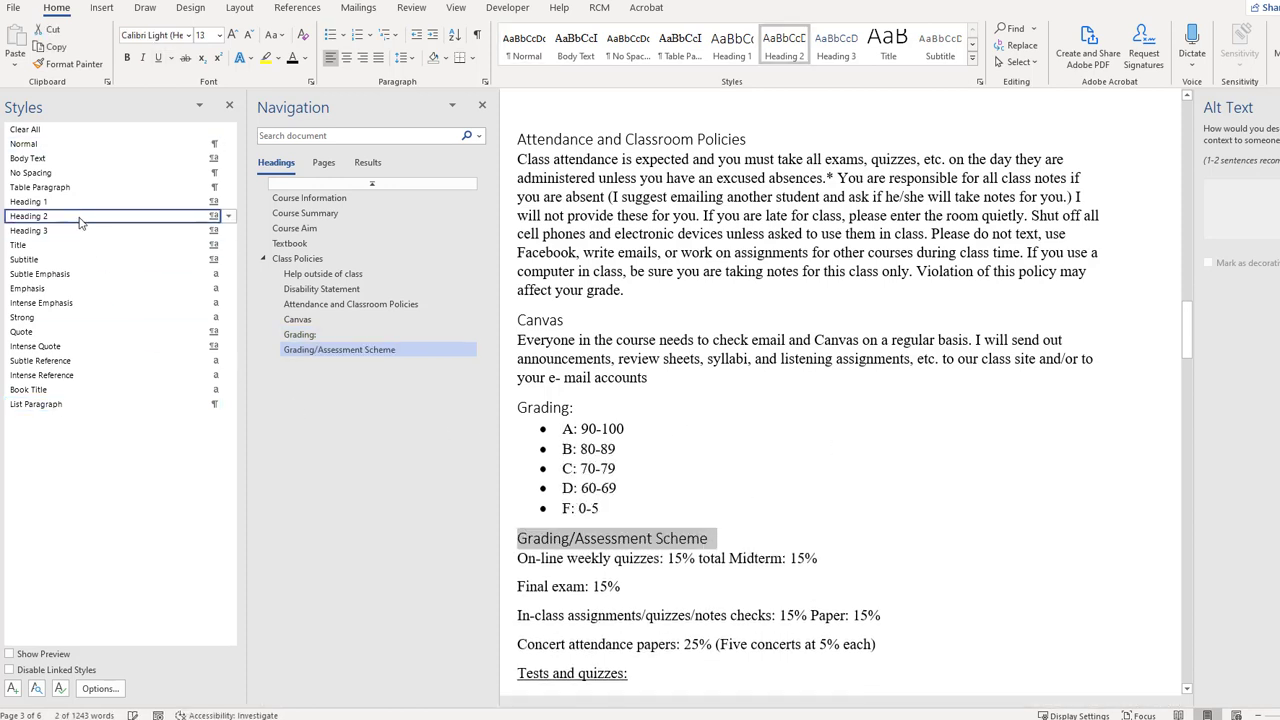
{"action": "left_click", "coordinate": [735, 538]}
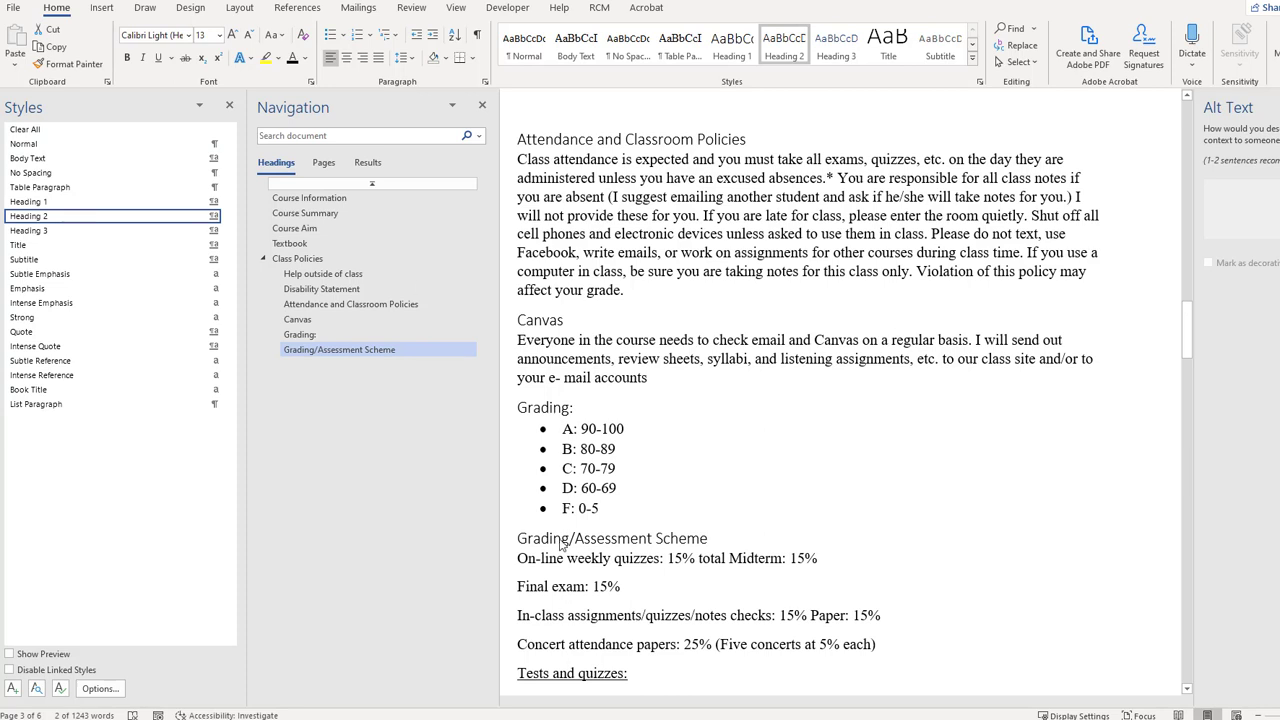
Step: Format the four lines under "Grading/Assessment Scheme" as a bulleted list
{"action": "left_click", "coordinate": [521, 559]}
{"action": "left_click", "coordinate": [330, 34]}
{"action": "left_click", "coordinate": [575, 589]}
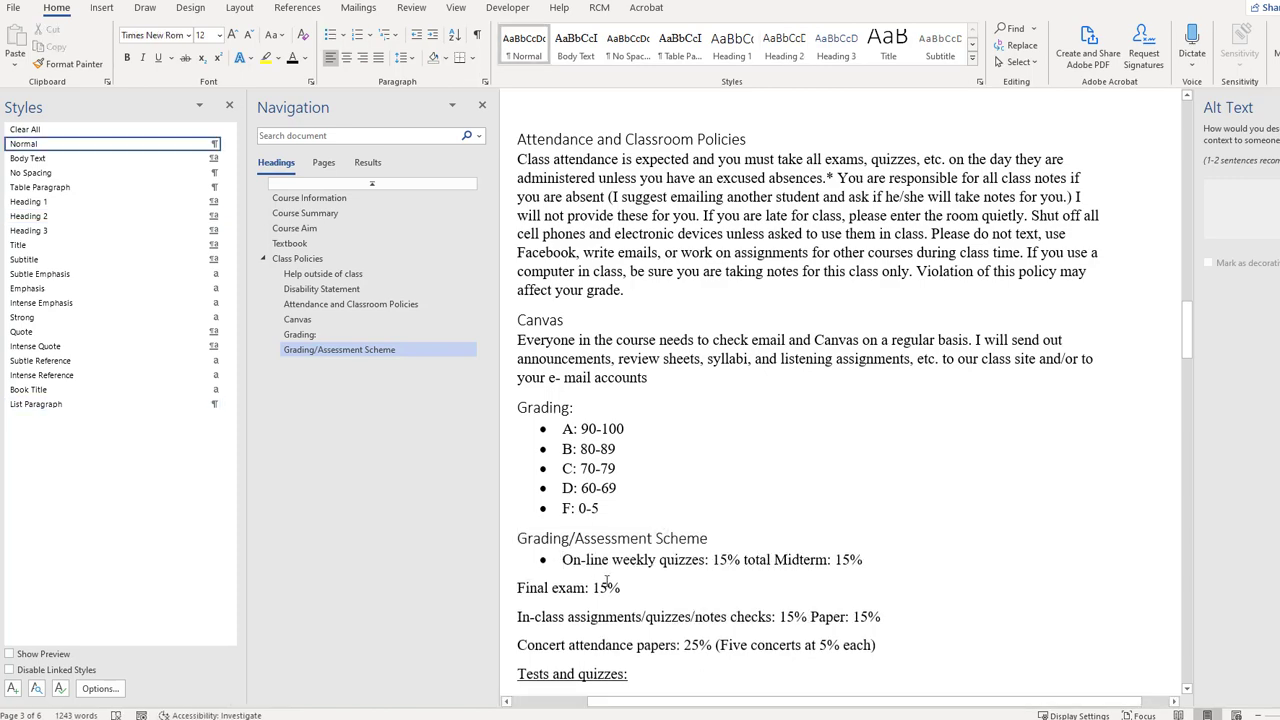
{"action": "left_click", "coordinate": [330, 34]}
{"action": "left_click", "coordinate": [516, 608]}
{"action": "left_click", "coordinate": [330, 34]}
{"action": "left_click", "coordinate": [517, 636]}
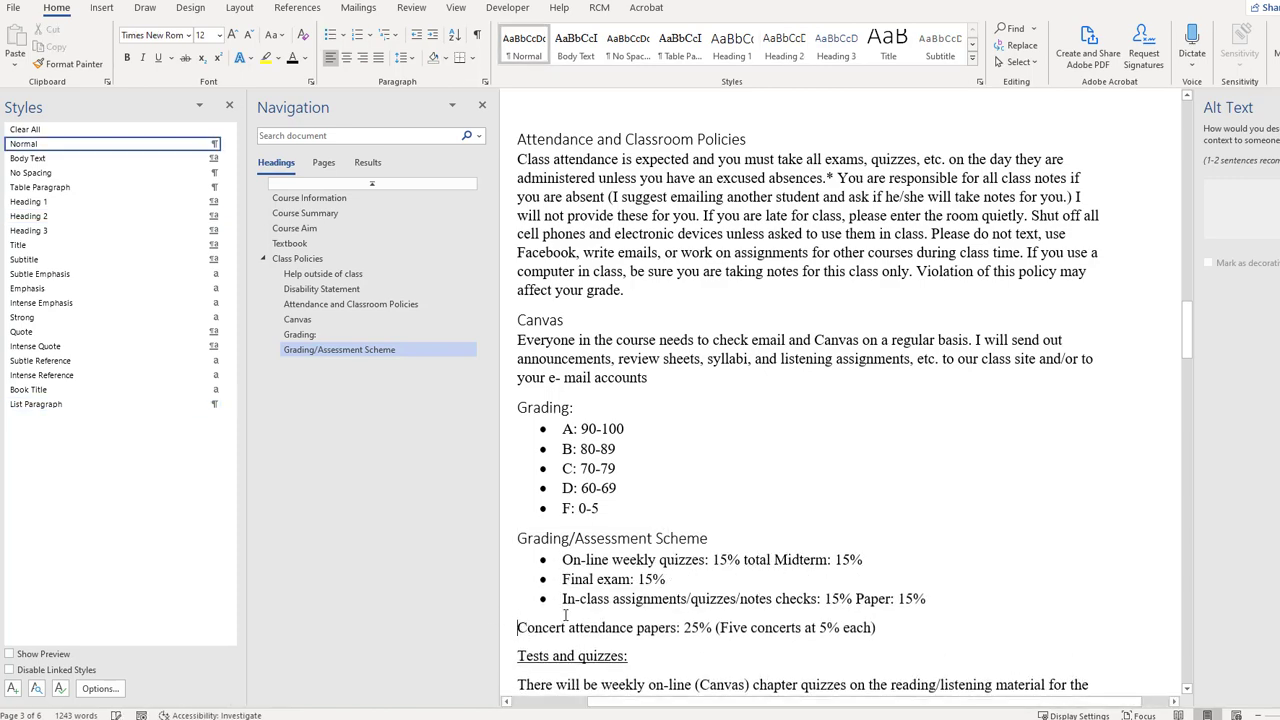
{"action": "left_click", "coordinate": [330, 34]}
Step: Apply the Heading 2 style to the "Tests and quizzes:" and "Academic Honesty:" lines
{"action": "scroll", "coordinate": [546, 432], "scroll_direction": "down", "scroll_amount": 4}
{"action": "left_click", "coordinate": [115, 210]}
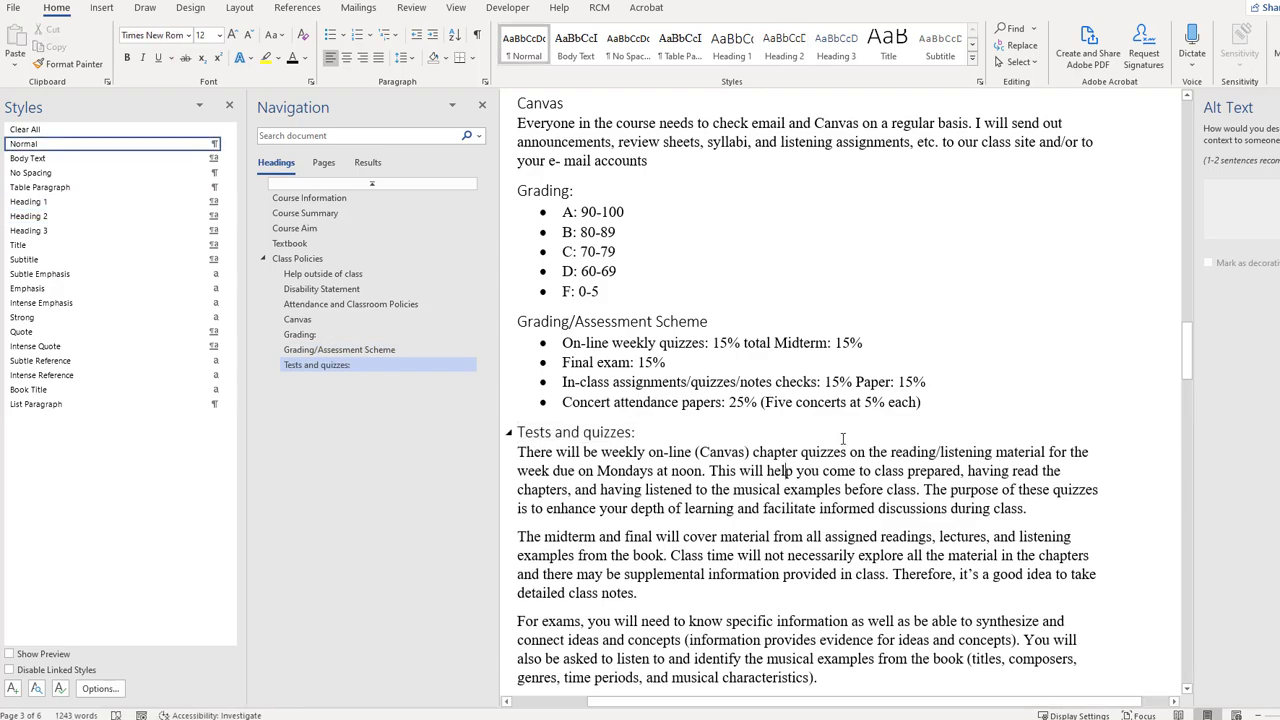
{"action": "scroll", "coordinate": [818, 463], "scroll_direction": "down", "scroll_amount": 8}
{"action": "triple_click", "coordinate": [658, 515]}
{"action": "scroll", "coordinate": [903, 449], "scroll_direction": "down", "scroll_amount": 1}
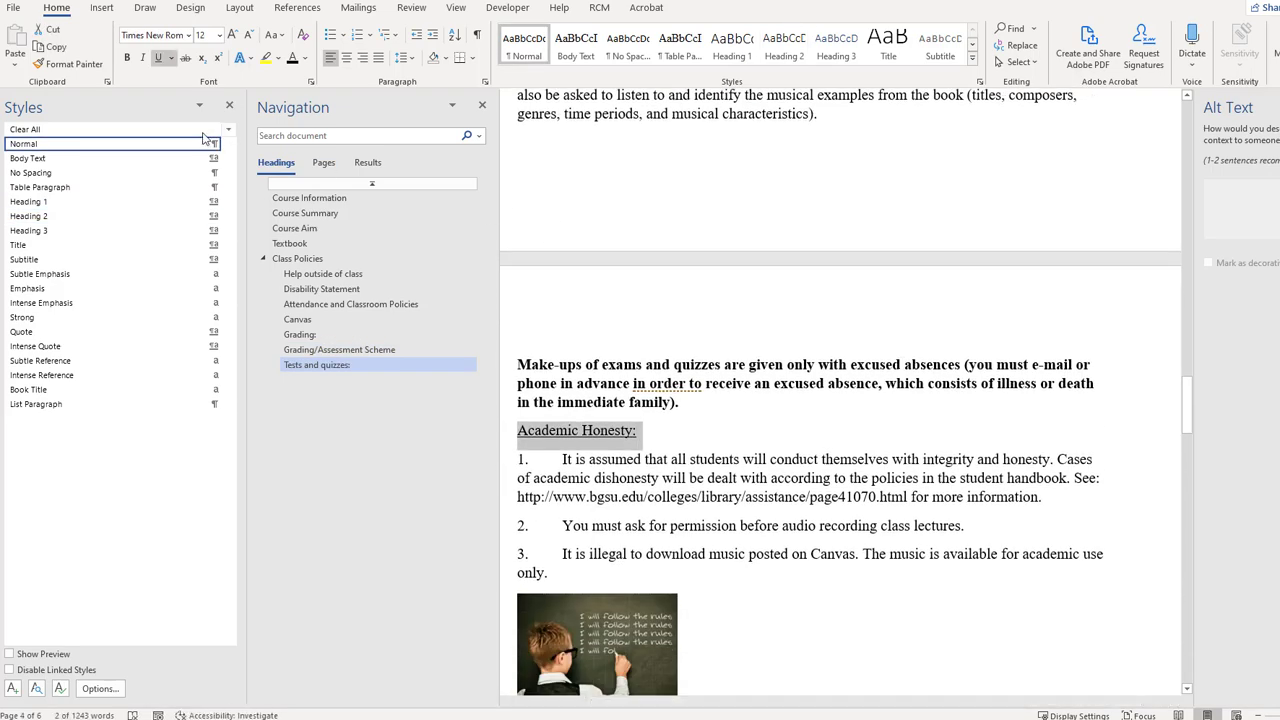
{"action": "left_click", "coordinate": [114, 216]}
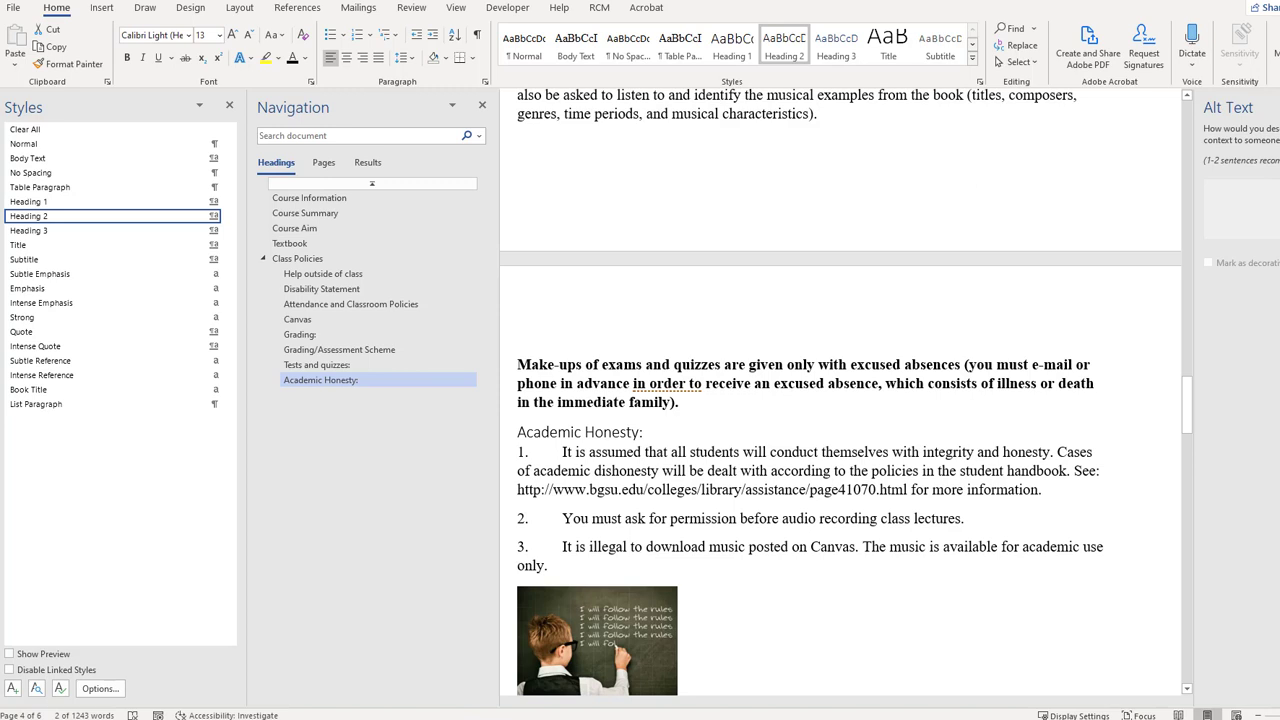
Step: Replace the typed number of the first Academic Honesty item with automatic list numbering
{"action": "left_click", "coordinate": [563, 455]}
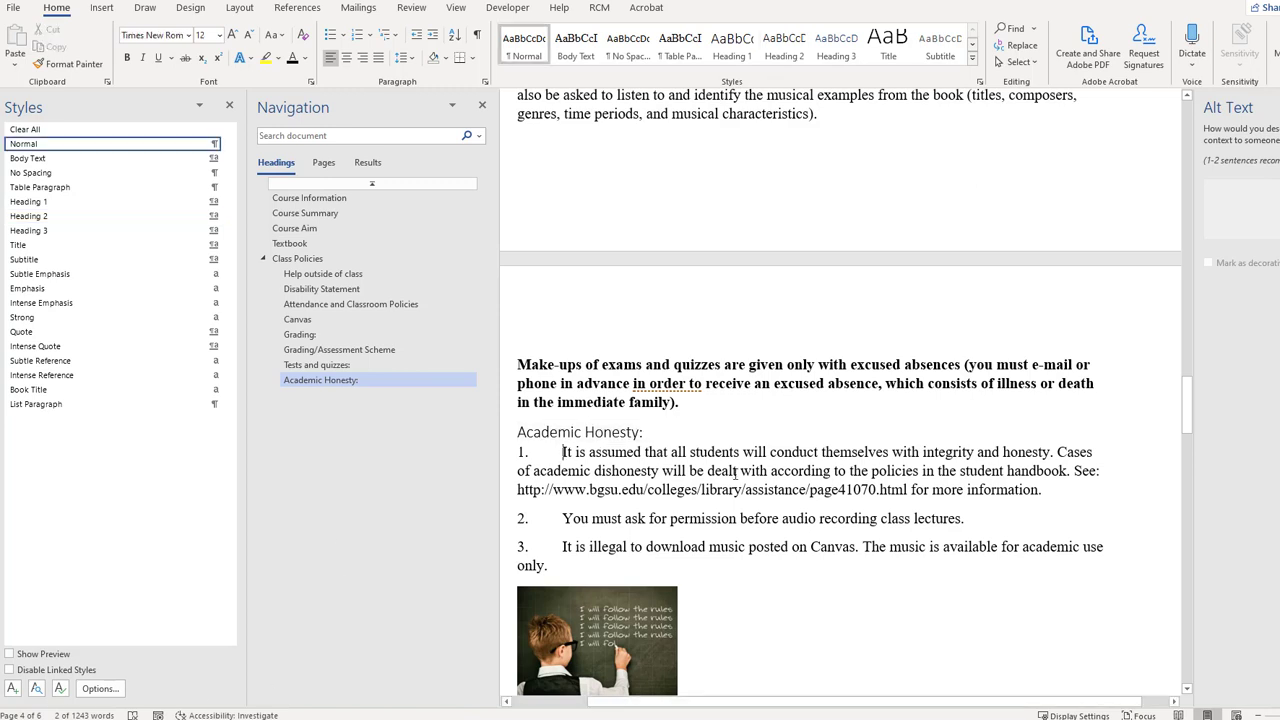
{"action": "key", "text": "BackSpace"}
{"action": "key", "text": "BackSpace"}
{"action": "key", "text": "BackSpace"}
{"action": "left_click", "coordinate": [357, 35]}
Step: Remove the typed numbers from the second and third Academic Honesty items and make them items 2 and 3 of the numbered list
{"action": "left_click", "coordinate": [564, 537]}
{"action": "key", "text": "BackSpace"}
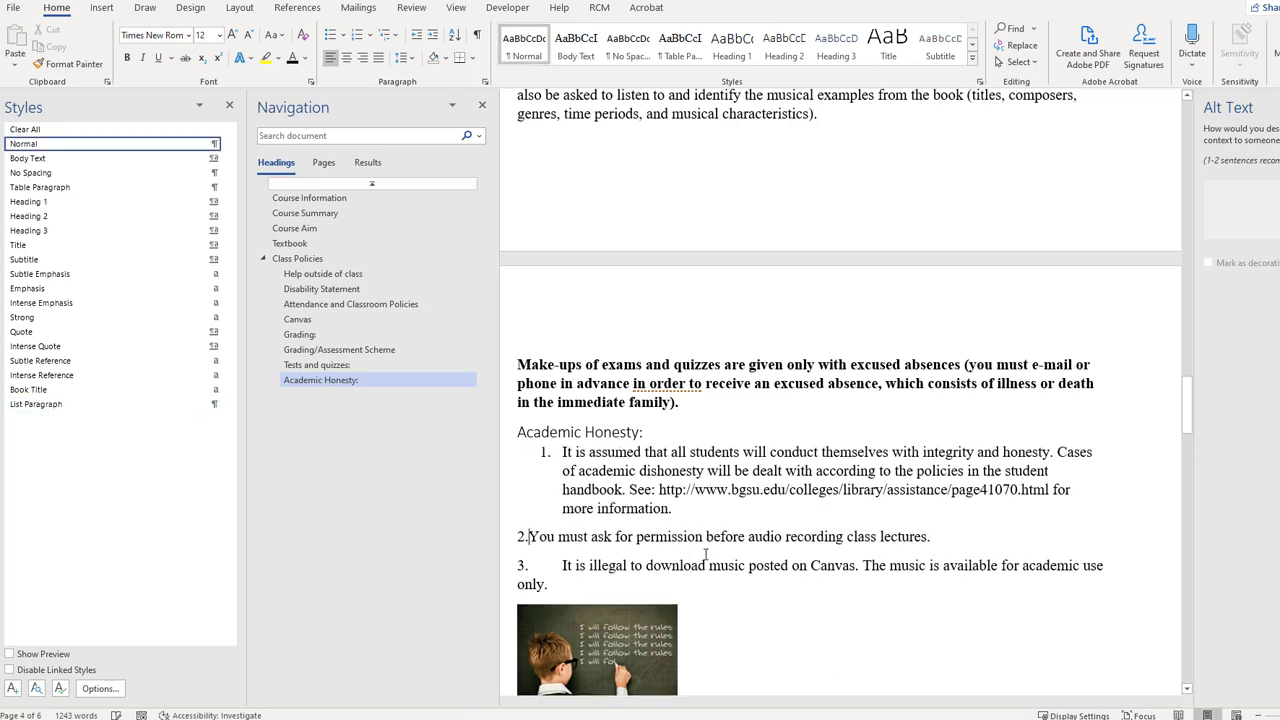
{"action": "key", "text": "BackSpace"}
{"action": "key", "text": "BackSpace"}
{"action": "key", "text": "BackSpace"}
{"action": "key", "text": "Return"}
{"action": "key", "text": "Down"}
{"action": "key", "text": "BackSpace"}
{"action": "key", "text": "BackSpace"}
{"action": "key", "text": "BackSpace"}
{"action": "key", "text": "BackSpace"}
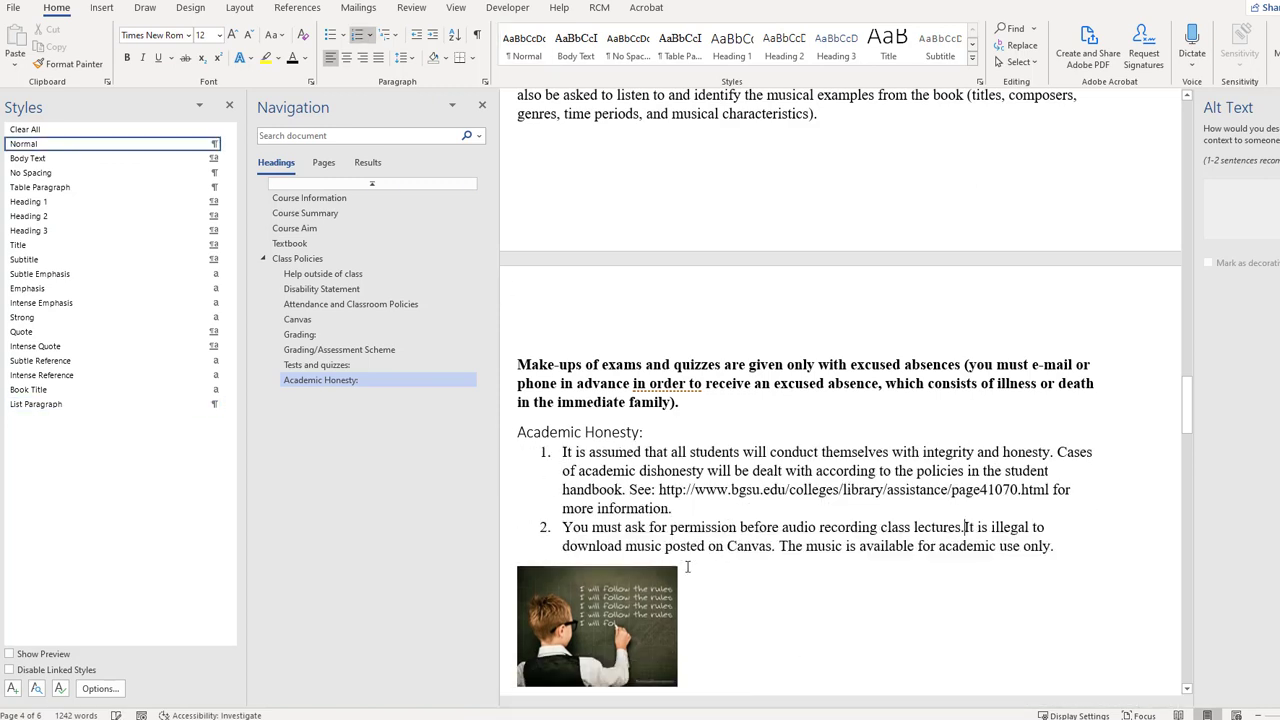
{"action": "key", "text": "Return"}
{"action": "left_click", "coordinate": [845, 527]}
Step: Select the chalkboard picture below the Academic Honesty list and open its options
{"action": "scroll", "coordinate": [894, 480], "scroll_direction": "down", "scroll_amount": 2}
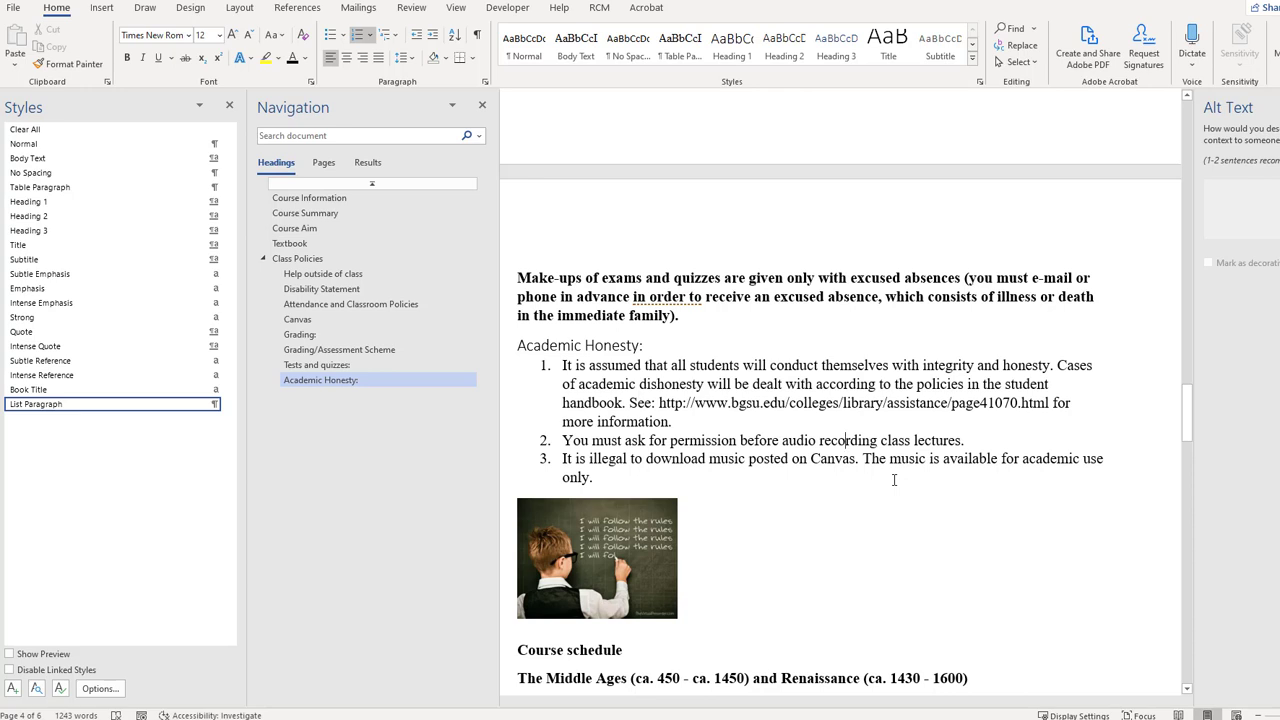
{"action": "left_click", "coordinate": [600, 562]}
{"action": "right_click", "coordinate": [604, 560]}
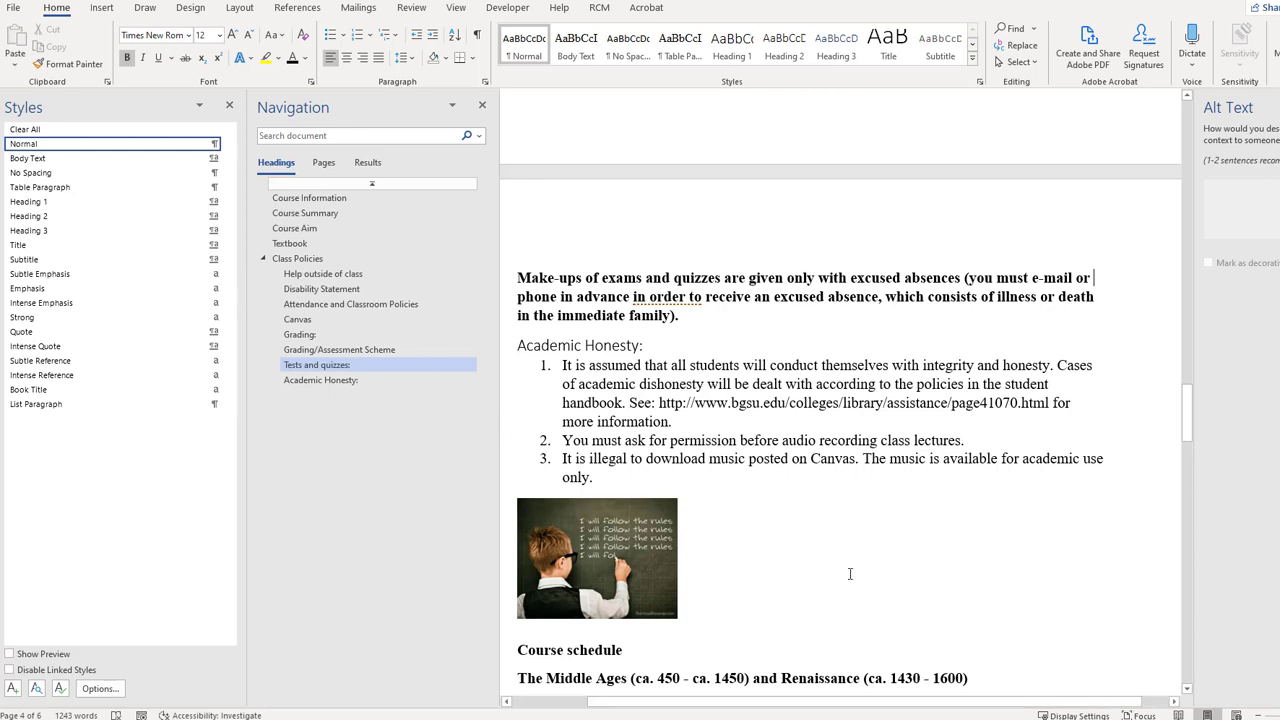
Step: Apply Heading 1 to "Course schedule" and Heading 2 to the "The Middle Ages (ca. 450 - ca. 1450) and Renaissance" line
{"action": "scroll", "coordinate": [849, 595], "scroll_direction": "down", "scroll_amount": 3}
{"action": "left_click", "coordinate": [640, 483]}
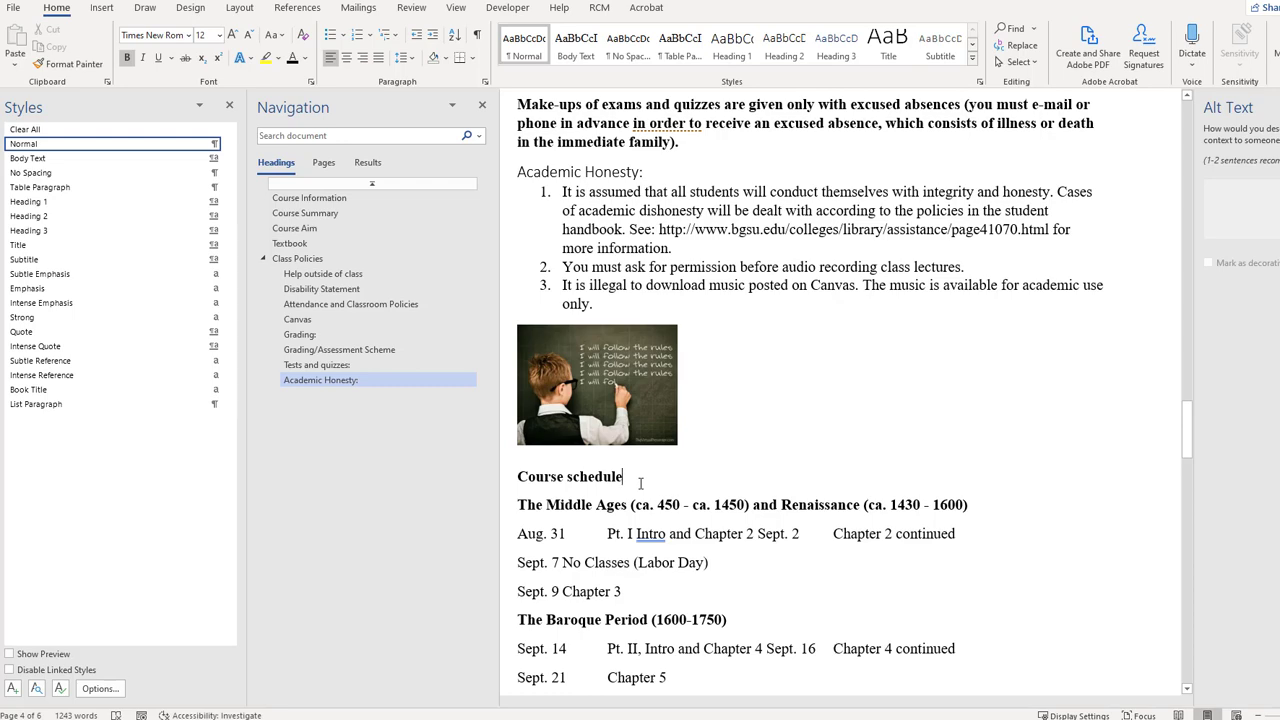
{"action": "left_click_drag", "start_coordinate": [640, 483], "coordinate": [520, 478]}
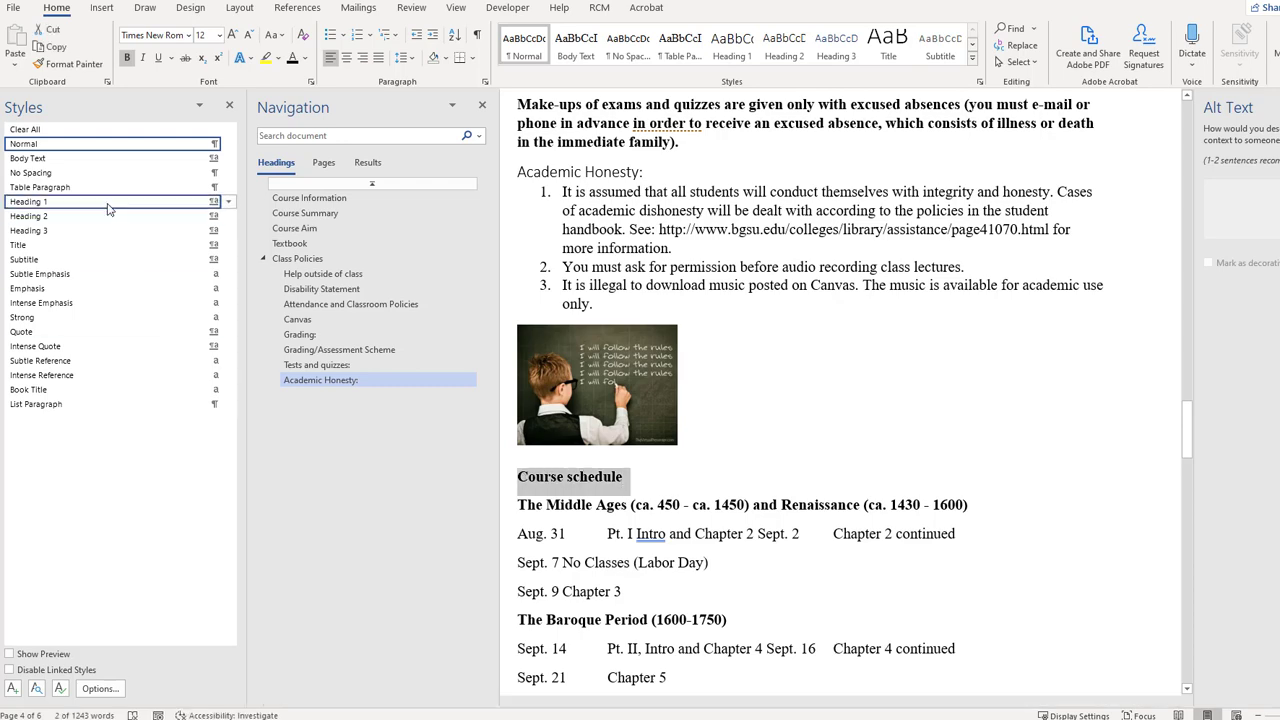
{"action": "left_click", "coordinate": [28, 201]}
{"action": "left_click_drag", "start_coordinate": [975, 421], "coordinate": [517, 421]}
{"action": "left_click", "coordinate": [127, 220]}
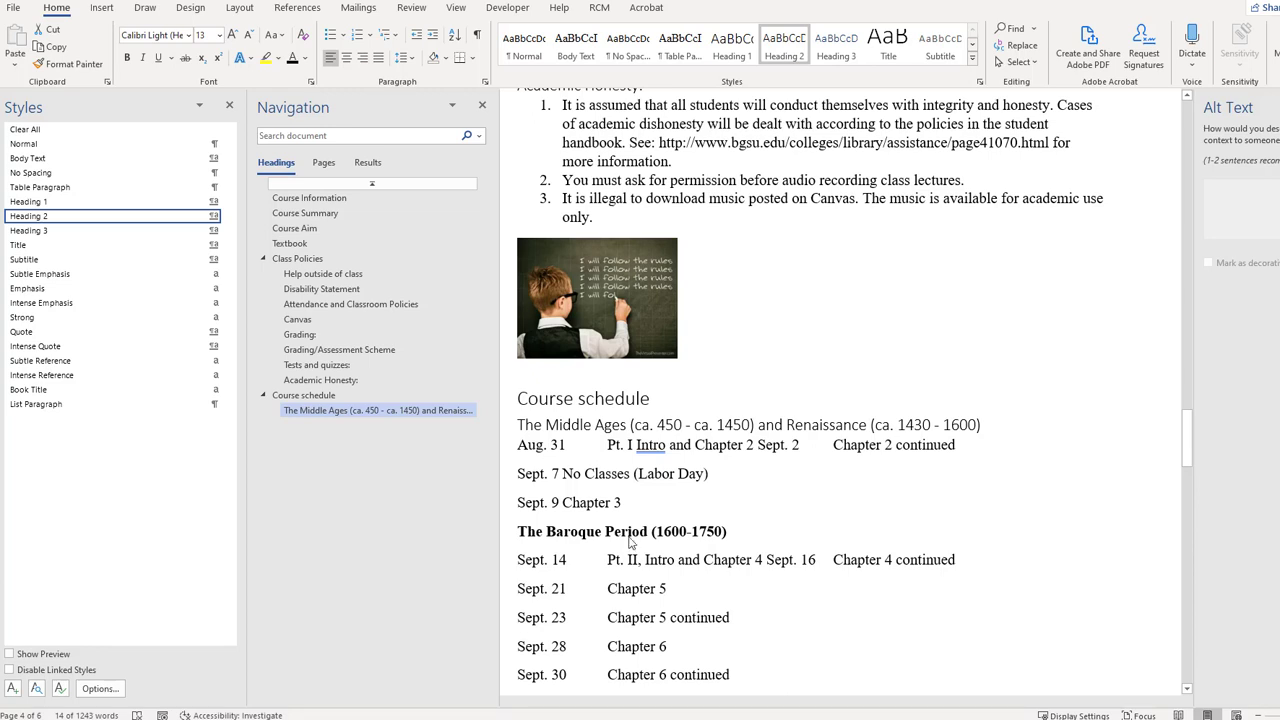
Step: Format the date lines from Aug. 31 to Sept. 9 under the Middle Ages heading as a bulleted list
{"action": "key", "text": "shift+Down"}
{"action": "left_click_drag", "start_coordinate": [511, 447], "coordinate": [622, 503]}
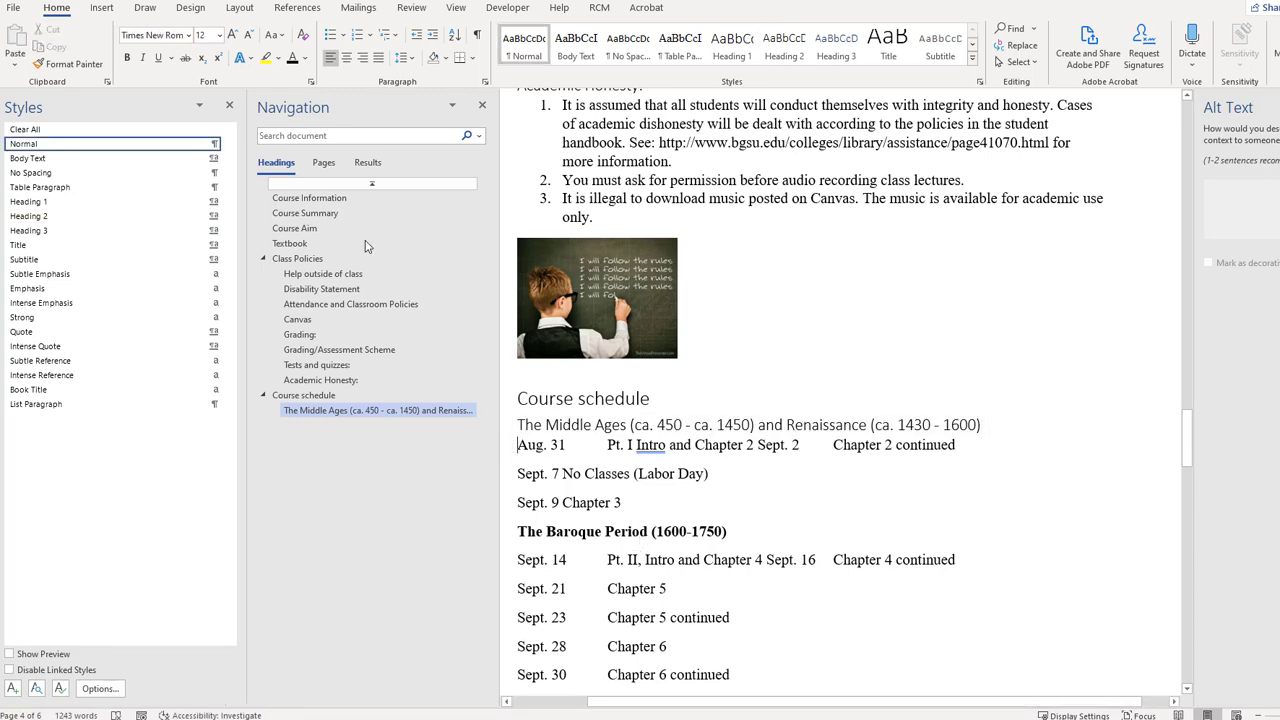
{"action": "left_click", "coordinate": [330, 34]}
Step: Apply Heading 2 to "The Baroque Period (1600-1750)" and bullet its date lines from Sept. 14 to Sept. 30
{"action": "triple_click", "coordinate": [736, 524]}
{"action": "left_click", "coordinate": [28, 216]}
{"action": "left_click", "coordinate": [520, 543]}
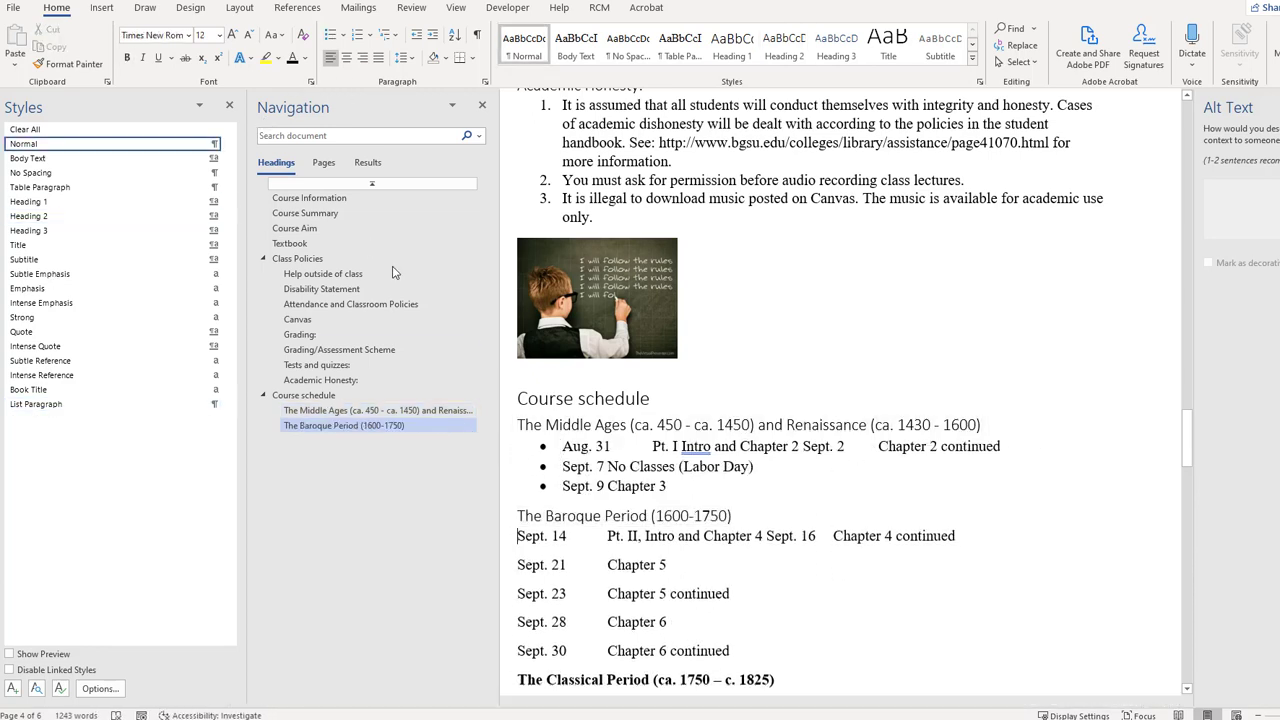
{"action": "left_click", "coordinate": [330, 34]}
{"action": "left_click", "coordinate": [517, 566]}
{"action": "key", "text": "F4"}
{"action": "left_click", "coordinate": [519, 600]}
{"action": "key", "text": "F4"}
{"action": "left_click", "coordinate": [519, 622]}
{"action": "key", "text": "F4"}
Step: Apply Heading 2 to "The Classical Period (ca. 1750 – c. 1825)" and bullet its date lines from Oct. 5 to Oct. 26
{"action": "scroll", "coordinate": [700, 600], "scroll_direction": "down", "scroll_amount": 2}
{"action": "left_click_drag", "start_coordinate": [778, 560], "coordinate": [516, 560]}
{"action": "left_click", "coordinate": [28, 216]}
{"action": "left_click", "coordinate": [600, 580]}
{"action": "left_click", "coordinate": [330, 35]}
{"action": "left_click", "coordinate": [517, 523]}
{"action": "key", "text": "F4"}
{"action": "left_click", "coordinate": [518, 543]}
{"action": "key", "text": "F4"}
{"action": "left_click", "coordinate": [517, 561]}
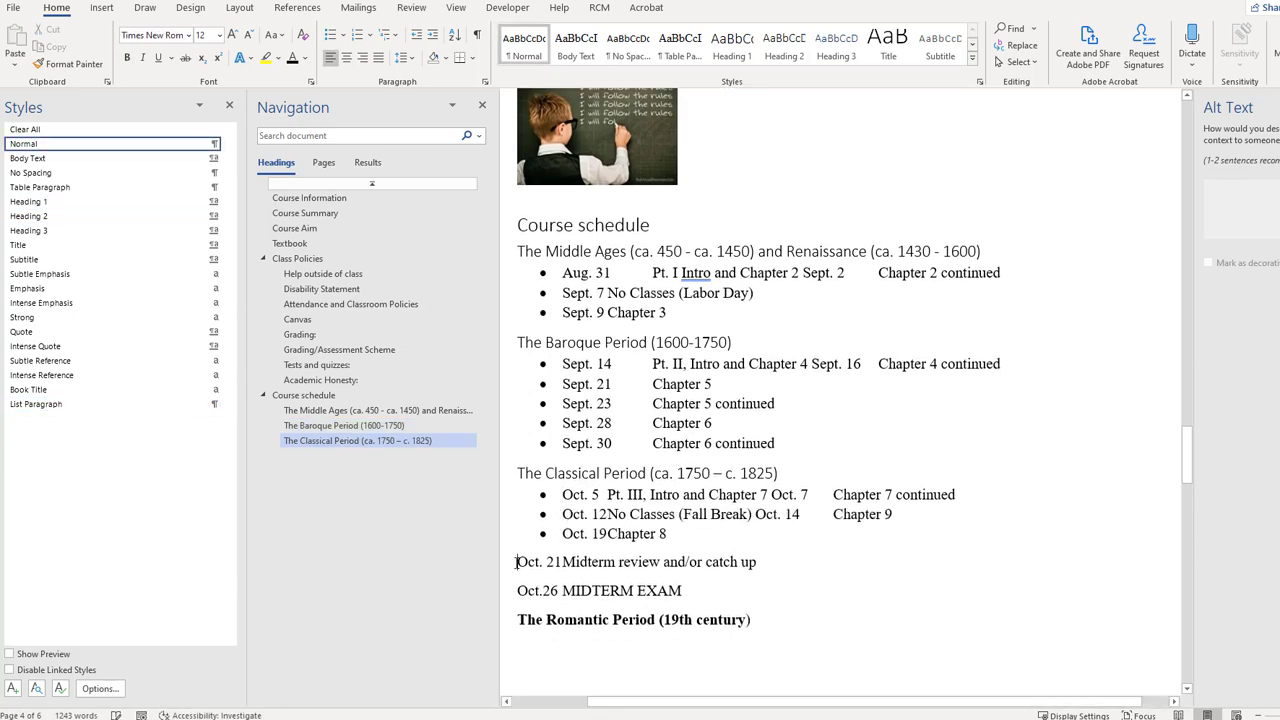
{"action": "key", "text": "F4"}
Step: Apply Heading 2 to "The Romantic Period (19th century)" and bullet the Oct. 28 line below it
{"action": "left_click_drag", "start_coordinate": [753, 602], "coordinate": [517, 602]}
{"action": "left_click", "coordinate": [28, 216]}
{"action": "left_click", "coordinate": [517, 624]}
{"action": "left_click", "coordinate": [330, 35]}
{"action": "scroll", "coordinate": [731, 568], "scroll_direction": "down", "scroll_amount": 5}
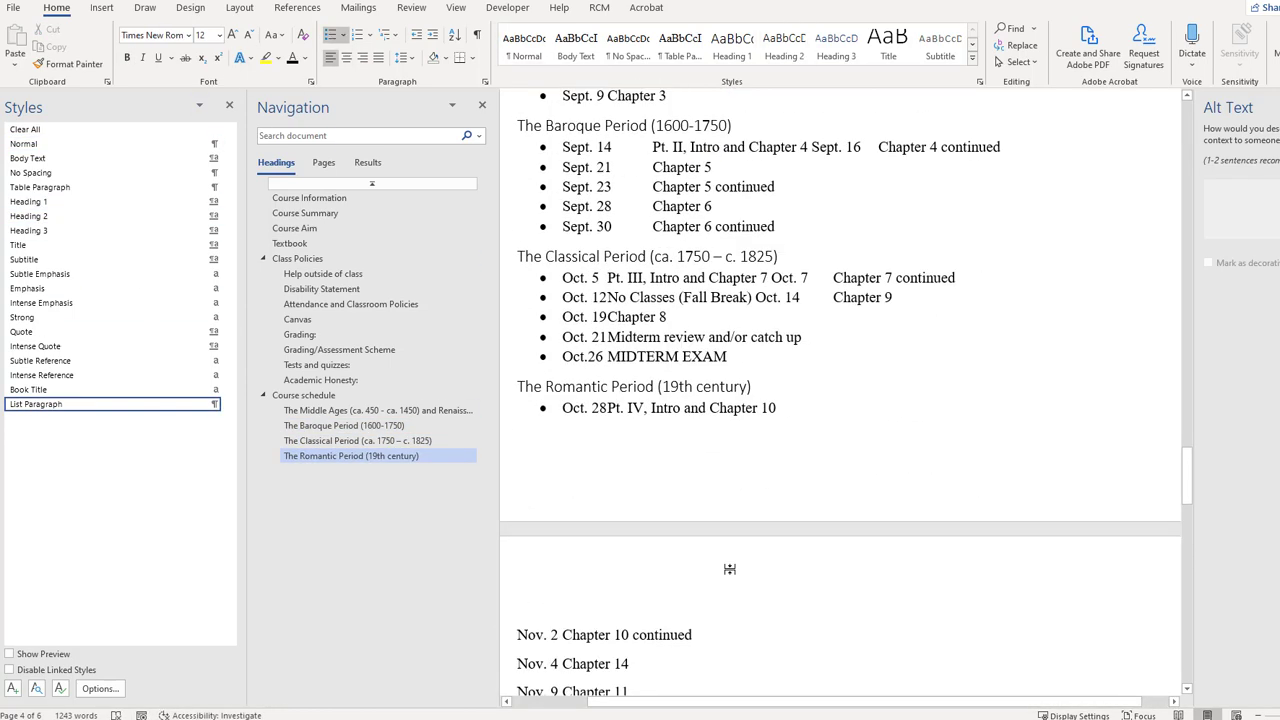
Step: Add the remaining Romantic Period dates, from Nov. 2 to Nov. 18, to the bulleted list
{"action": "left_click", "coordinate": [517, 590]}
{"action": "key", "text": "BackSpace"}
{"action": "key", "text": "Return"}
{"action": "left_click", "coordinate": [517, 620]}
{"action": "key", "text": "BackSpace"}
{"action": "key", "text": "Return"}
{"action": "key", "text": "F4"}
{"action": "left_click", "coordinate": [517, 662]}
{"action": "scroll", "coordinate": [640, 586], "scroll_direction": "down", "scroll_amount": 2}
{"action": "left_click", "coordinate": [517, 593]}
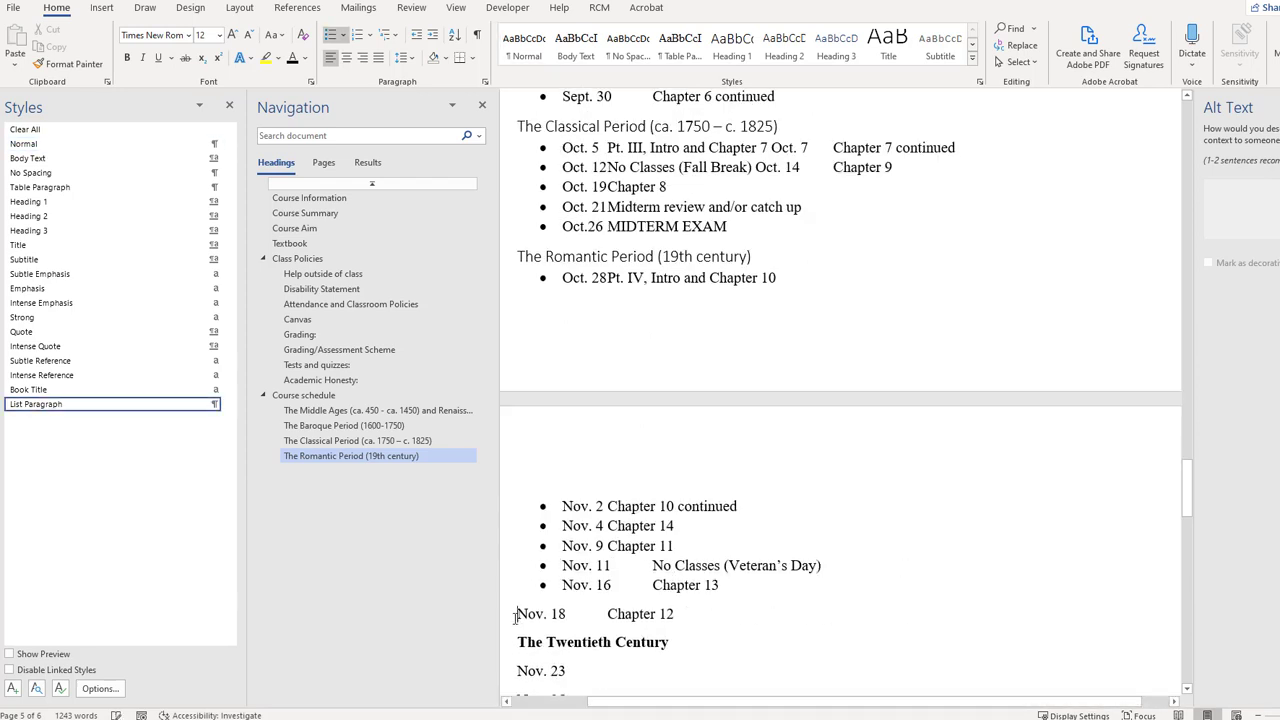
{"action": "left_click", "coordinate": [517, 614]}
Step: Apply Heading 2 to "The Twentieth Century" and bullet the Nov. 23 line below it
{"action": "left_click_drag", "start_coordinate": [671, 505], "coordinate": [517, 505]}
{"action": "left_click", "coordinate": [40, 217]}
{"action": "left_click", "coordinate": [517, 481]}
{"action": "left_click", "coordinate": [330, 35]}
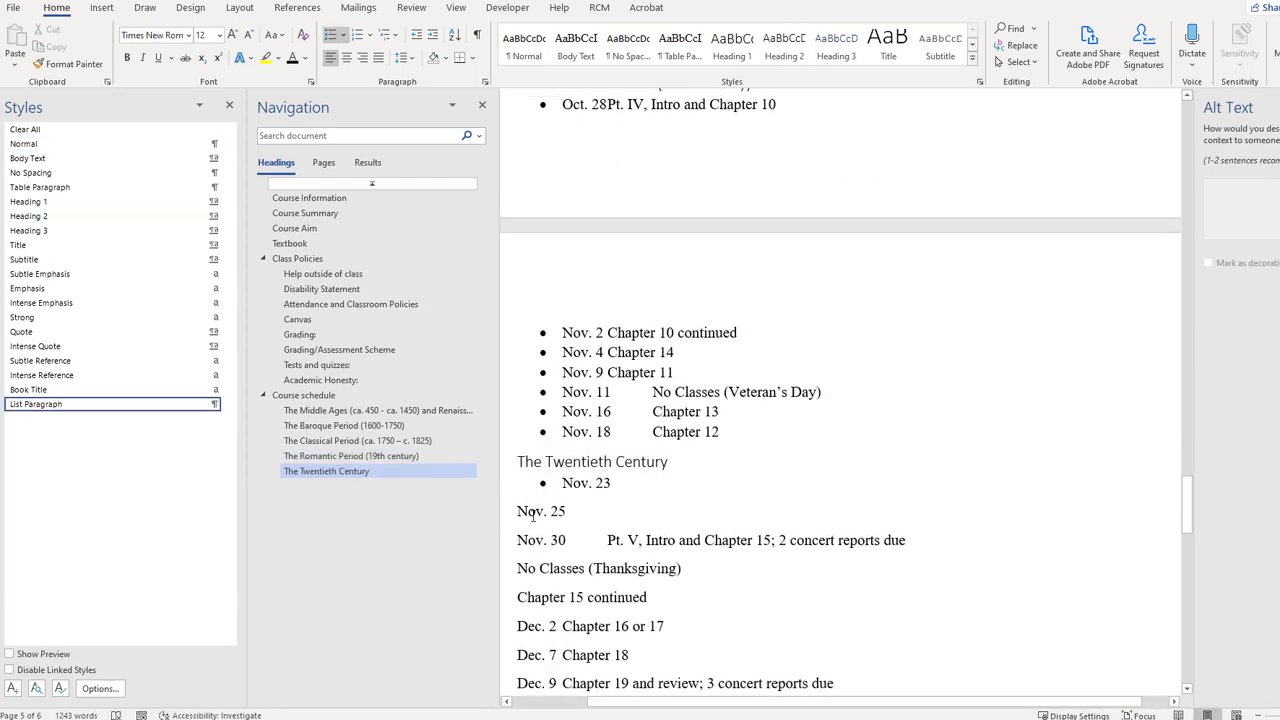
Step: Bullet the remaining lines under "The Twentieth Century", from Nov. 25 to Dec. 9
{"action": "left_click", "coordinate": [517, 513]}
{"action": "key", "text": "F4"}
{"action": "left_click", "coordinate": [517, 531]}
{"action": "key", "text": "F4"}
{"action": "left_click", "coordinate": [517, 550]}
{"action": "key", "text": "F4"}
{"action": "left_click", "coordinate": [517, 571]}
{"action": "key", "text": "F4"}
{"action": "left_click", "coordinate": [517, 593]}
{"action": "key", "text": "F4"}
{"action": "left_click", "coordinate": [517, 620]}
{"action": "key", "text": "F4"}
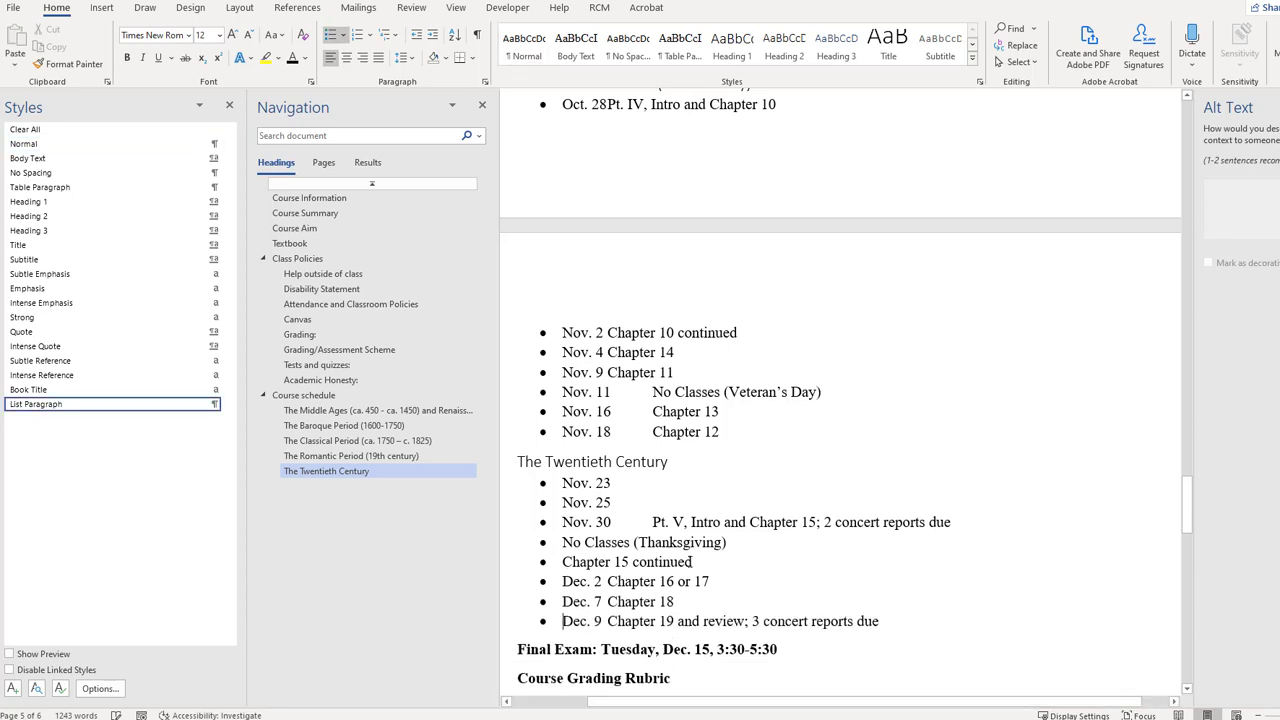
Step: Apply the Heading 2 style to the "Final Exam: Tuesday, Dec. 15, 3:30-5:30" line
{"action": "left_click_drag", "start_coordinate": [777, 564], "coordinate": [517, 564]}
{"action": "left_click", "coordinate": [91, 219]}
{"action": "left_click", "coordinate": [880, 500]}
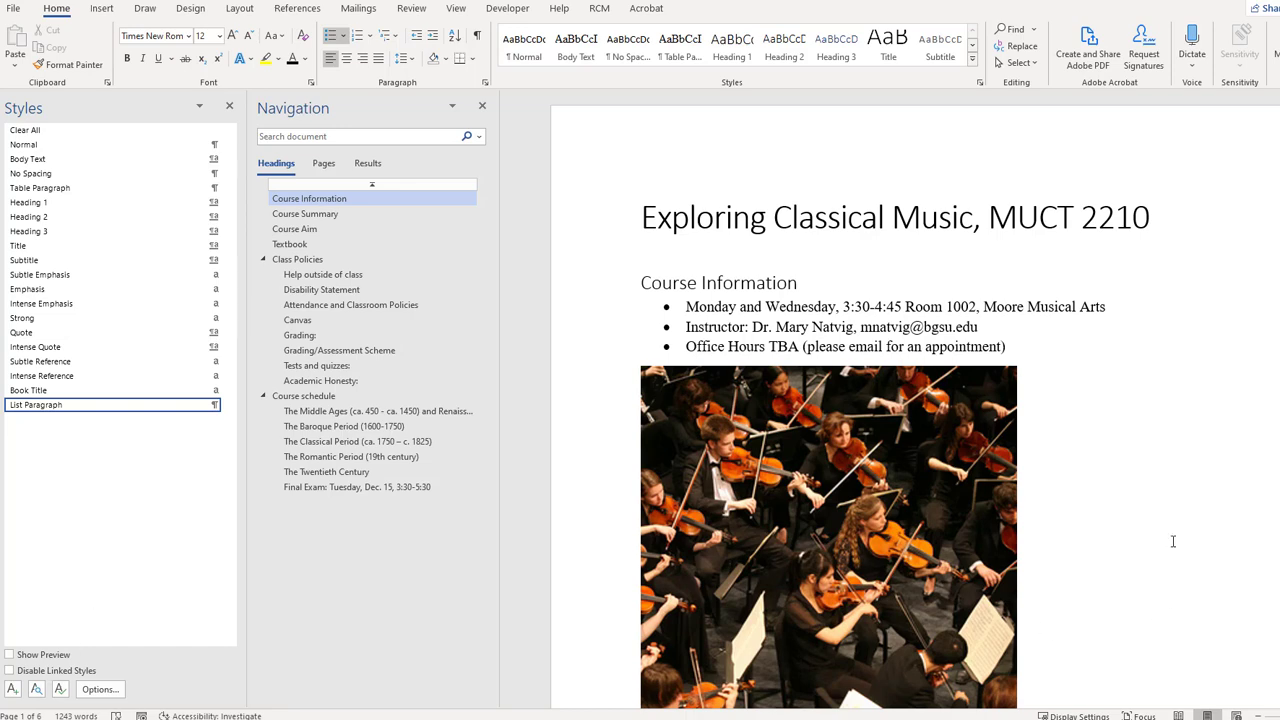
Step: Copy the web address in the Textbook section and delete it from the text
{"action": "scroll", "coordinate": [1170, 535], "scroll_direction": "down", "scroll_amount": 5}
{"action": "scroll", "coordinate": [1170, 535], "scroll_direction": "down", "scroll_amount": 9}
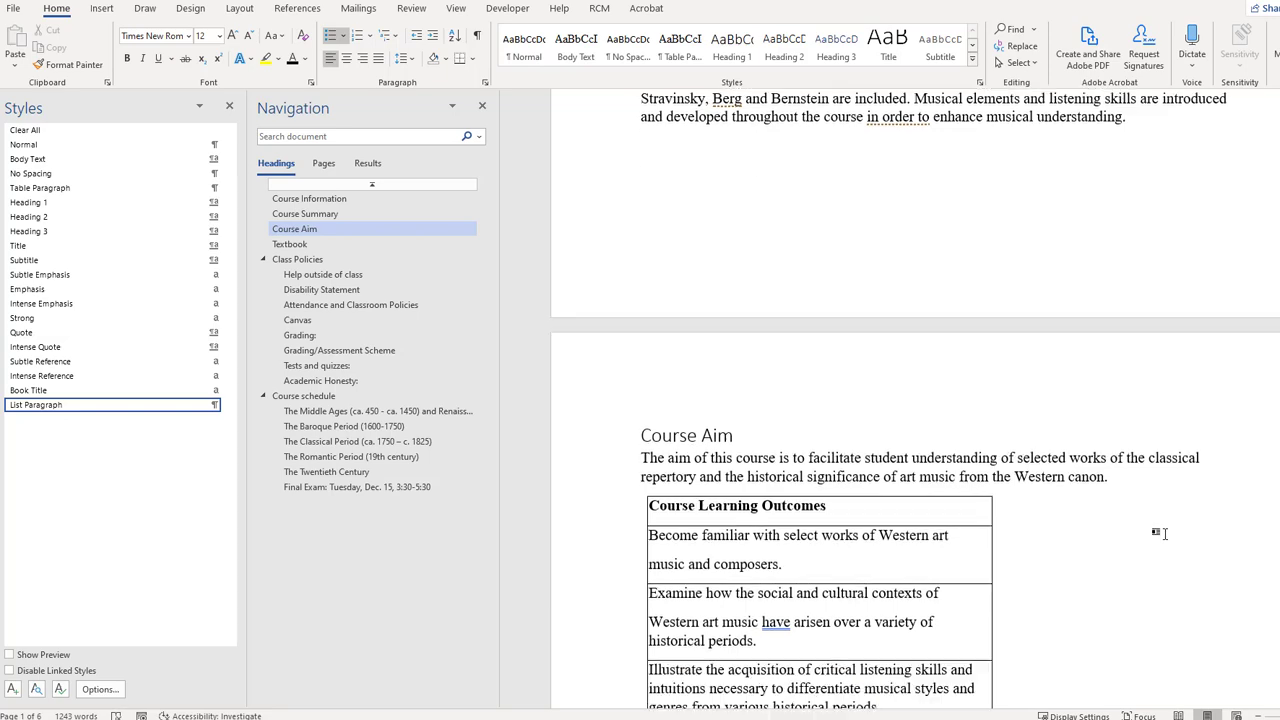
{"action": "scroll", "coordinate": [1166, 535], "scroll_direction": "down", "scroll_amount": 1}
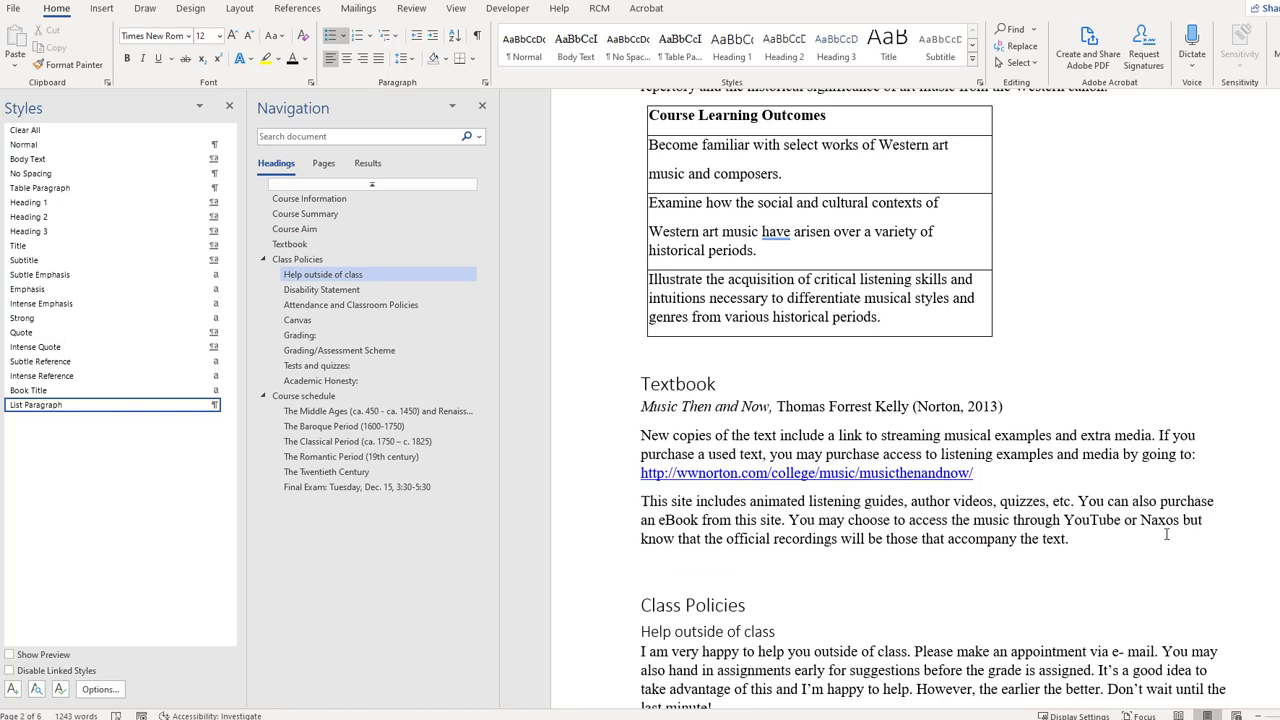
{"action": "scroll", "coordinate": [1166, 535], "scroll_direction": "down", "scroll_amount": 1}
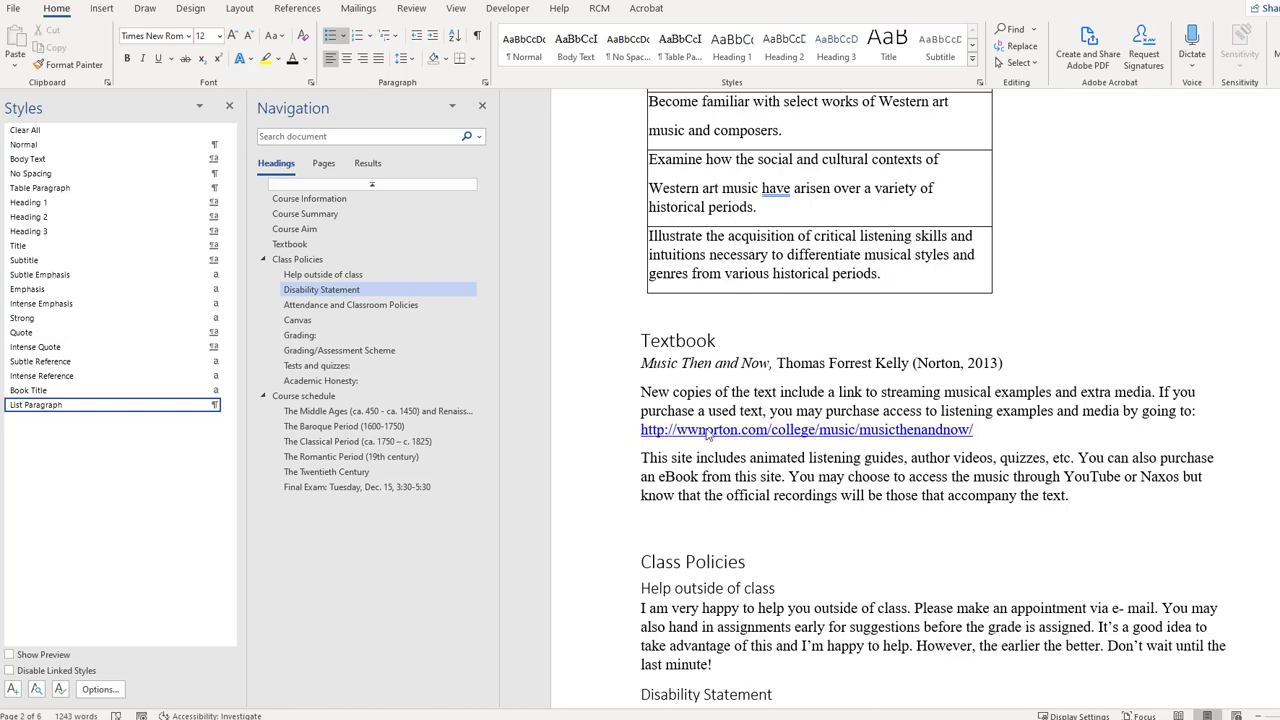
{"action": "left_click_drag", "start_coordinate": [975, 431], "coordinate": [648, 430]}
{"action": "key", "text": "ctrl+c"}
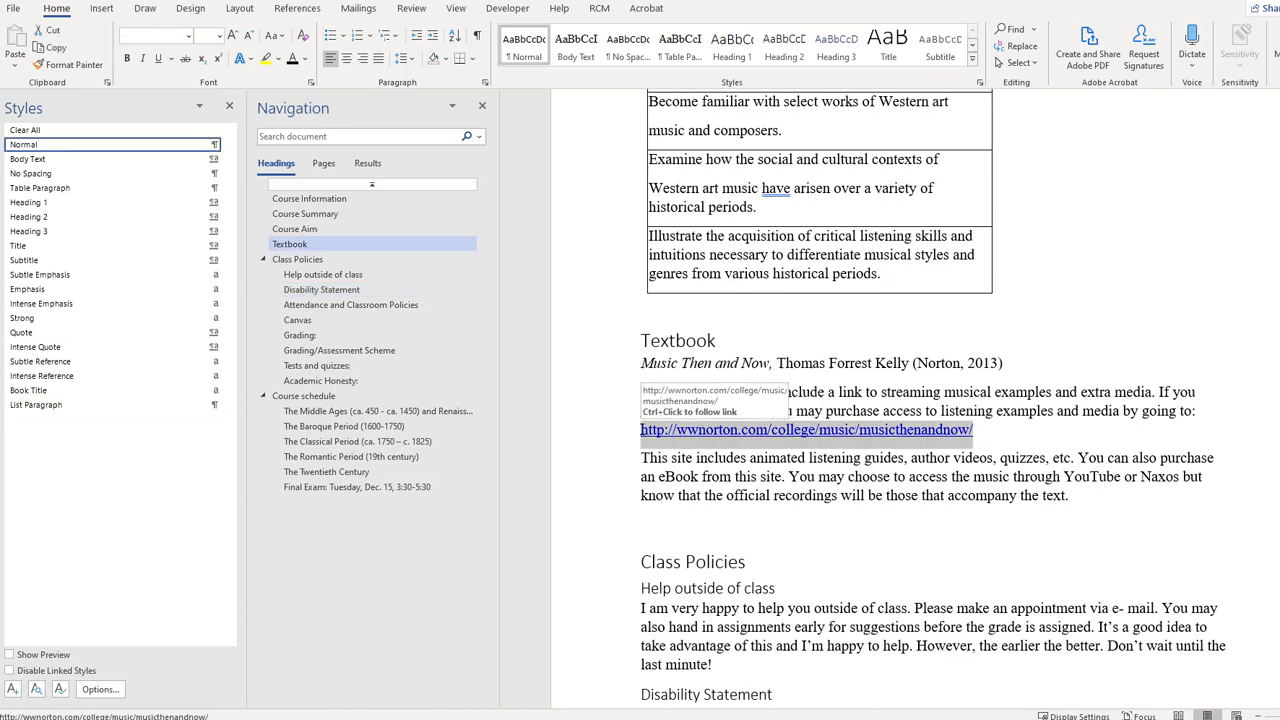
{"action": "key", "text": "Delete"}
{"action": "left_click_drag", "start_coordinate": [883, 411], "coordinate": [1120, 411]}
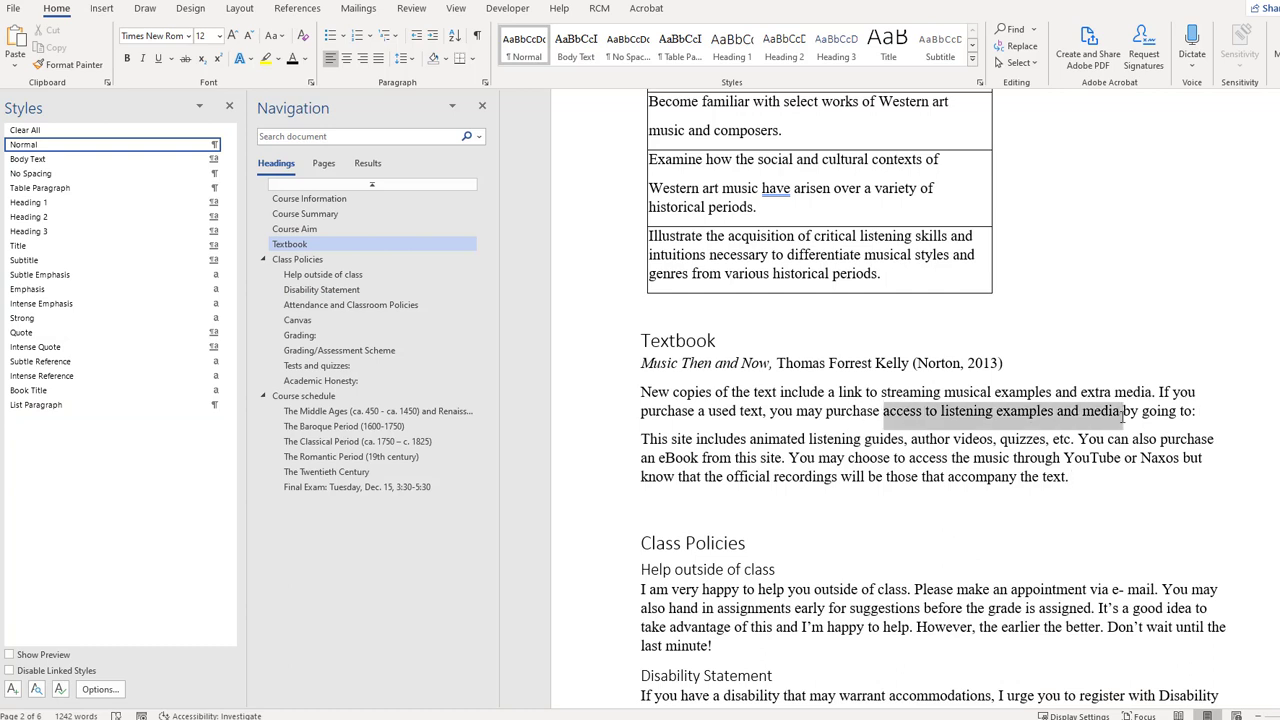
{"action": "right_click", "coordinate": [1102, 412]}
{"action": "left_click", "coordinate": [1130, 619]}
{"action": "key", "text": "ctrl+v"}
{"action": "left_click", "coordinate": [593, 314]}
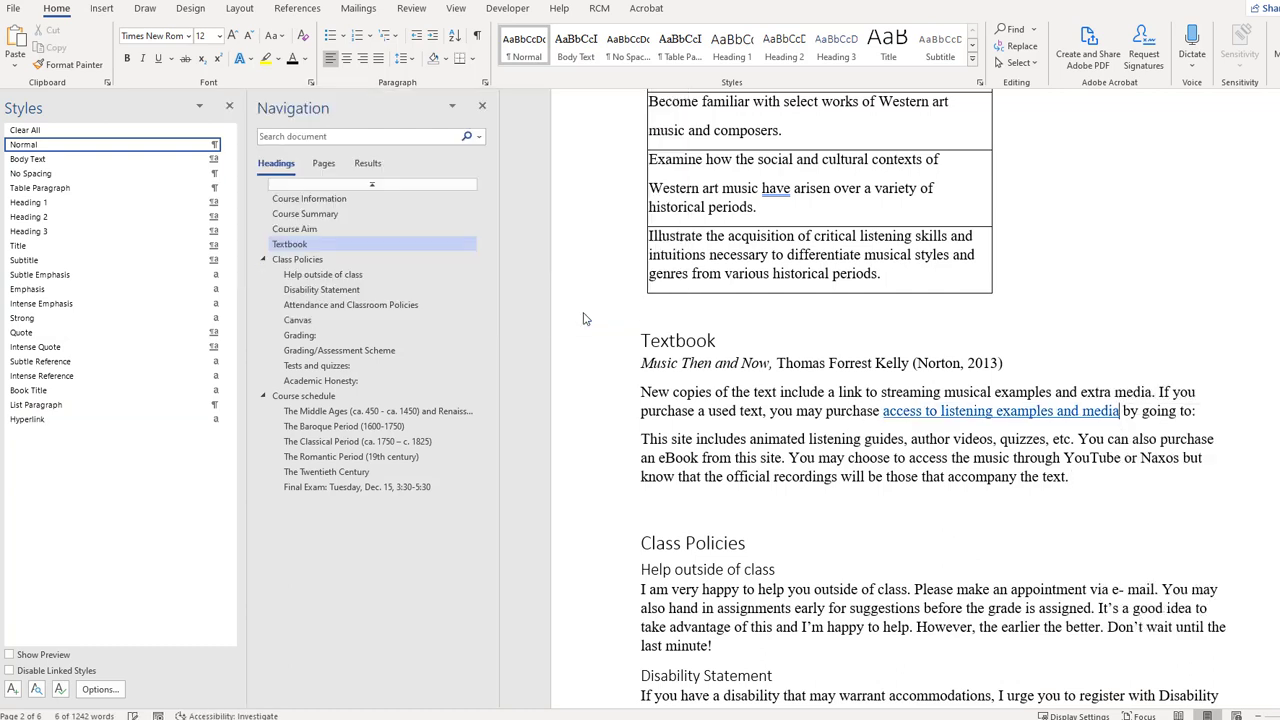
Step: Remove the words "by going to:" after the hyperlink in the Textbook section and end the sentence with a period
{"action": "left_click", "coordinate": [1200, 412]}
{"action": "key", "text": "BackSpace"}
{"action": "key", "text": "BackSpace"}
{"action": "key", "text": "BackSpace"}
{"action": "key", "text": "BackSpace"}
{"action": "key", "text": "BackSpace"}
{"action": "key", "text": "BackSpace"}
{"action": "key", "text": "BackSpace"}
{"action": "key", "text": "BackSpace"}
{"action": "key", "text": "BackSpace"}
{"action": "key", "text": "BackSpace"}
{"action": "key", "text": "BackSpace"}
{"action": "key", "text": "BackSpace"}
{"action": "key", "text": "BackSpace"}
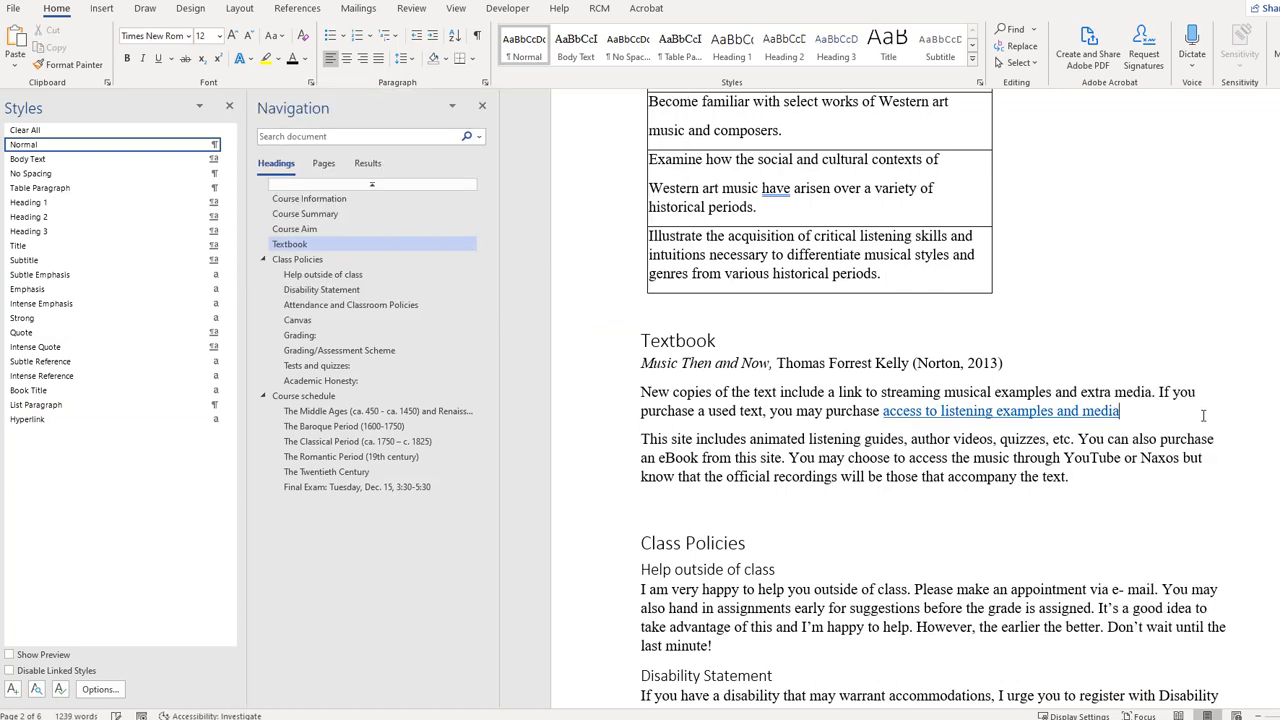
{"action": "type", "text": "."}
{"action": "left_click", "coordinate": [1125, 485]}
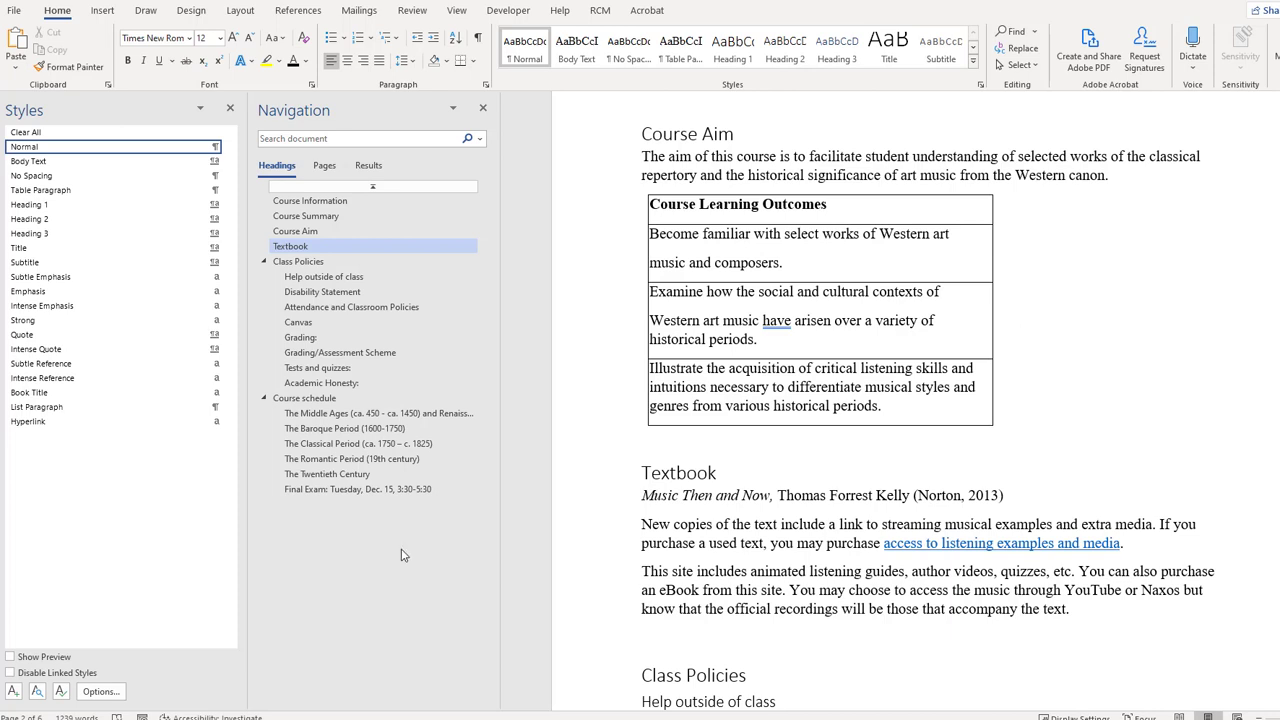
Step: Add the line "Course Learning Outcomes" below the Course Aim paragraph and apply the Heading 1 style to it
{"action": "left_click", "coordinate": [1118, 176]}
{"action": "key", "text": "Return"}
{"action": "type", "text": "Course Learning Outcomes"}
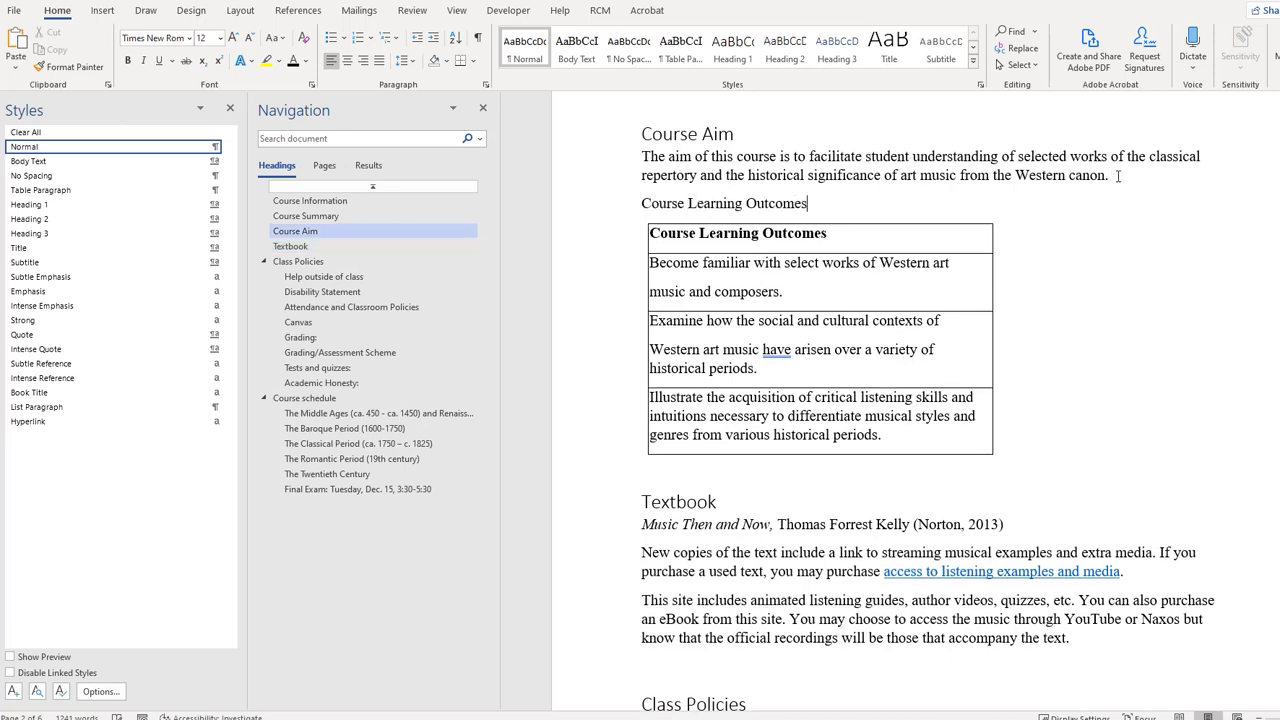
{"action": "left_click_drag", "start_coordinate": [812, 203], "coordinate": [638, 197]}
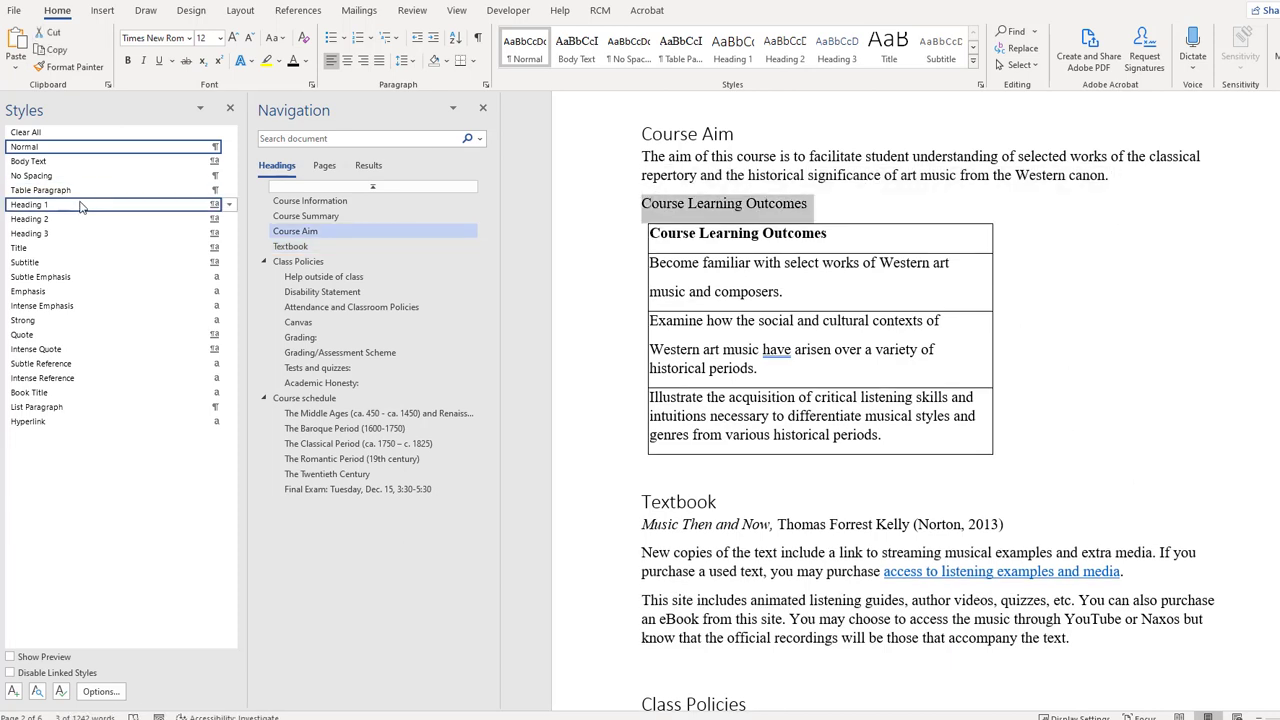
{"action": "left_click", "coordinate": [80, 206]}
Step: Start a numbered list under "Course Learning Outcomes" and move the table's first outcome into it as a single continuous item
{"action": "left_click", "coordinate": [877, 217]}
{"action": "key", "text": "Return"}
{"action": "left_click", "coordinate": [358, 39]}
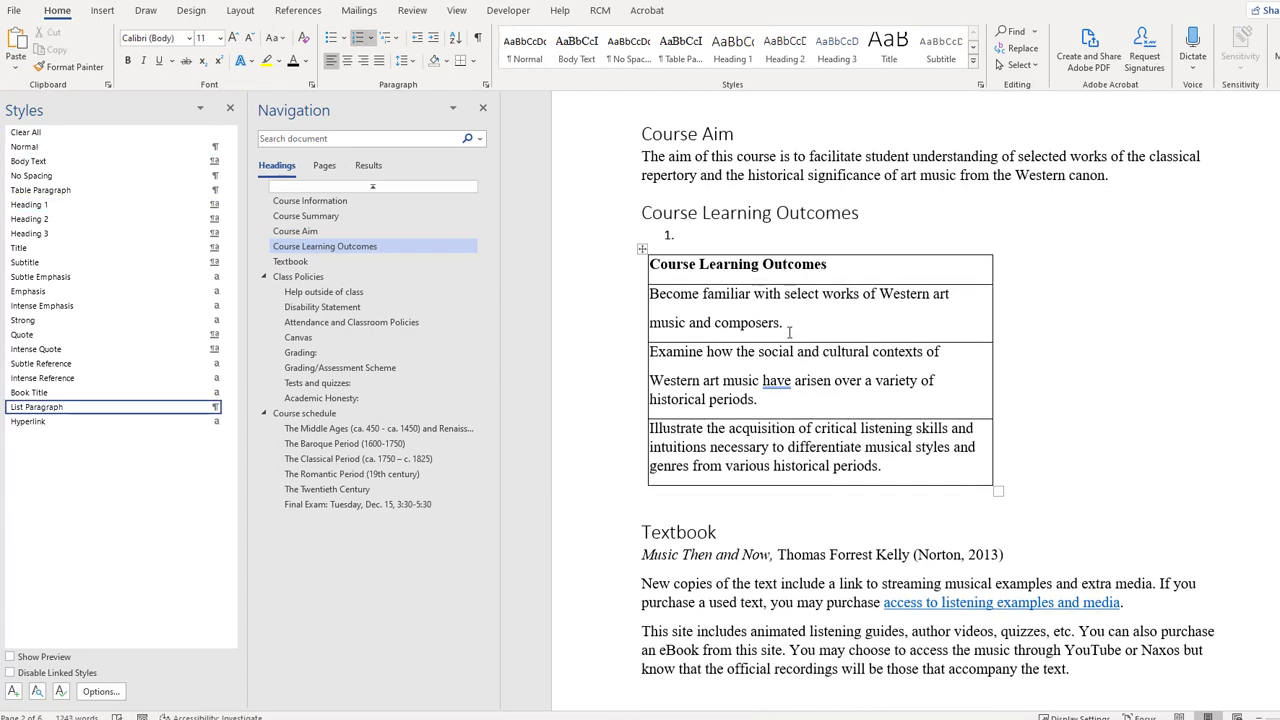
{"action": "left_click_drag", "start_coordinate": [787, 328], "coordinate": [671, 303]}
{"action": "key", "text": "ctrl+x"}
{"action": "right_click", "coordinate": [716, 241]}
{"action": "left_click", "coordinate": [793, 314]}
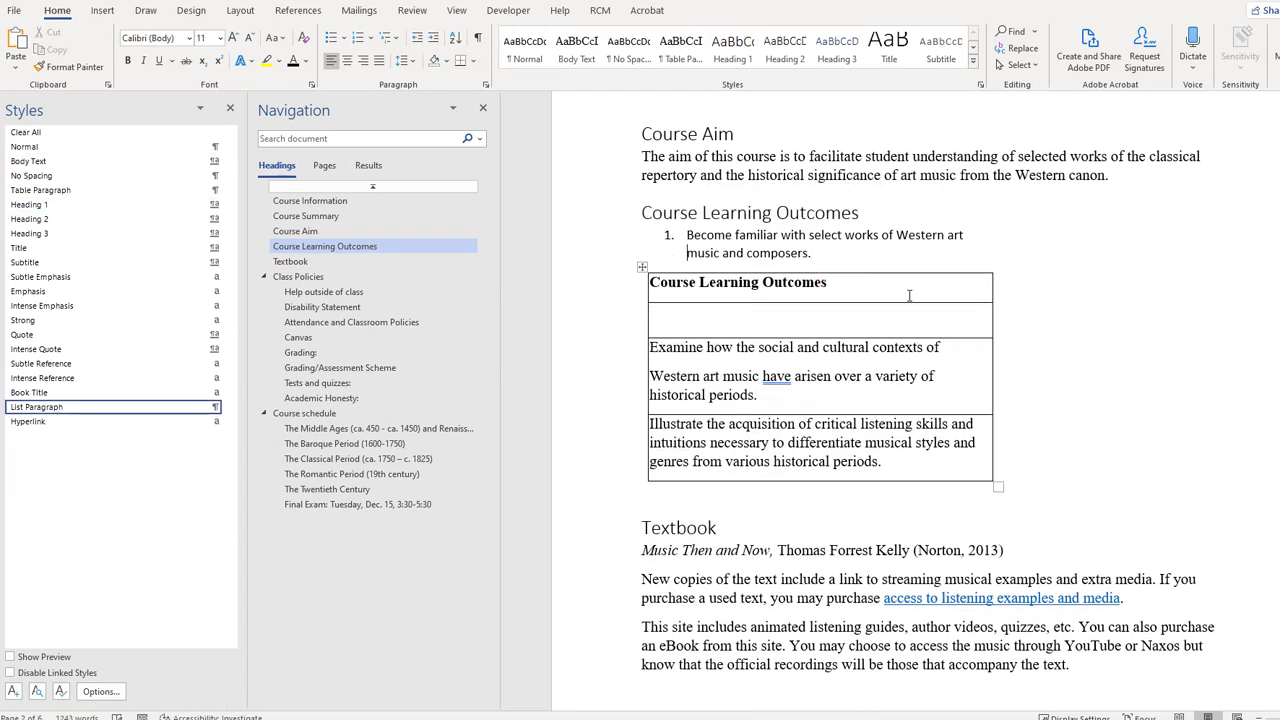
{"action": "key", "text": "BackSpace"}
Step: Copy the table's "Examine how the social and cultural contexts" outcome into the numbered list as item 2, joining its split lines
{"action": "left_click_drag", "start_coordinate": [840, 371], "coordinate": [677, 341]}
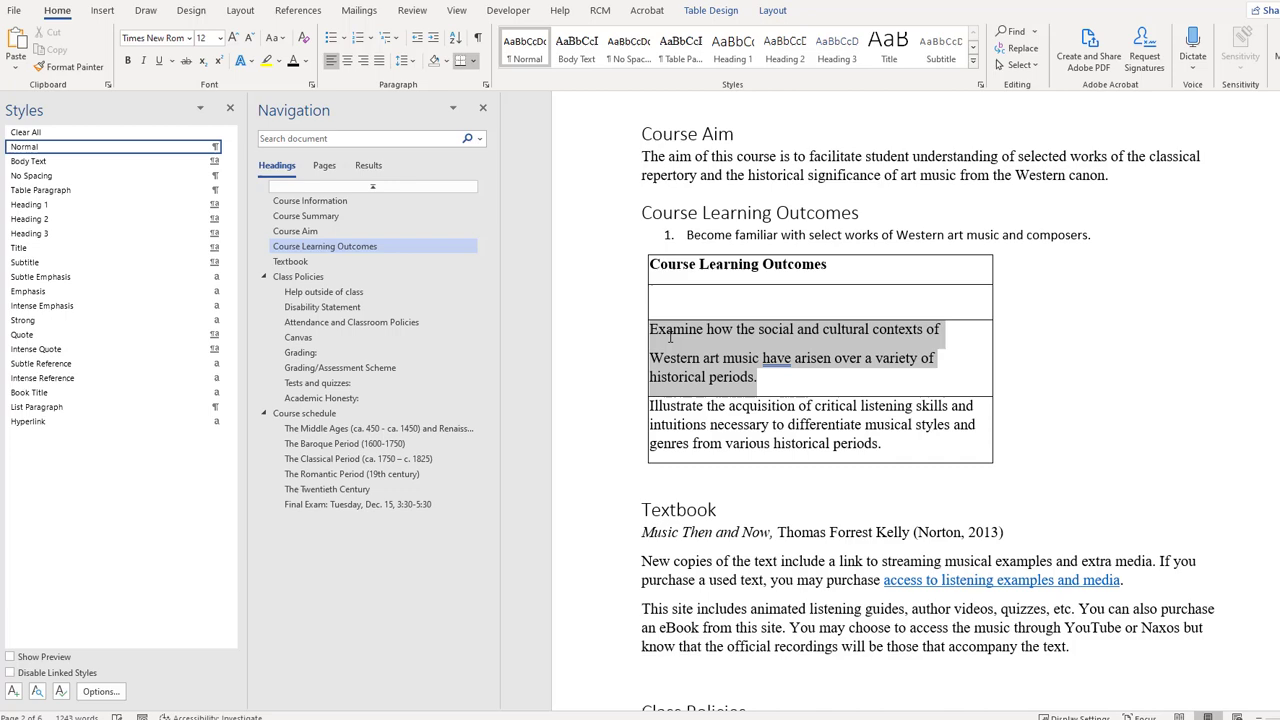
{"action": "left_click", "coordinate": [1116, 232]}
{"action": "key", "text": "Return"}
{"action": "right_click", "coordinate": [687, 252]}
{"action": "left_click", "coordinate": [767, 326]}
{"action": "key", "text": "Home"}
{"action": "key", "text": "BackSpace"}
{"action": "key", "text": "BackSpace"}
{"action": "key", "text": "BackSpace"}
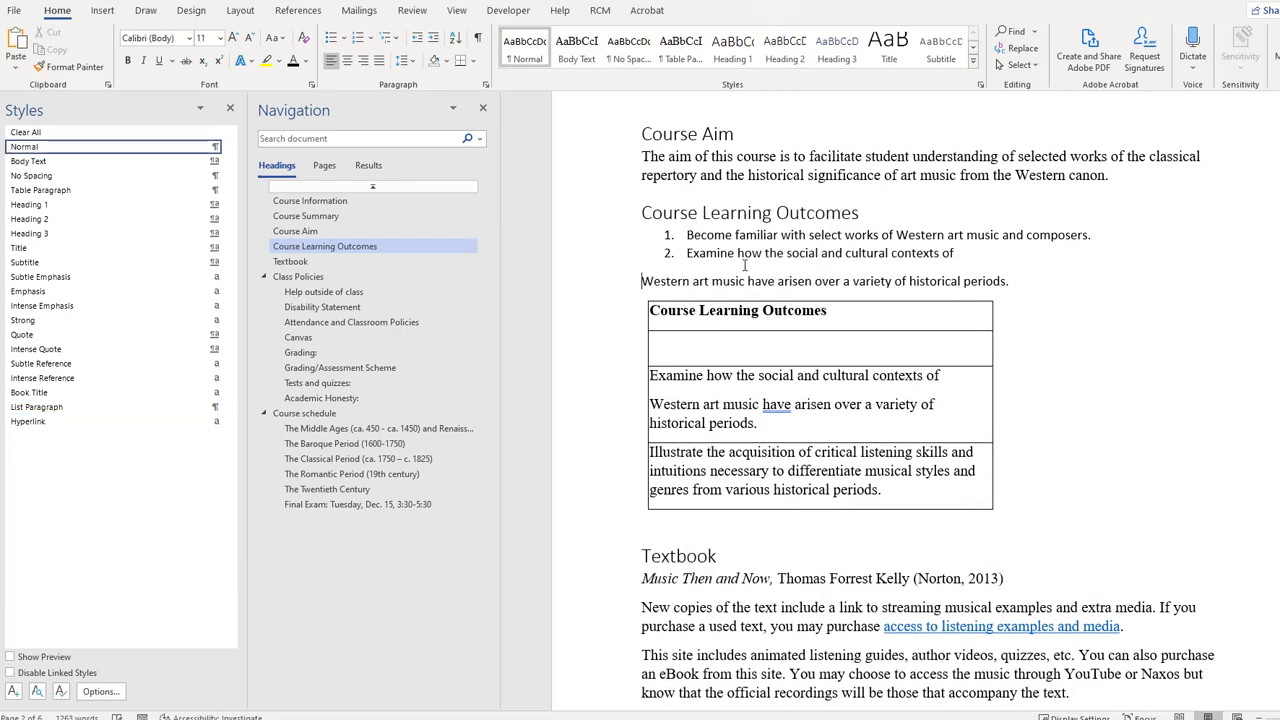
Step: Copy the table's "Illustrate the acquisition of critical listening skills" outcome into the numbered list as item 3
{"action": "left_click_drag", "start_coordinate": [887, 483], "coordinate": [665, 441]}
{"action": "key", "text": "ctrl+c"}
{"action": "left_click", "coordinate": [822, 281]}
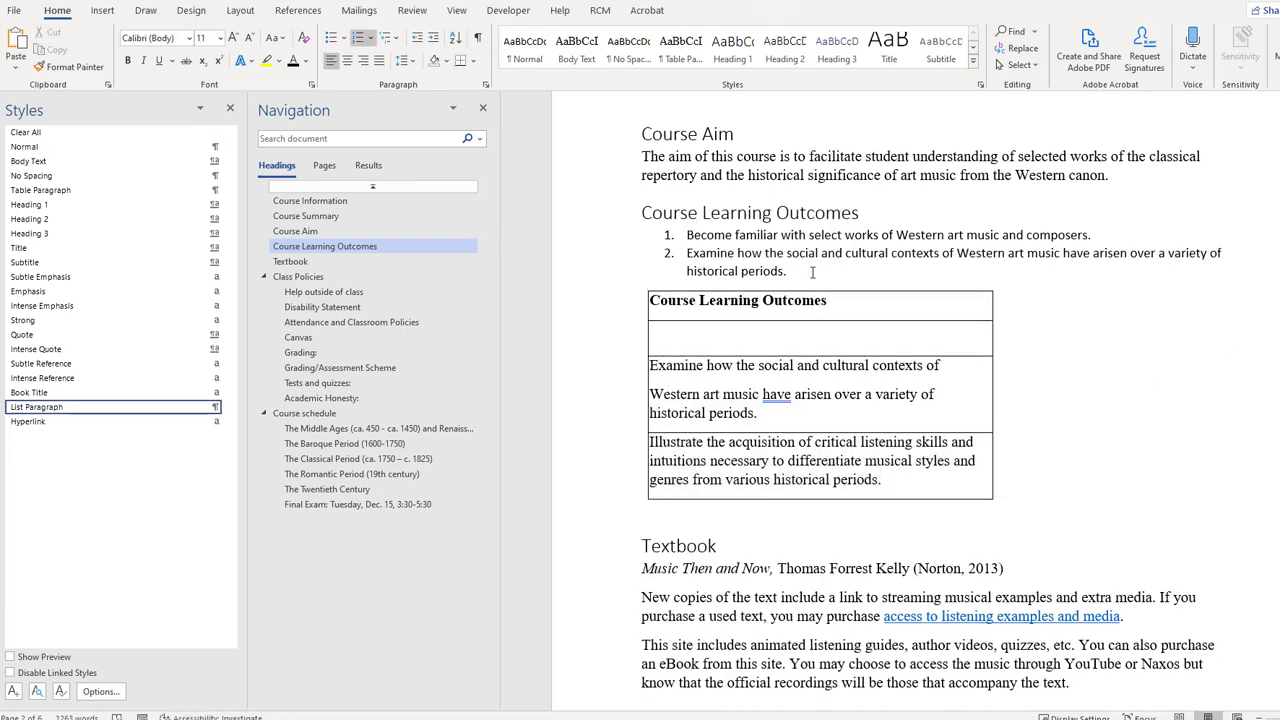
{"action": "key", "text": "Return"}
{"action": "key", "text": "ctrl+v"}
Step: Delete the old Course Learning Outcomes table and the empty line beneath the numbered list
{"action": "left_click", "coordinate": [642, 321]}
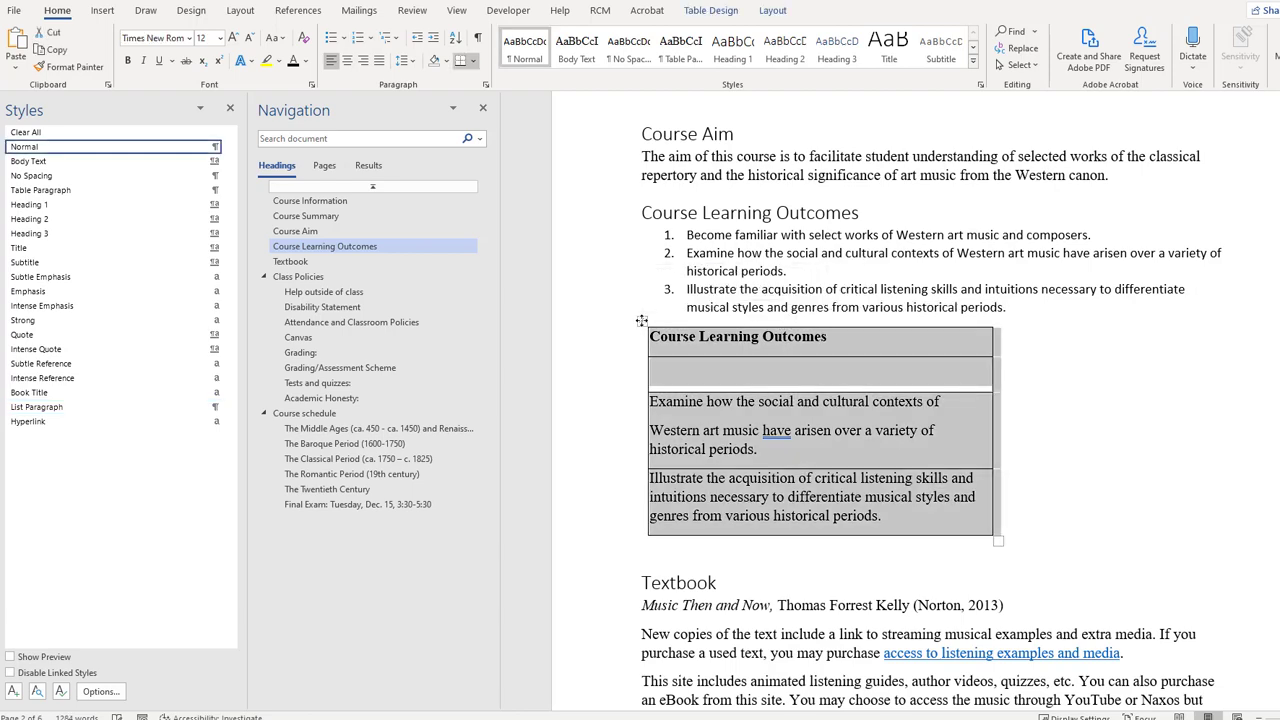
{"action": "key", "text": "BackSpace"}
{"action": "key", "text": "BackSpace"}
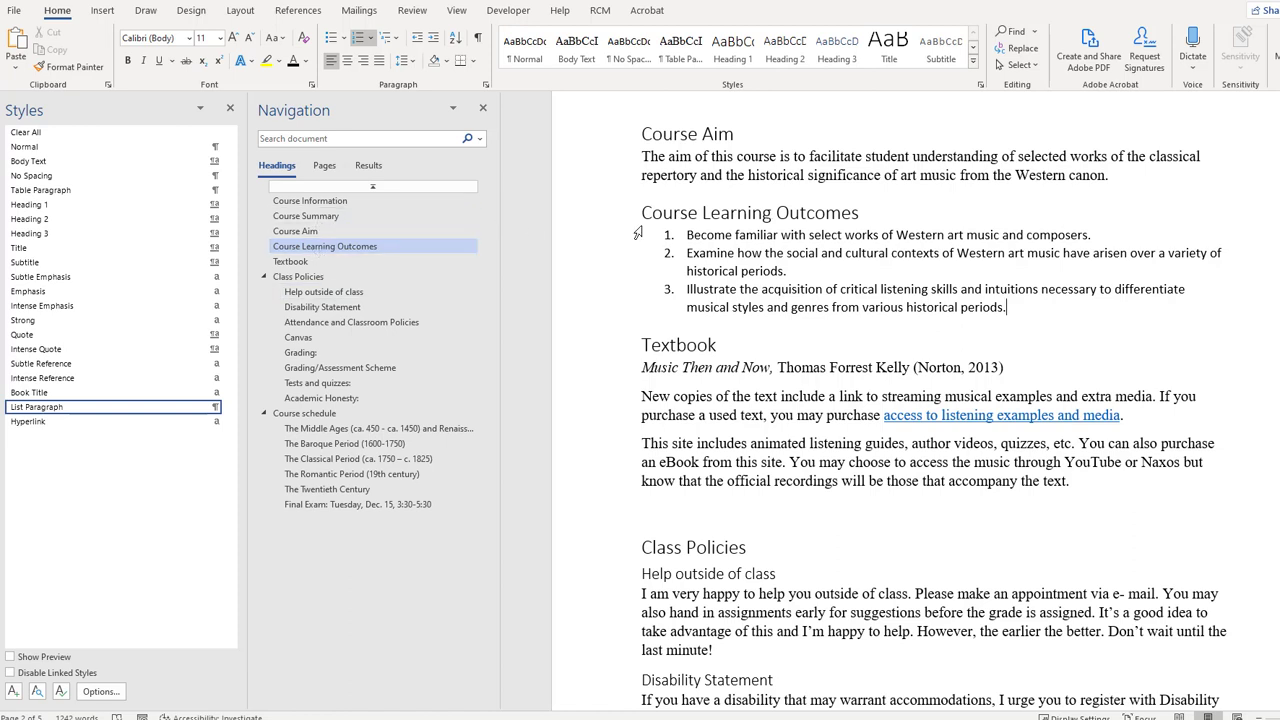
Step: Apply the Heading 1 style to the "Course Grading Rubric" line and remove the blank line between it and the table
{"action": "left_click", "coordinate": [911, 340]}
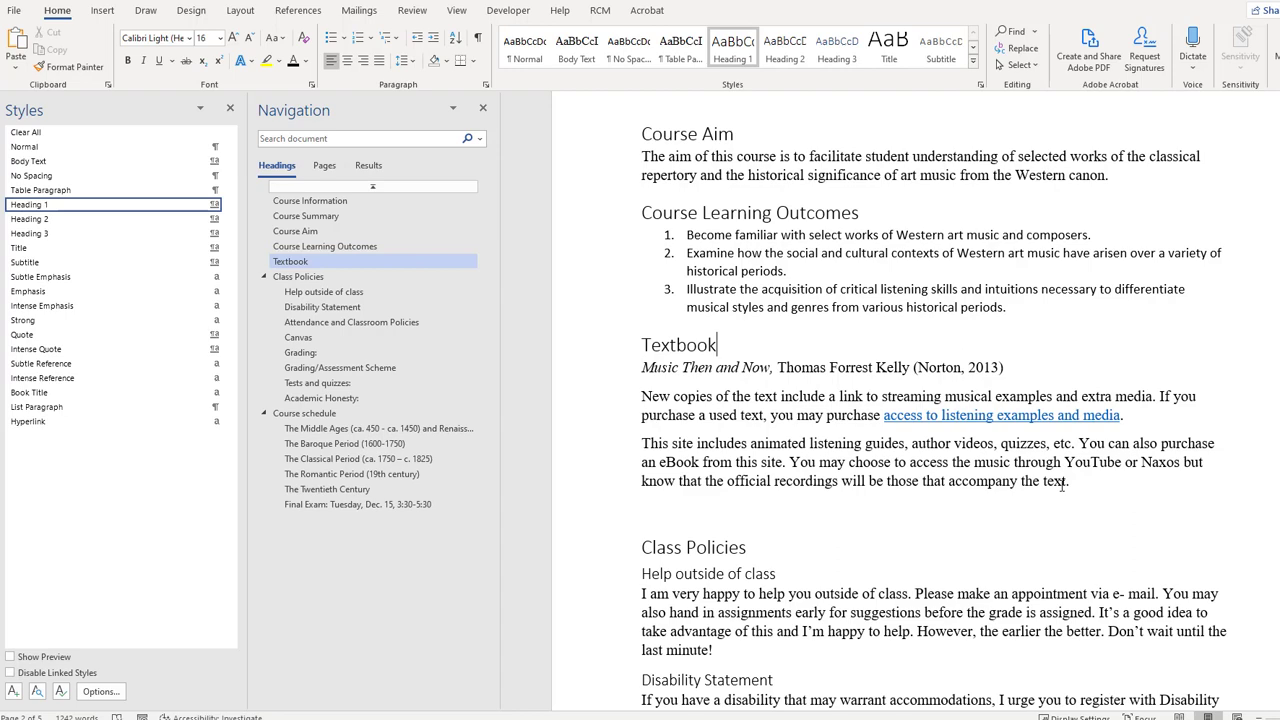
{"action": "scroll", "coordinate": [1062, 484], "scroll_direction": "down", "scroll_amount": 12}
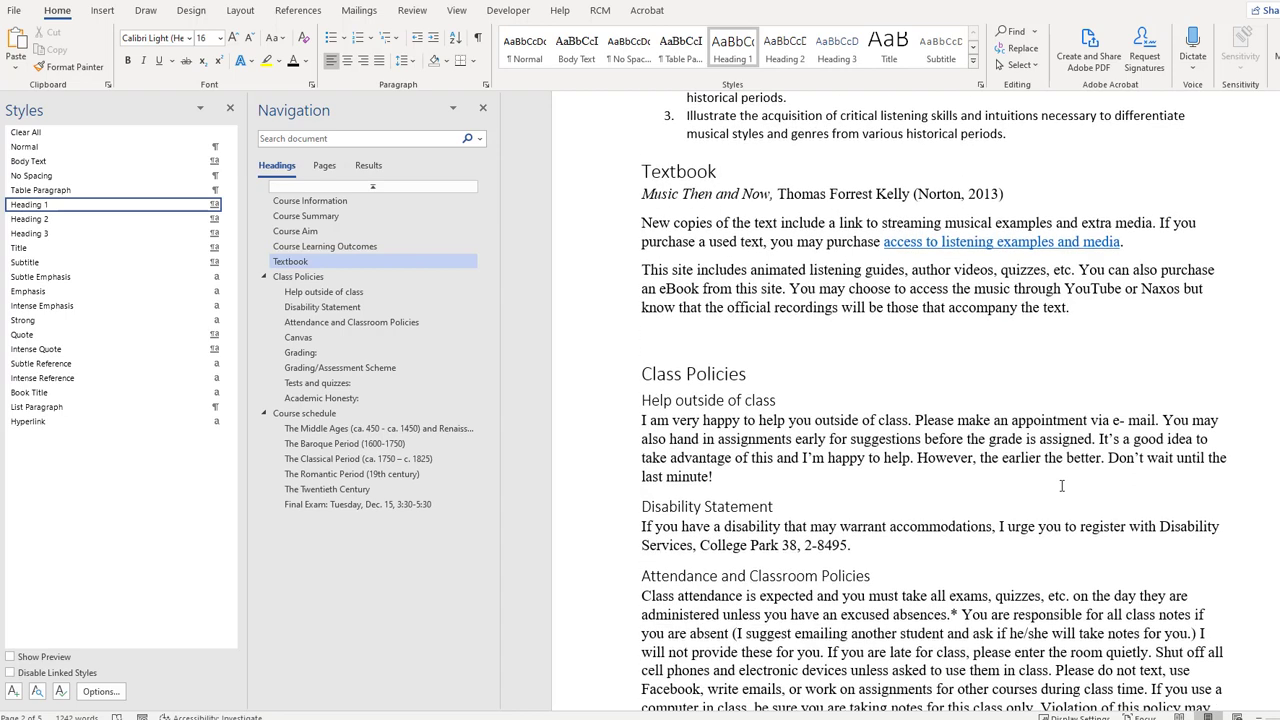
{"action": "scroll", "coordinate": [1062, 484], "scroll_direction": "down", "scroll_amount": 12}
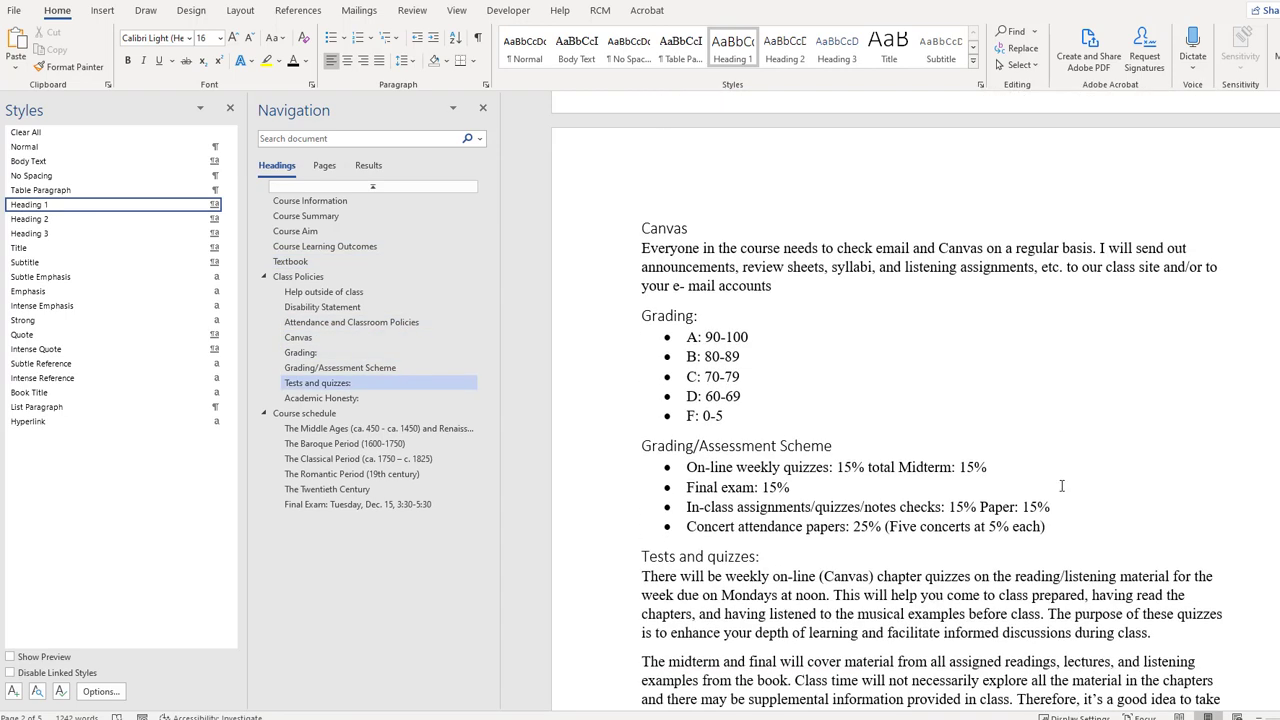
{"action": "scroll", "coordinate": [1062, 484], "scroll_direction": "down", "scroll_amount": 15}
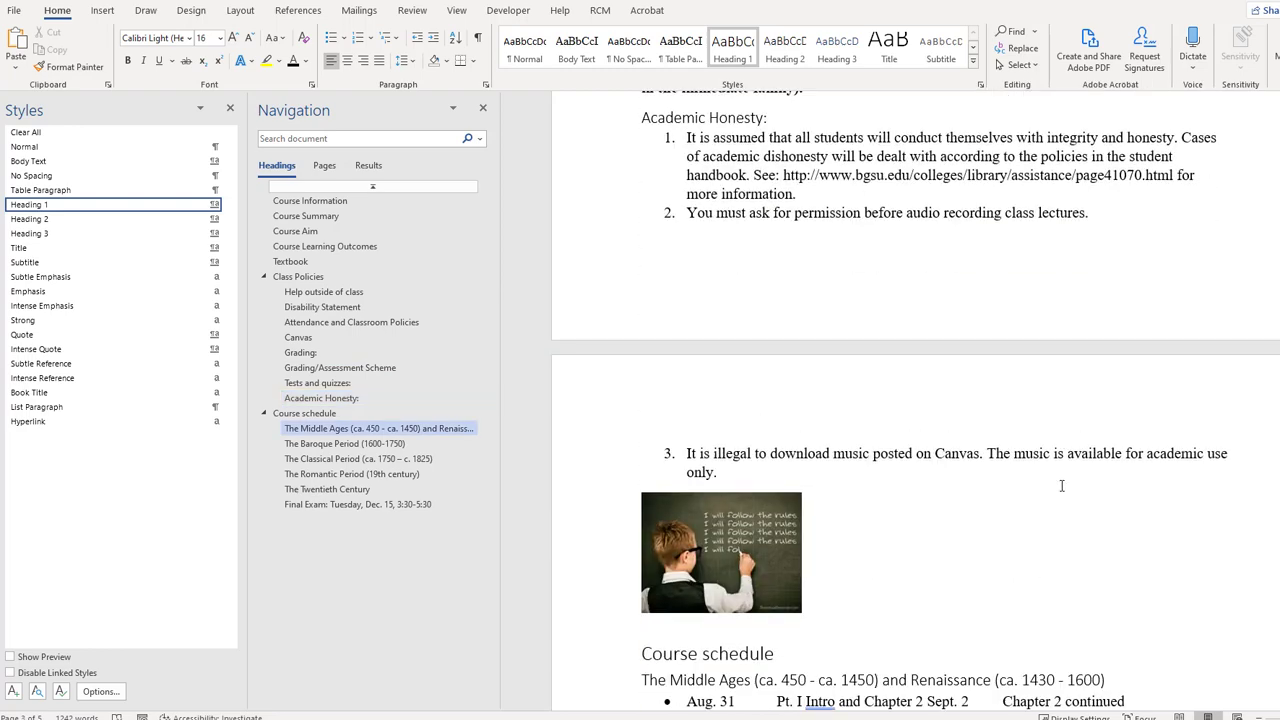
{"action": "scroll", "coordinate": [1062, 486], "scroll_direction": "down", "scroll_amount": 10}
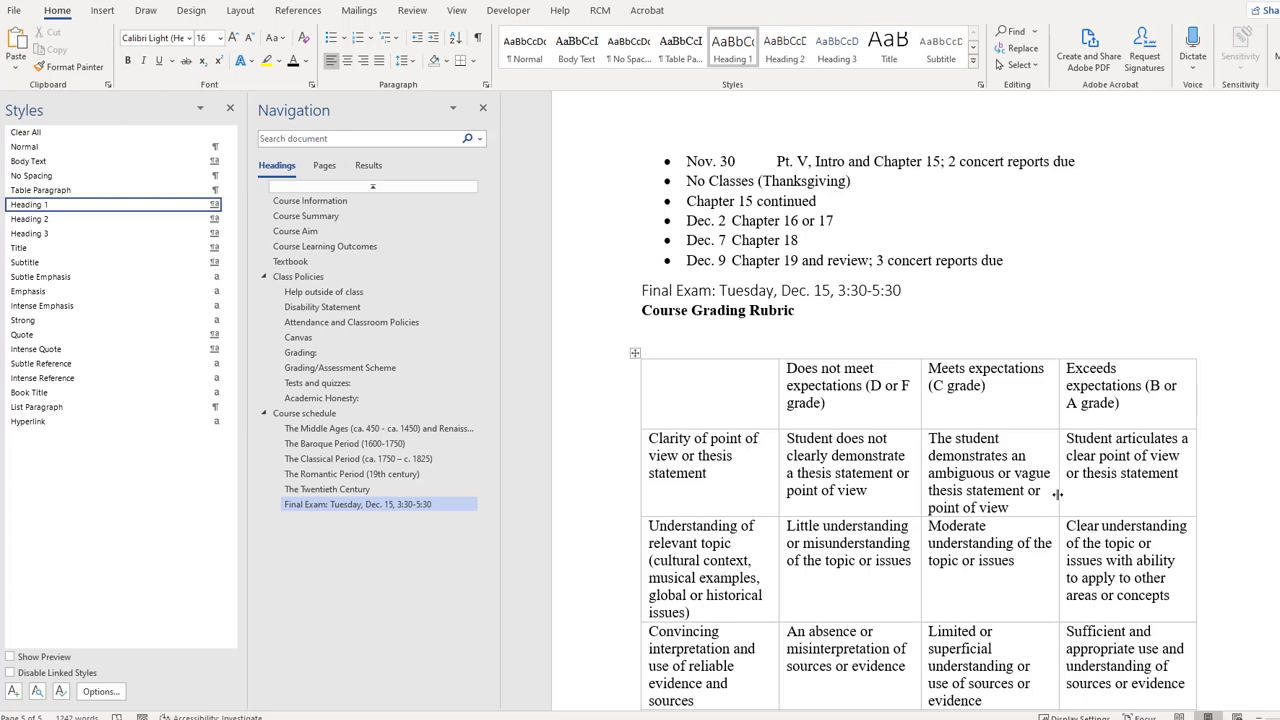
{"action": "left_click", "coordinate": [803, 312]}
{"action": "left_click_drag", "start_coordinate": [806, 311], "coordinate": [642, 315]}
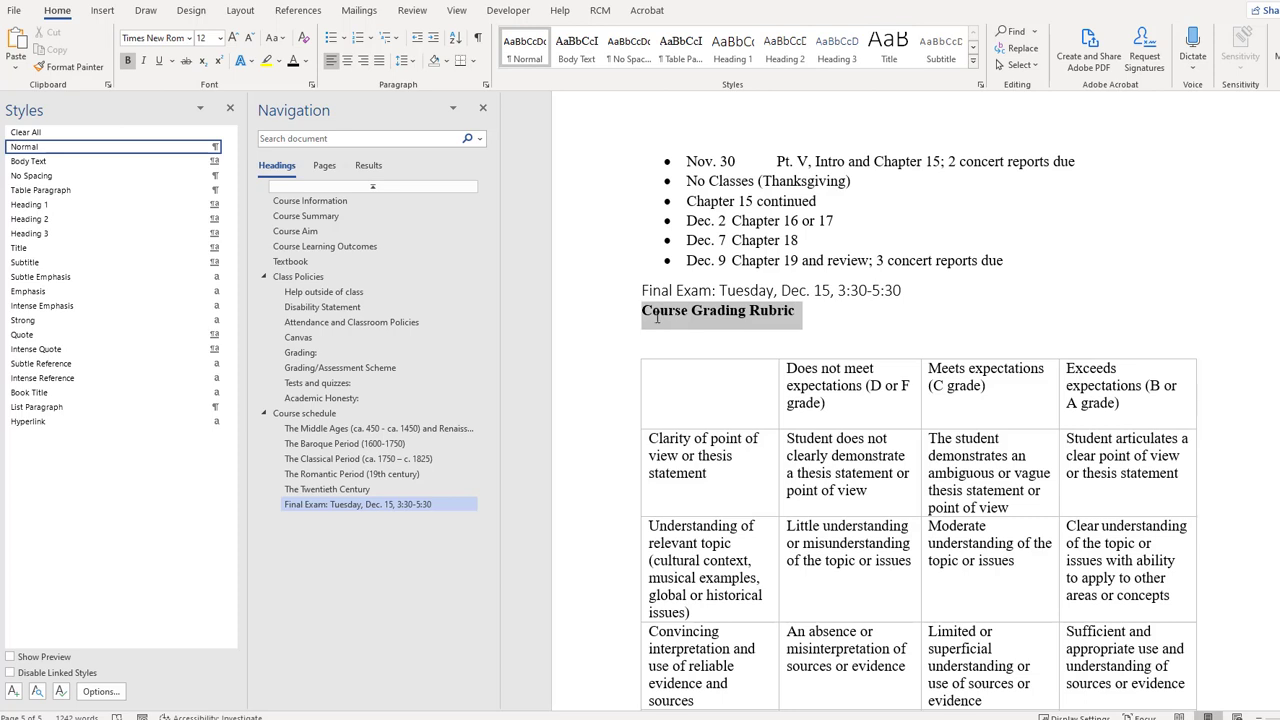
{"action": "left_click", "coordinate": [110, 206]}
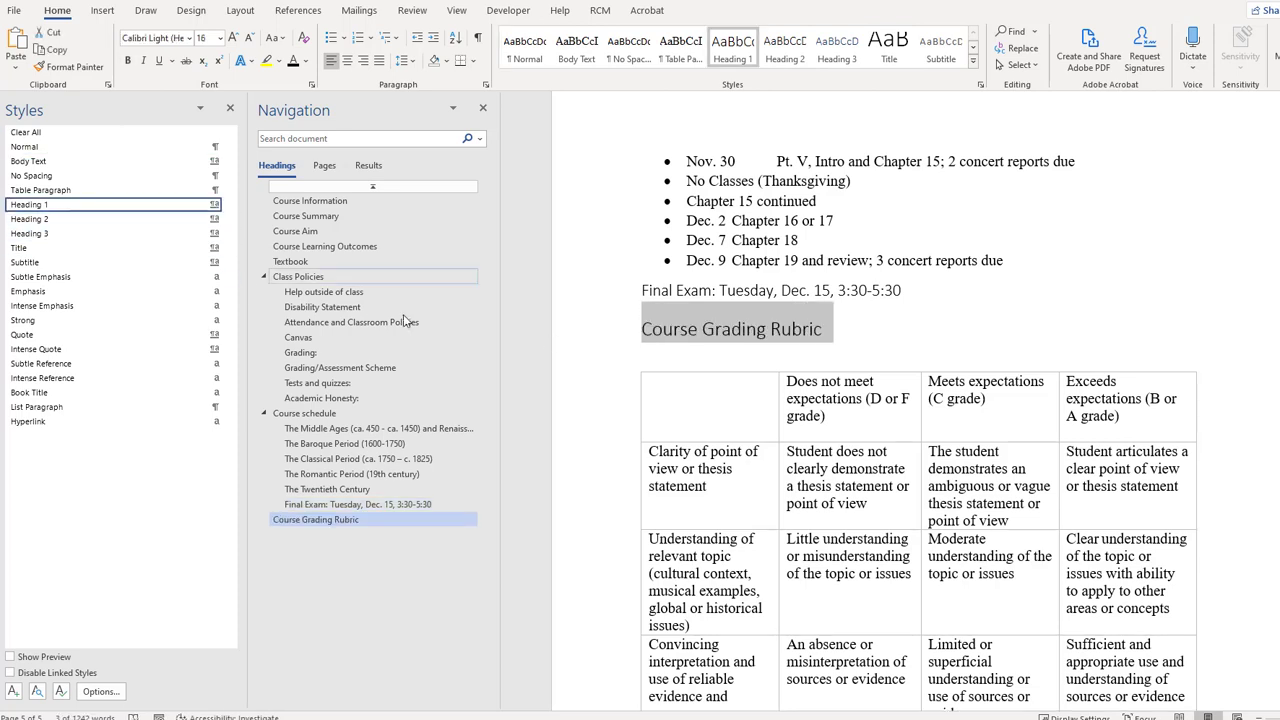
{"action": "left_click", "coordinate": [684, 362]}
{"action": "key", "text": "BackSpace"}
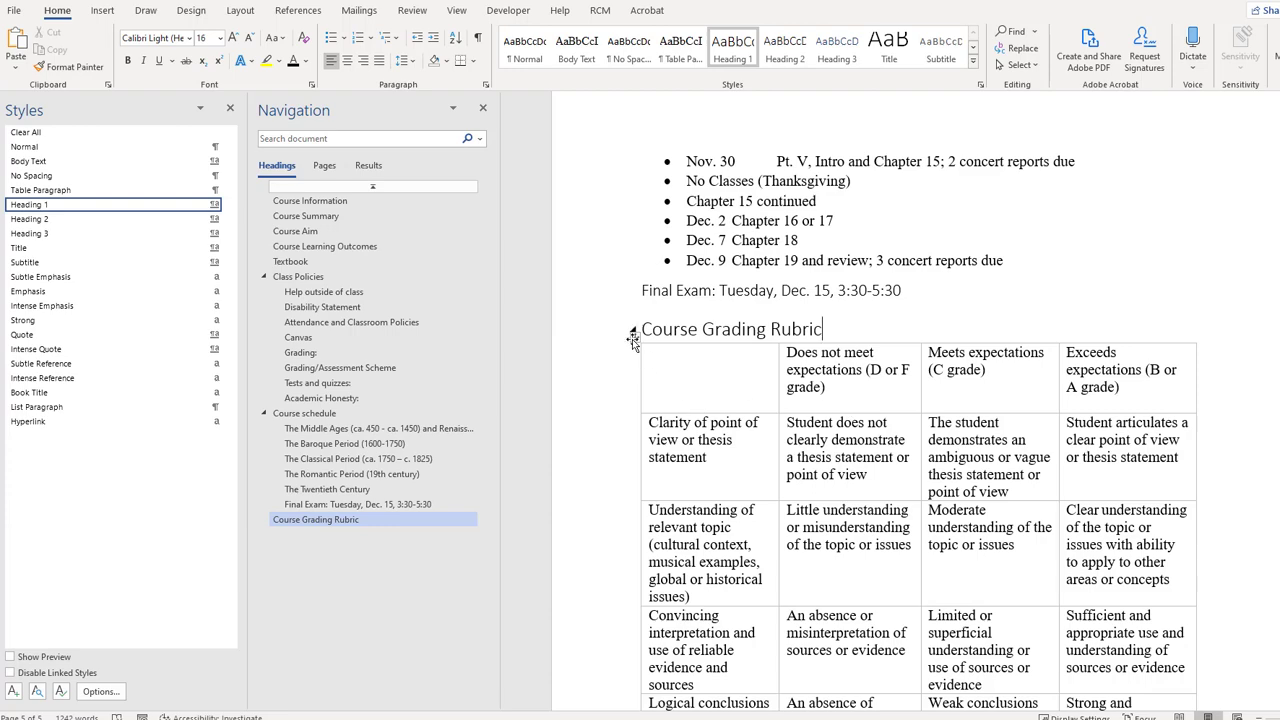
Step: Turn on the header row and first column for the grading rubric table and apply the plain style with italic headers and shaded bands
{"action": "left_click", "coordinate": [632, 338]}
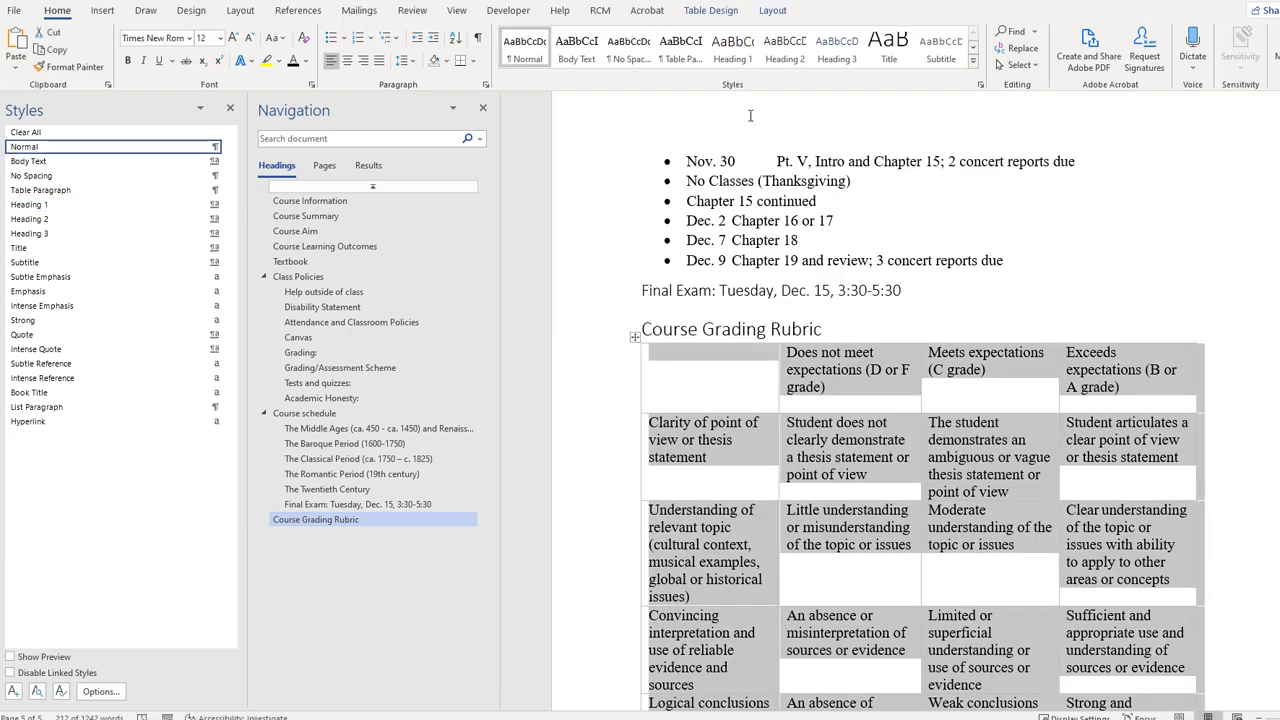
{"action": "left_click", "coordinate": [700, 10]}
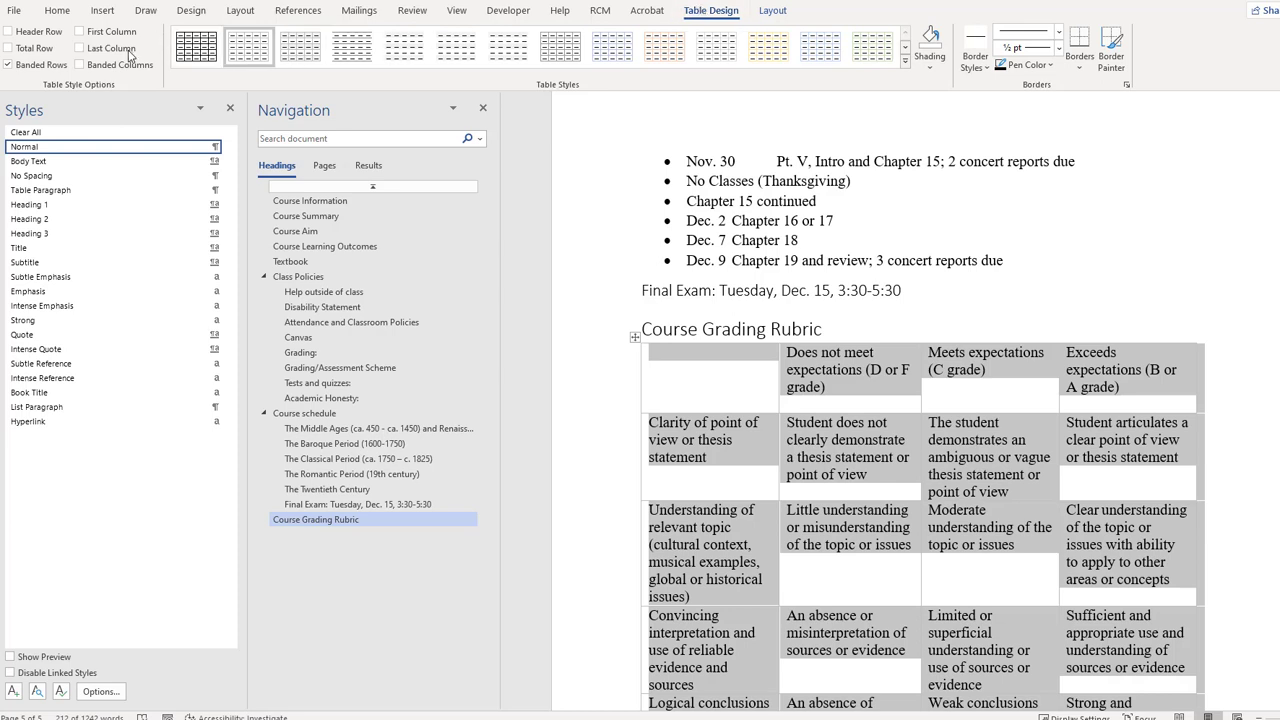
{"action": "left_click", "coordinate": [34, 32]}
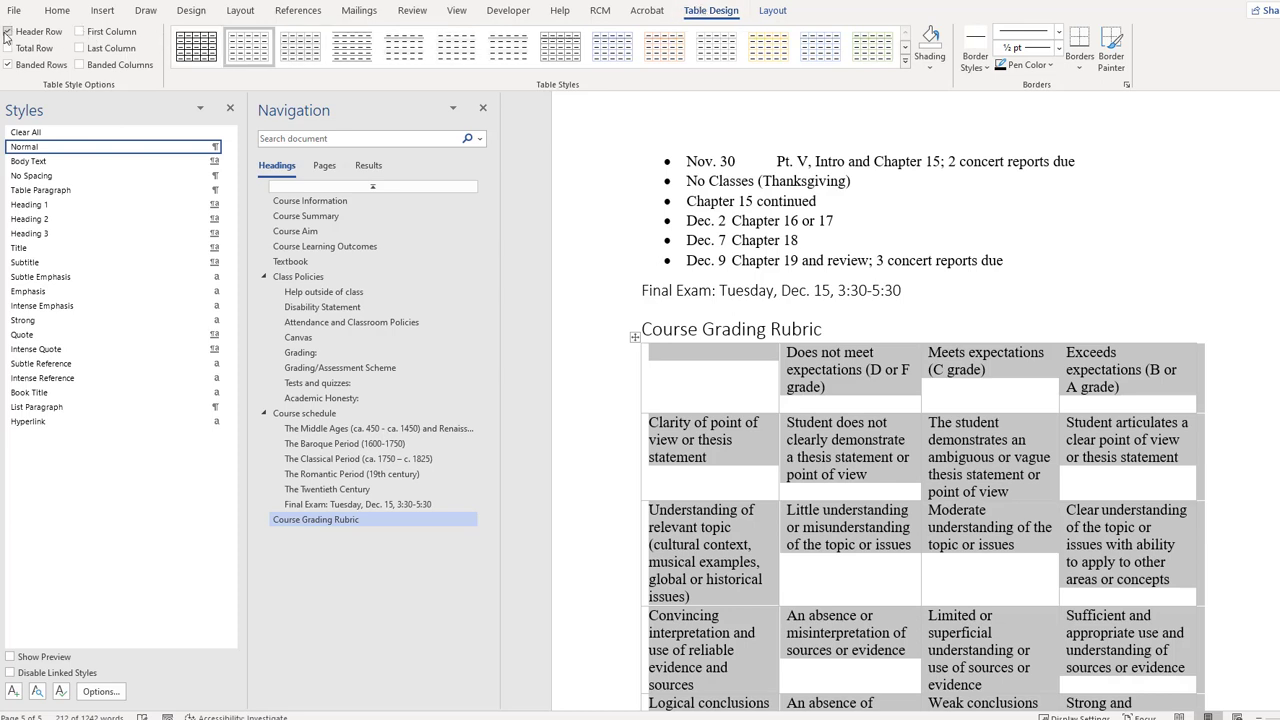
{"action": "left_click", "coordinate": [79, 32]}
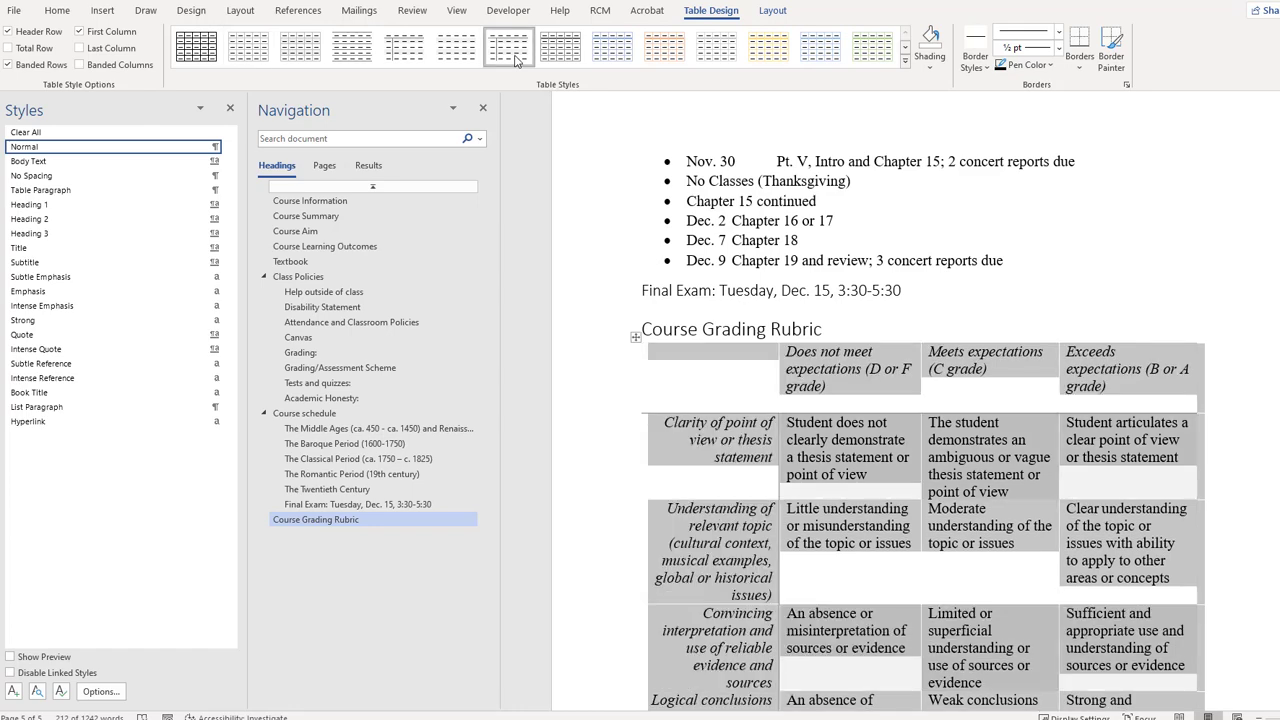
{"action": "left_click", "coordinate": [517, 60]}
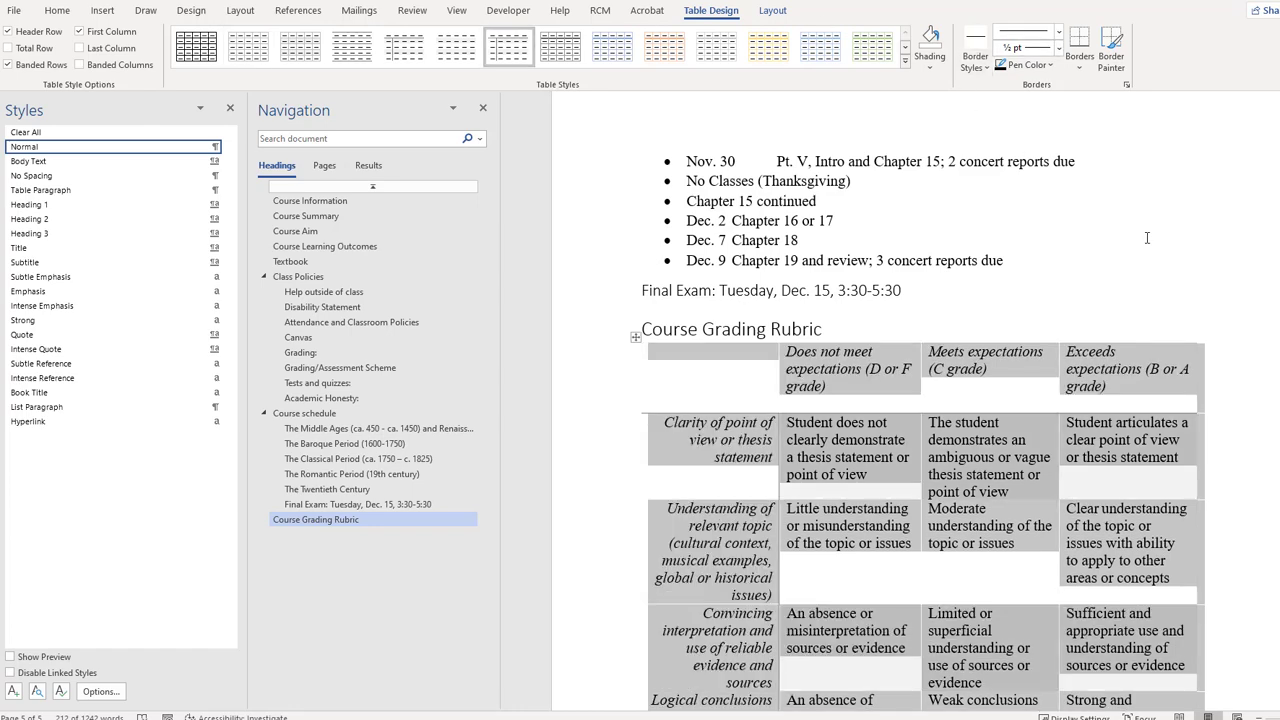
{"action": "left_click", "coordinate": [942, 306]}
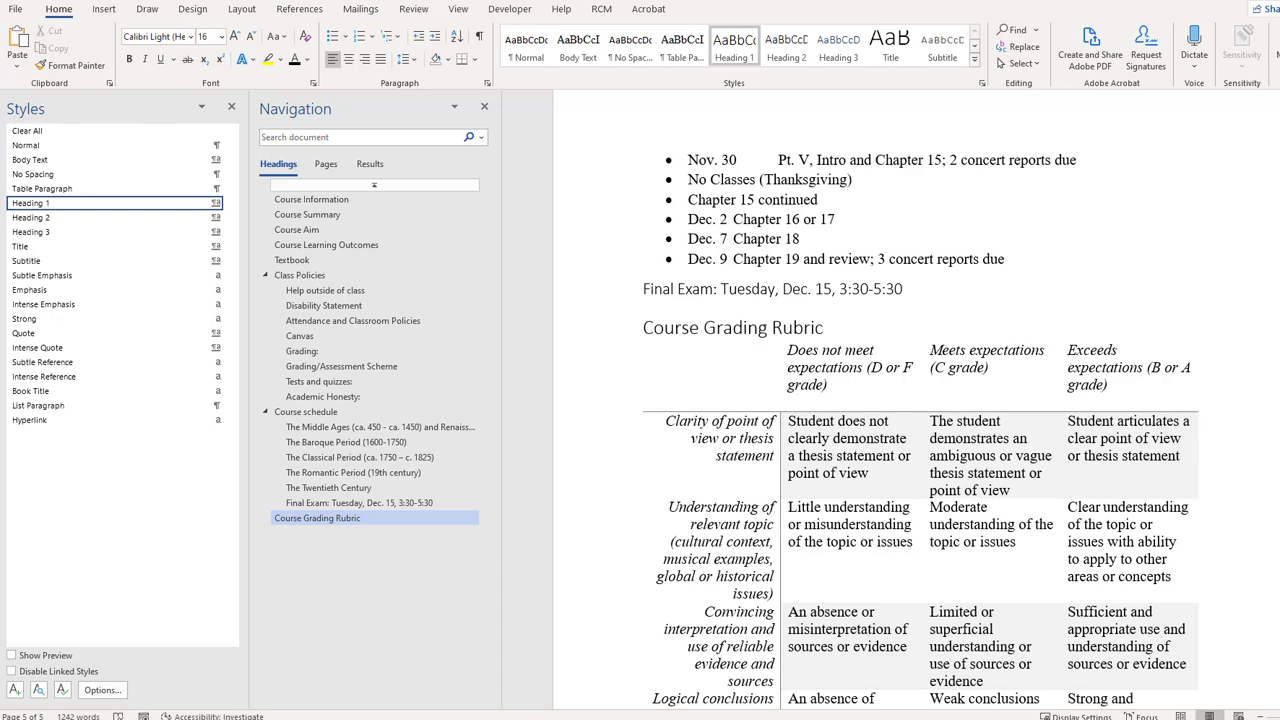
Step: Review the rubric table, then the syllabus from its beginning to the bold exam make-up paragraph under "Tests and quizzes"
{"action": "scroll", "coordinate": [950, 300], "scroll_direction": "down", "scroll_amount": 5}
{"action": "scroll", "coordinate": [985, 252], "scroll_direction": "up", "scroll_amount": 3}
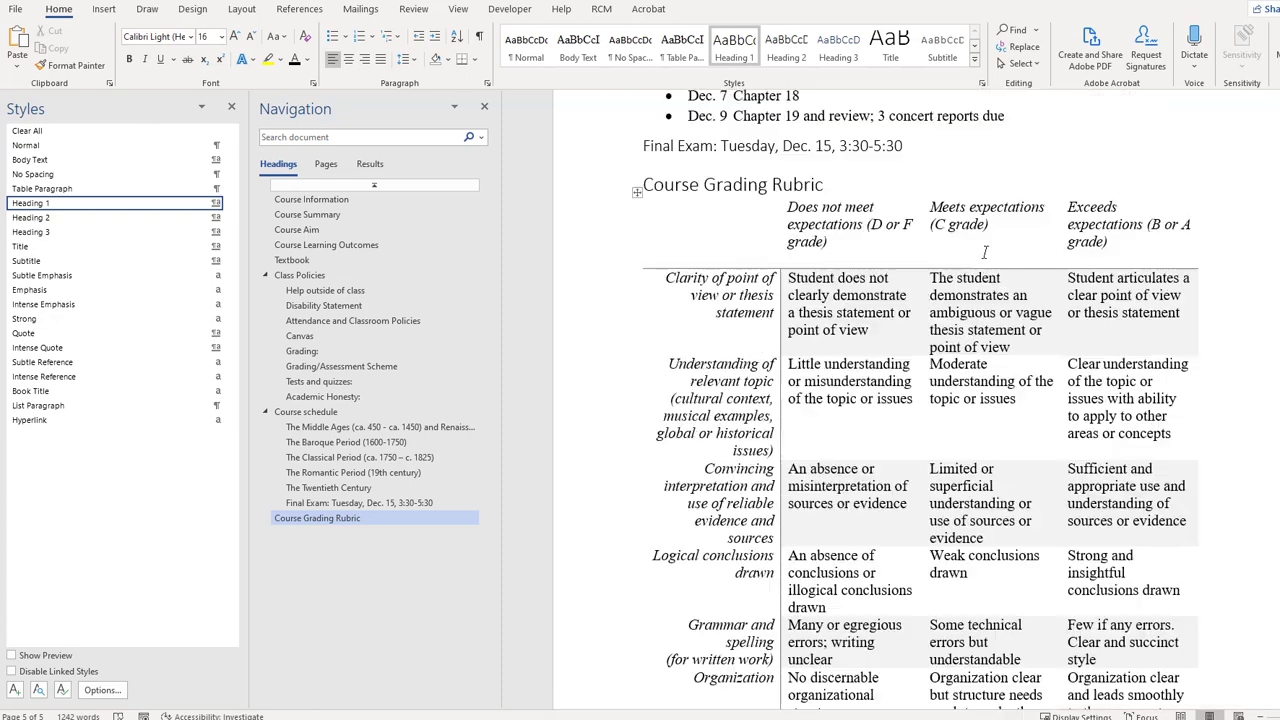
{"action": "key", "text": "ctrl+Home"}
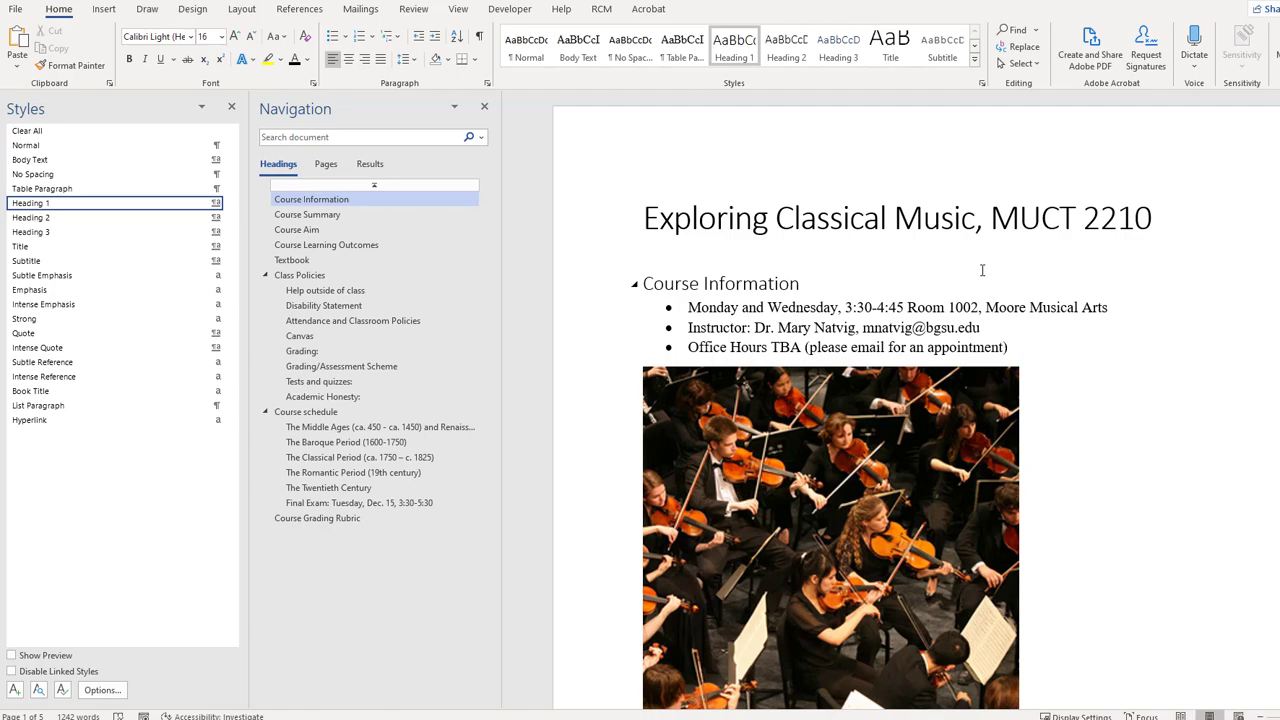
{"action": "scroll", "coordinate": [982, 270], "scroll_direction": "down", "scroll_amount": 20}
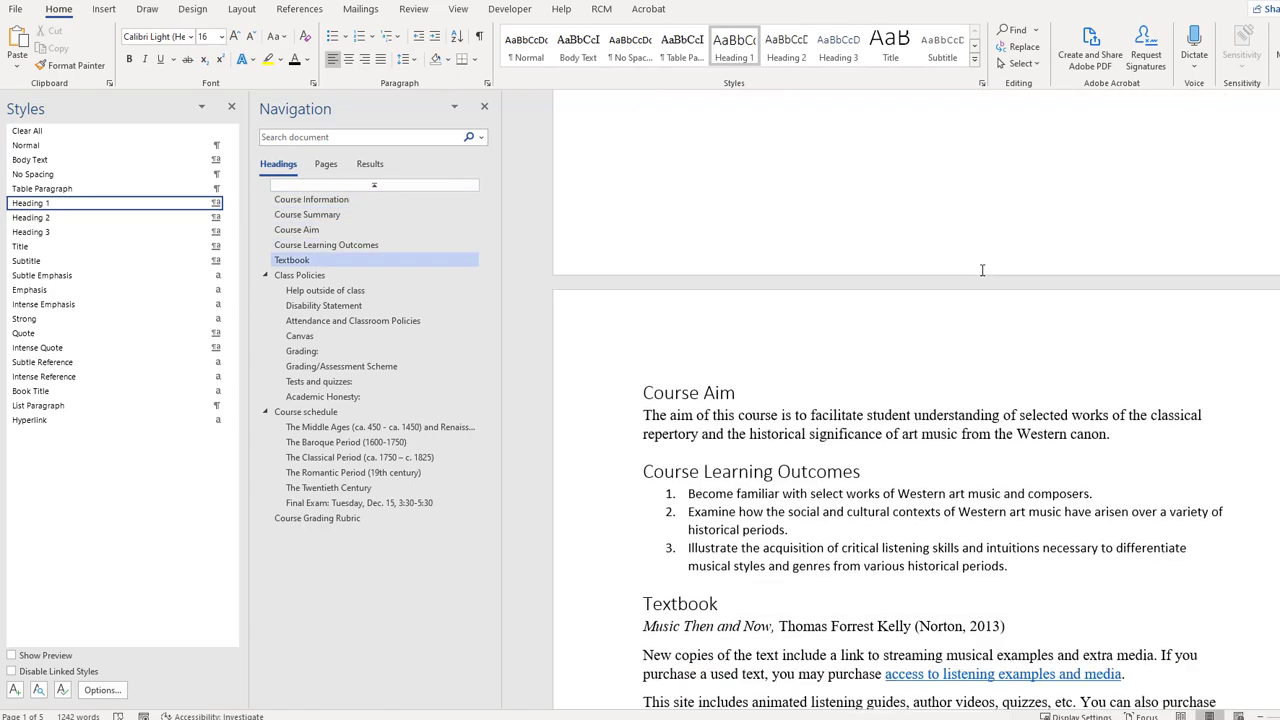
{"action": "scroll", "coordinate": [982, 270], "scroll_direction": "down", "scroll_amount": 20}
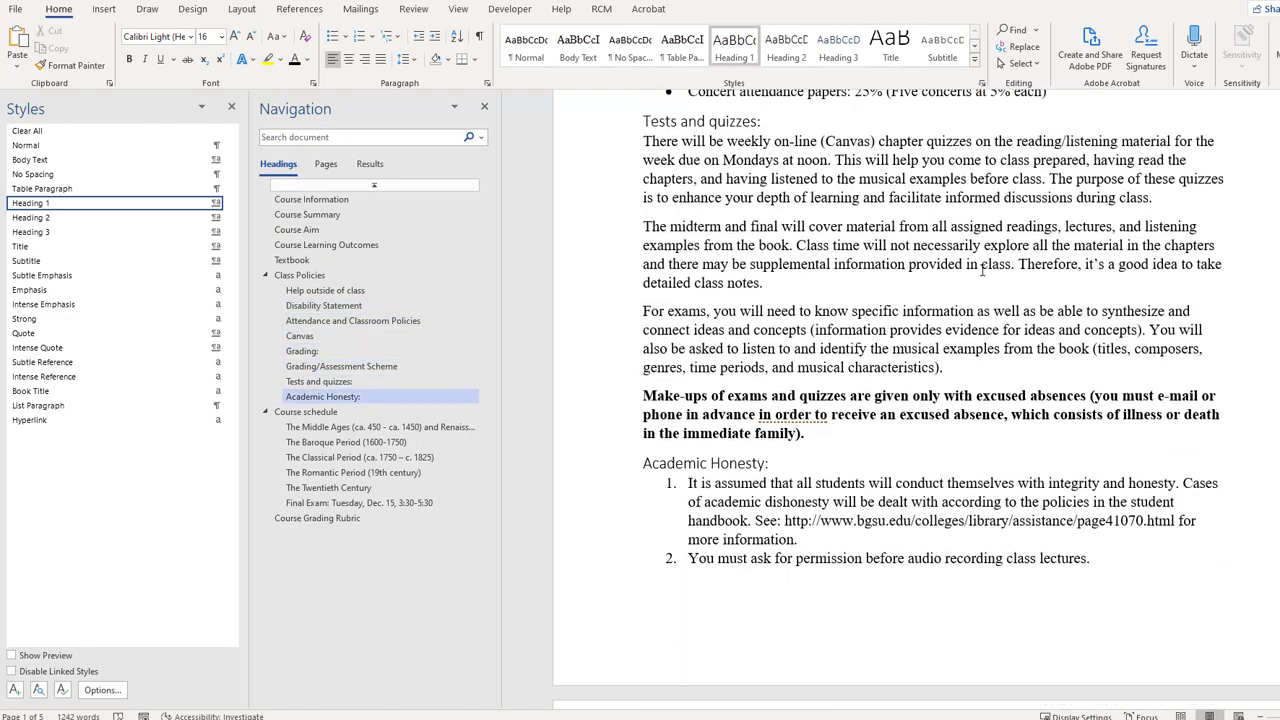
{"action": "left_click_drag", "start_coordinate": [822, 435], "coordinate": [643, 396]}
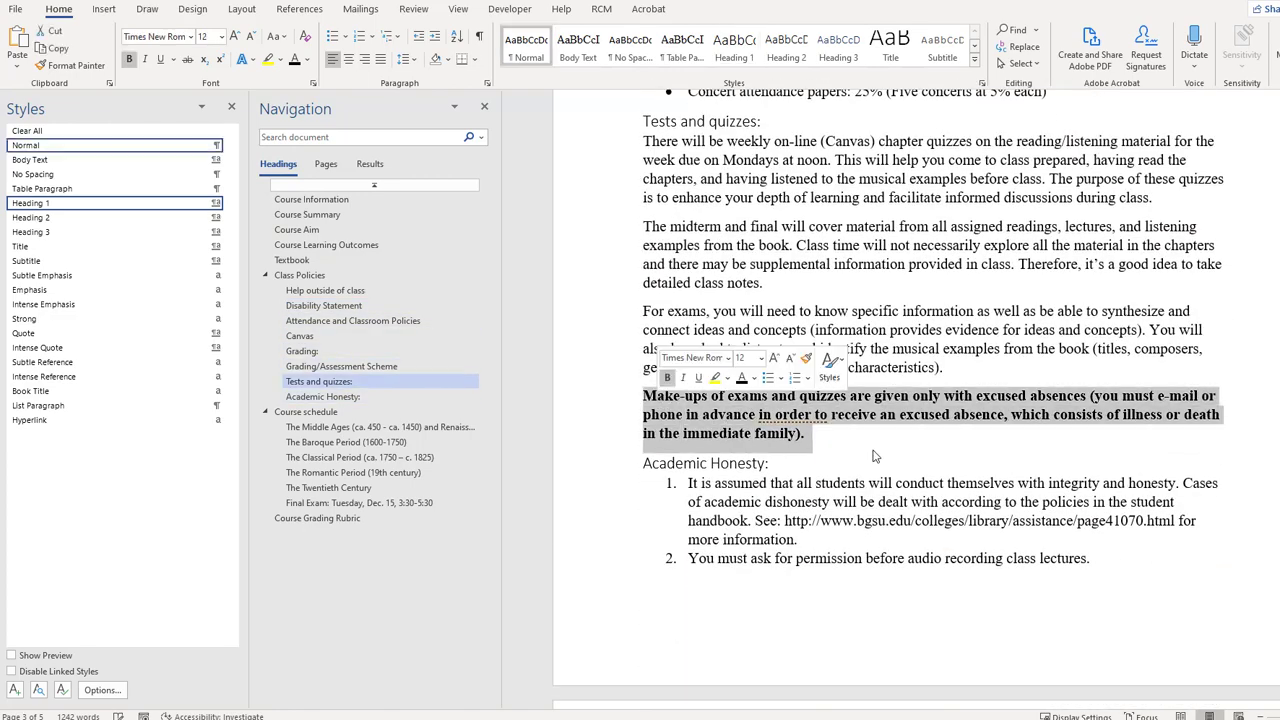
{"action": "left_click", "coordinate": [924, 447]}
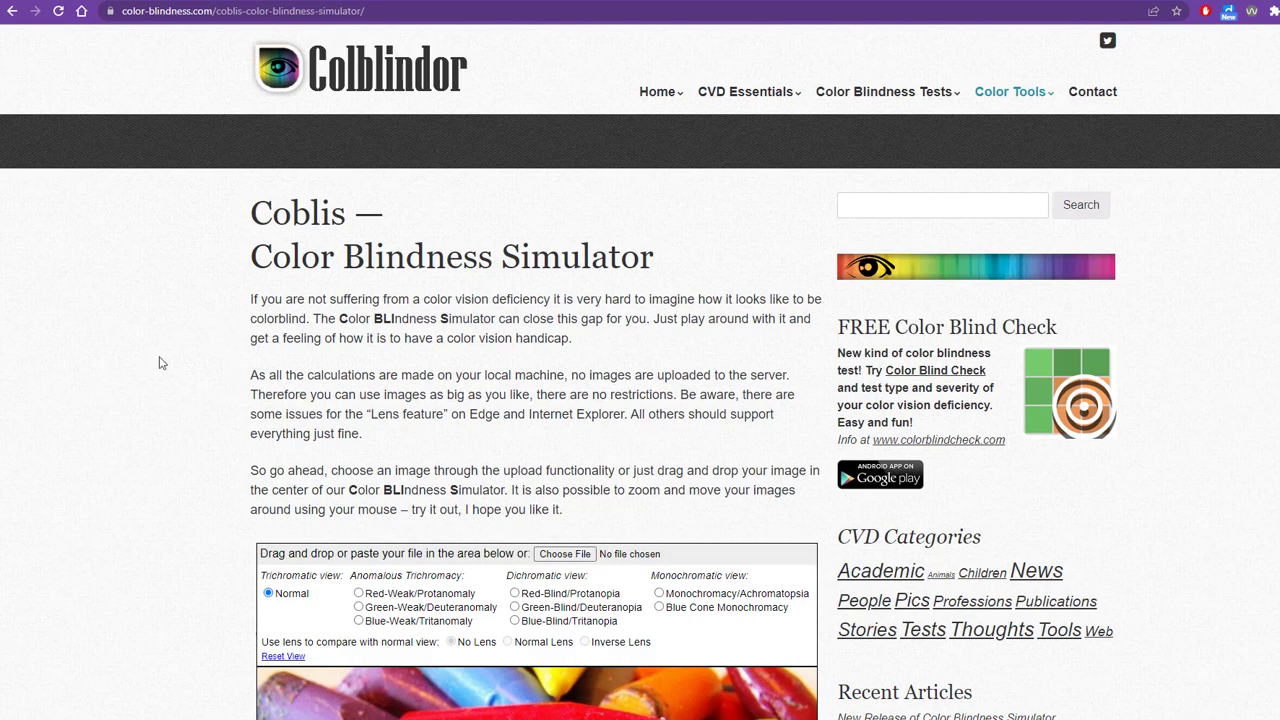
Step: On the Coblis Color Blindness Simulator page, preview the sample image as Red-Weak/Protanomaly, Red-Blind/Protanopia and Blue-Blind/Tritanopia
{"action": "scroll", "coordinate": [136, 471], "scroll_direction": "down", "scroll_amount": 2}
{"action": "scroll", "coordinate": [138, 472], "scroll_direction": "down", "scroll_amount": 1}
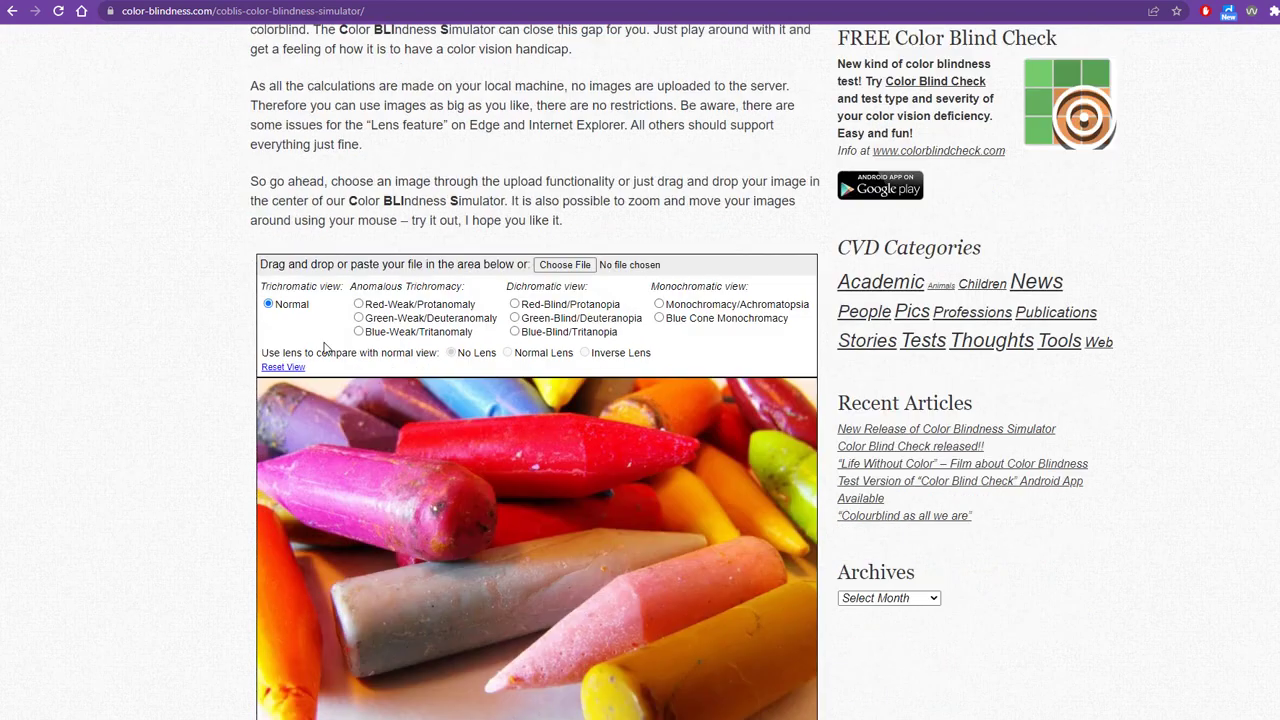
{"action": "left_click", "coordinate": [360, 304]}
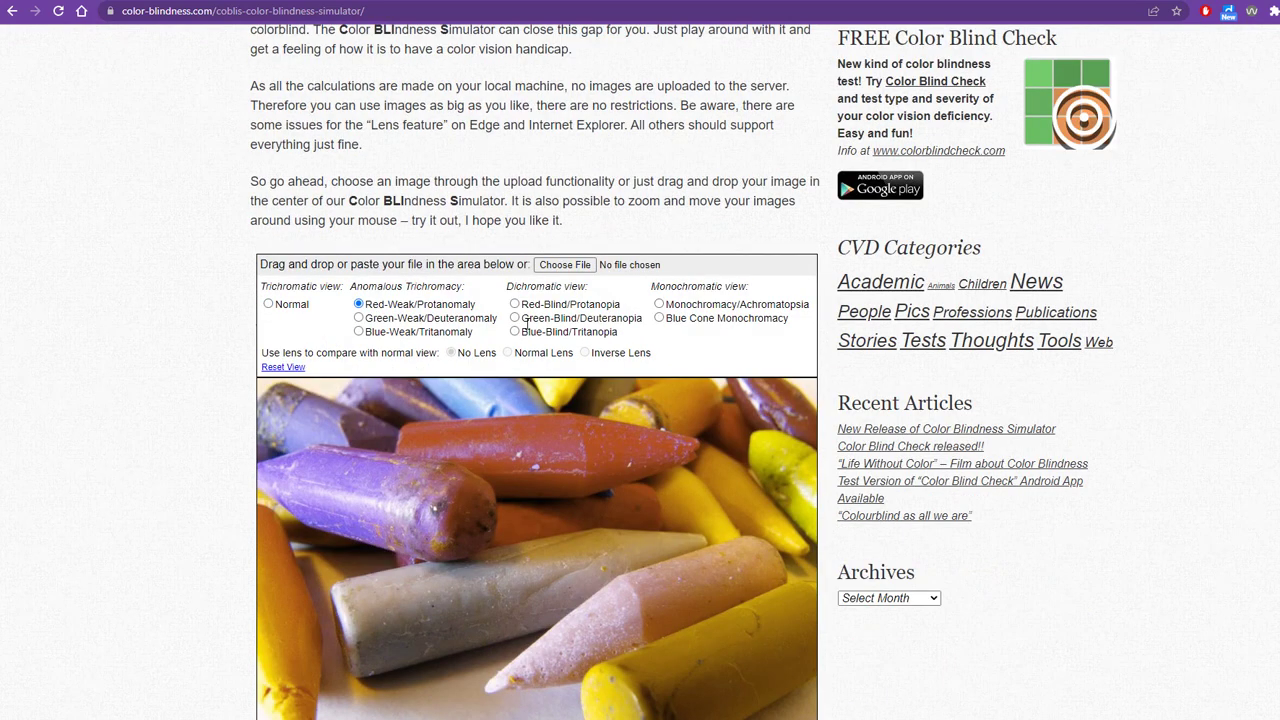
{"action": "scroll", "coordinate": [527, 324], "scroll_direction": "down", "scroll_amount": 1}
{"action": "left_click", "coordinate": [515, 232]}
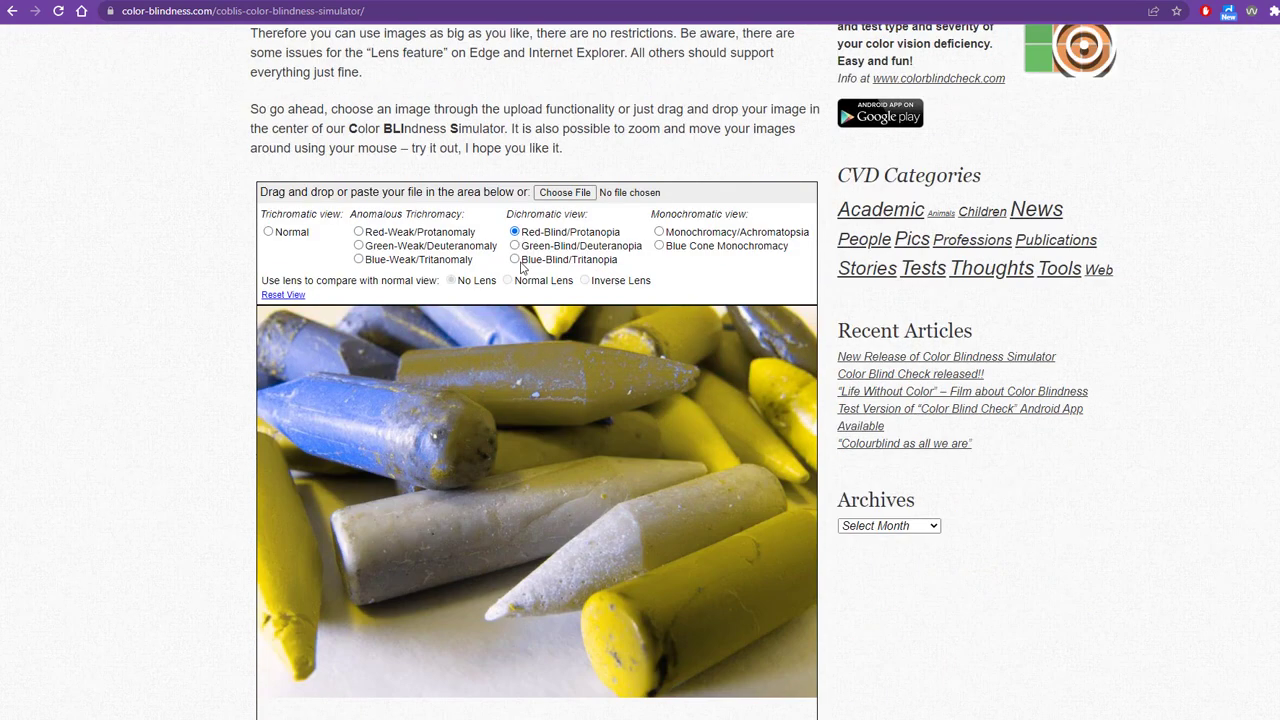
{"action": "left_click", "coordinate": [514, 259]}
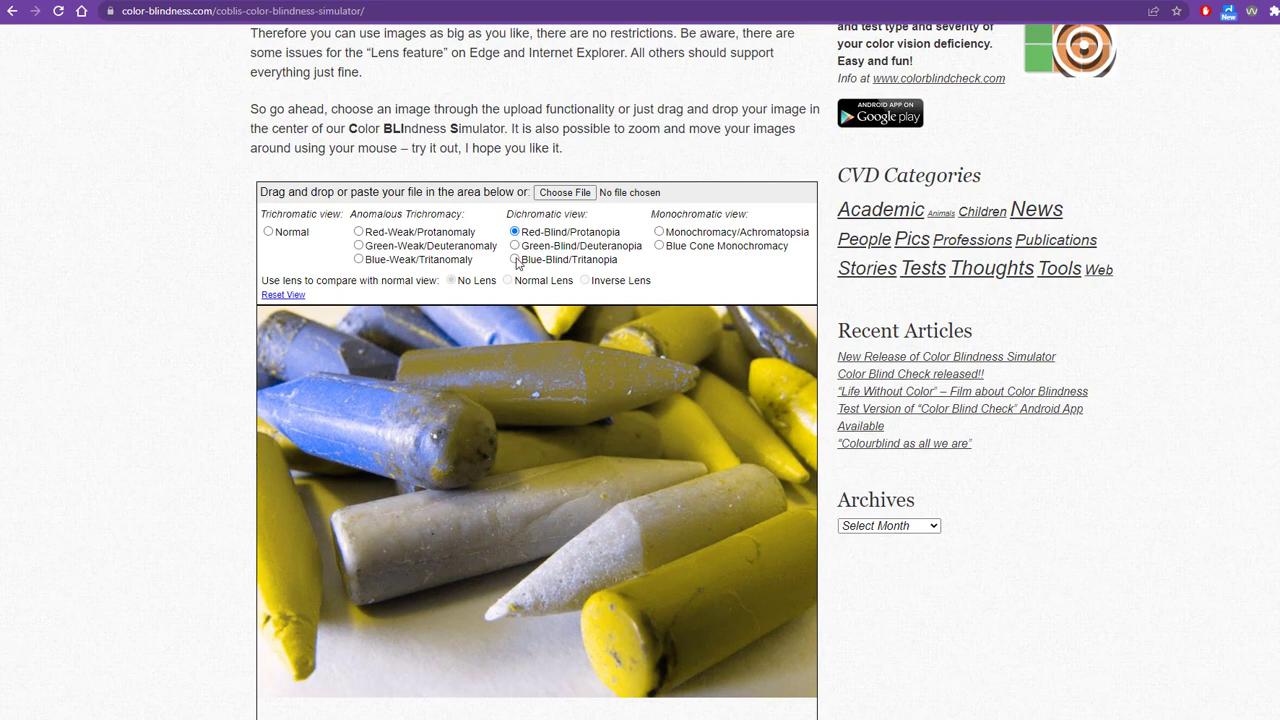
Step: Preview the sample image in the simulator as Monochromacy/Achromatopsia and Green-Blind/Deuteranopia
{"action": "left_click", "coordinate": [659, 232]}
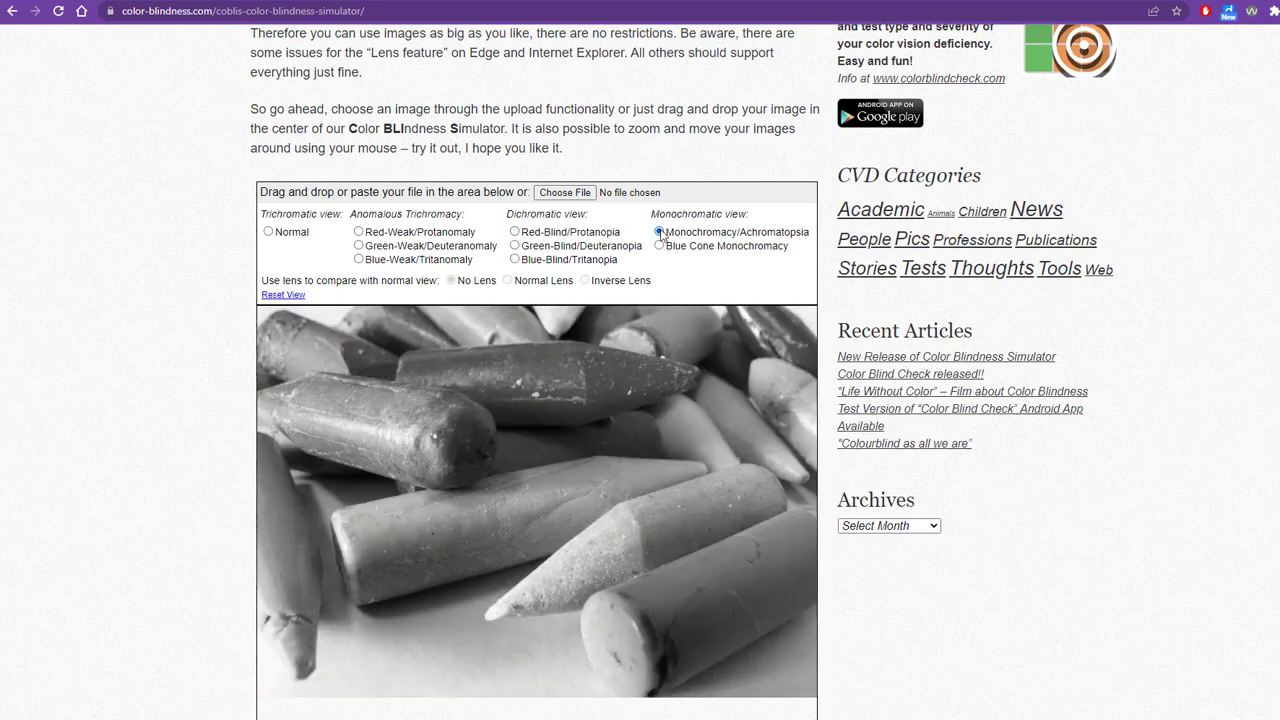
{"action": "left_click", "coordinate": [515, 246]}
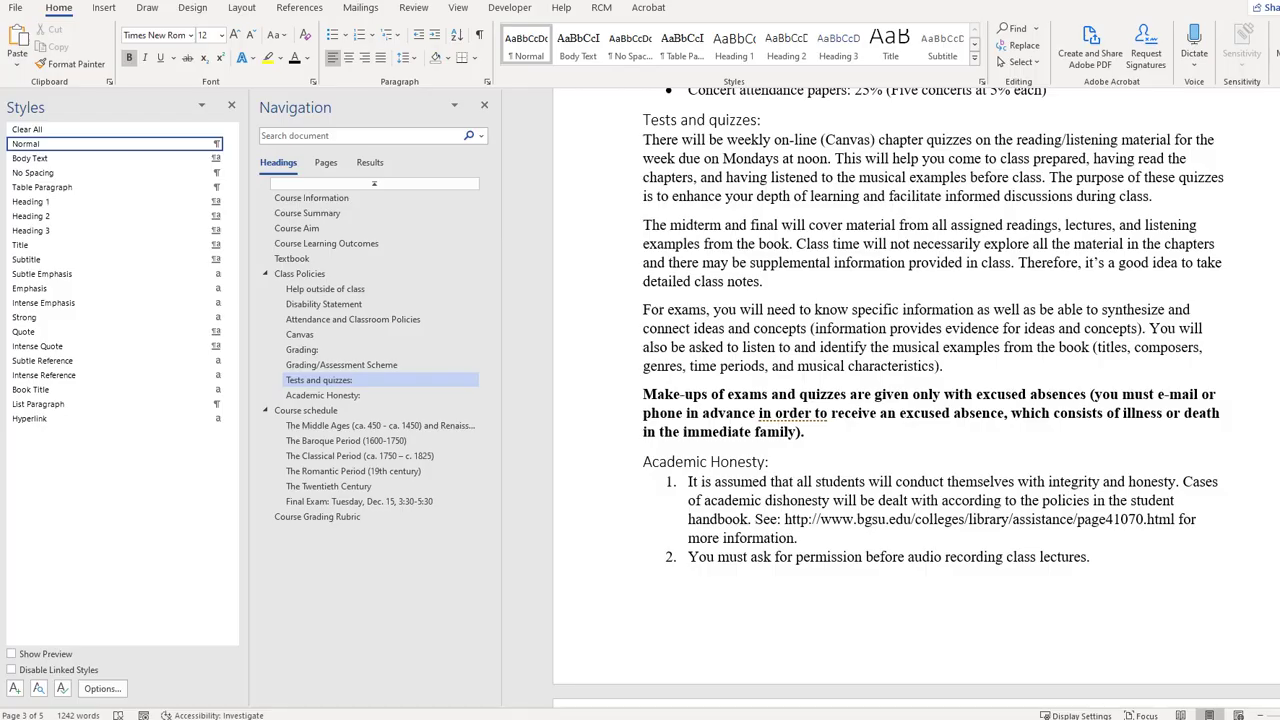
Step: Switch to the Example Syllabus document in Word and run the accessibility check on it
{"action": "left_click", "coordinate": [16, 8]}
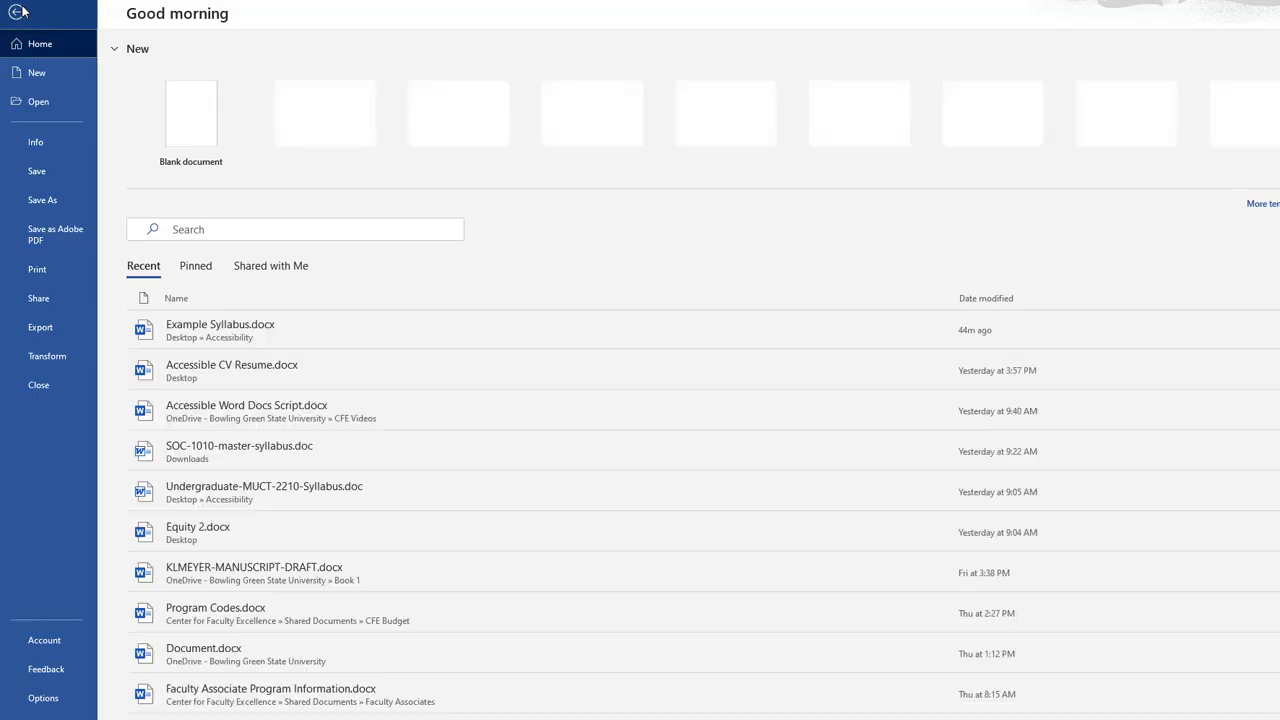
{"action": "left_click", "coordinate": [37, 143]}
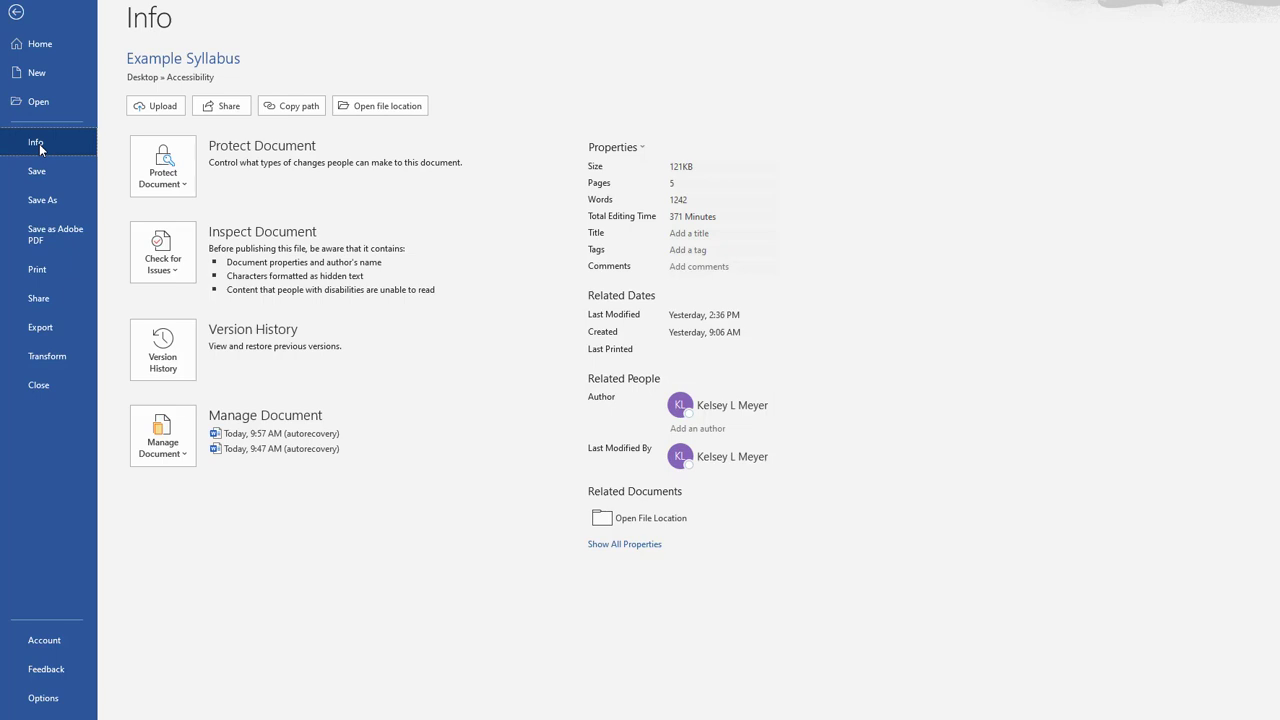
{"action": "left_click", "coordinate": [165, 262]}
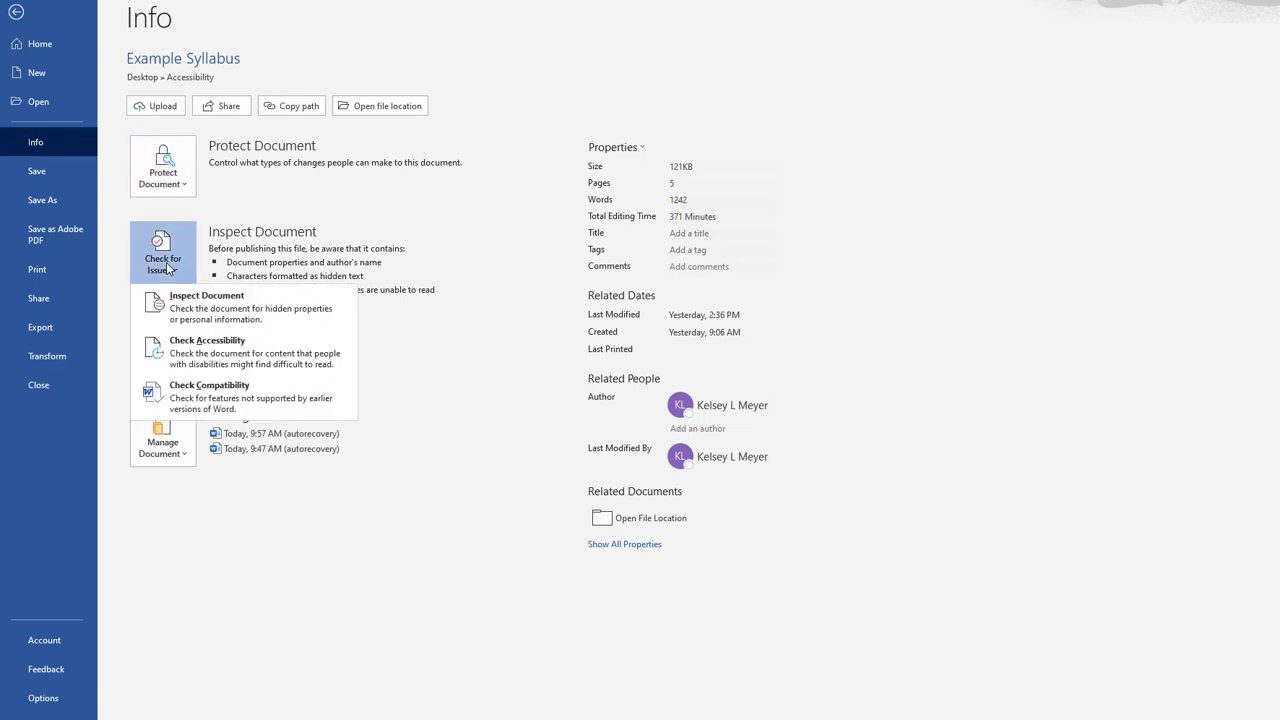
{"action": "left_click", "coordinate": [221, 363]}
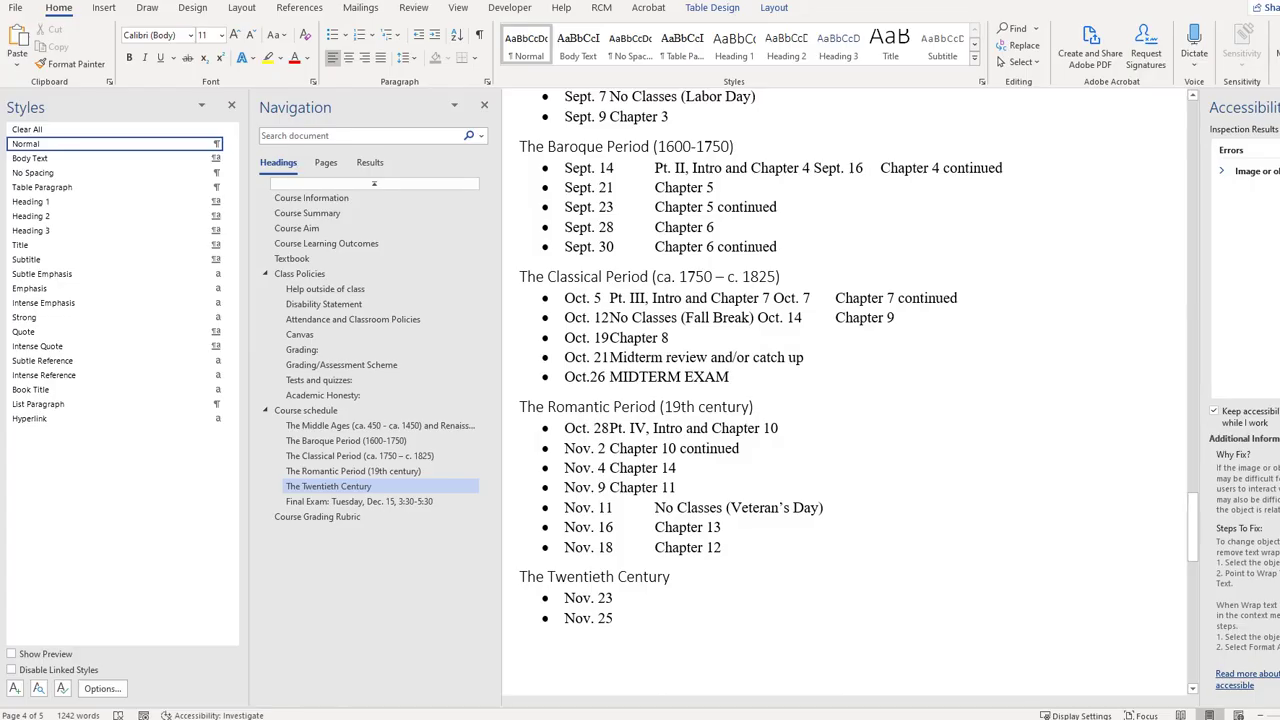
Step: Locate Picture 2 from the accessibility errors, delete that image above "Course schedule", and close the checker
{"action": "left_click", "coordinate": [1255, 171]}
{"action": "left_click", "coordinate": [1255, 185]}
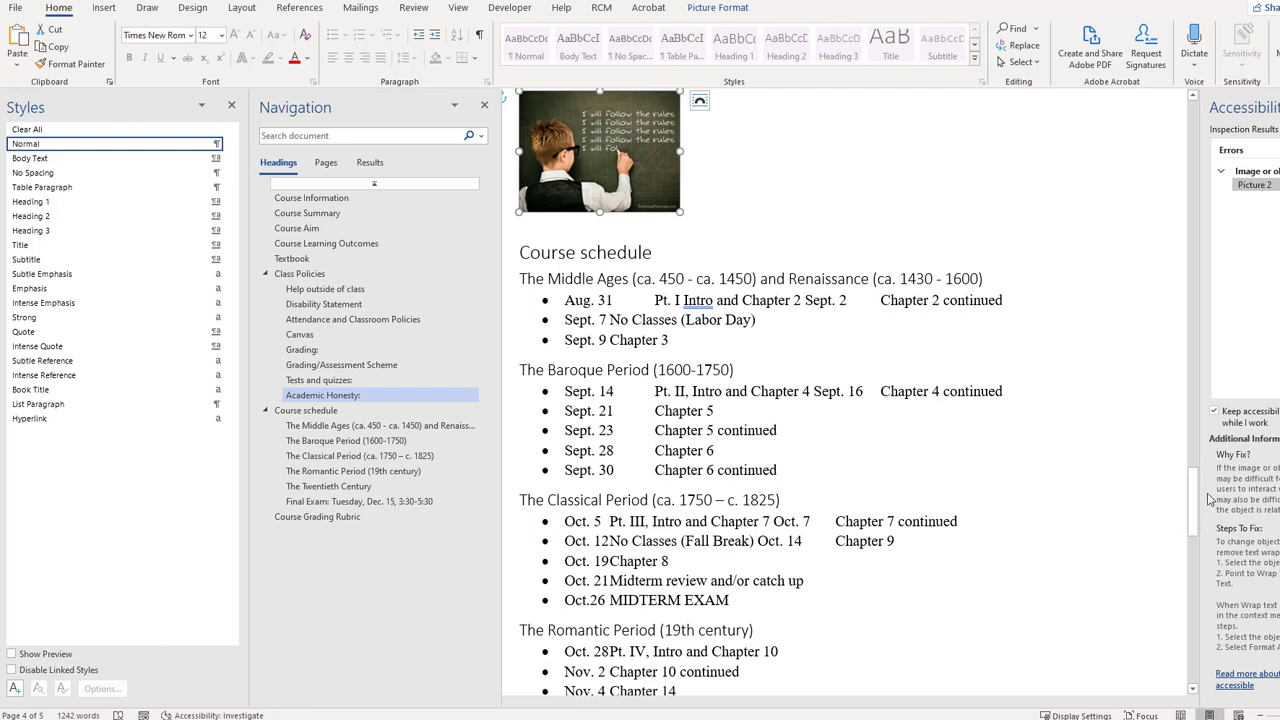
{"action": "scroll", "coordinate": [1245, 560], "scroll_direction": "down", "scroll_amount": 1}
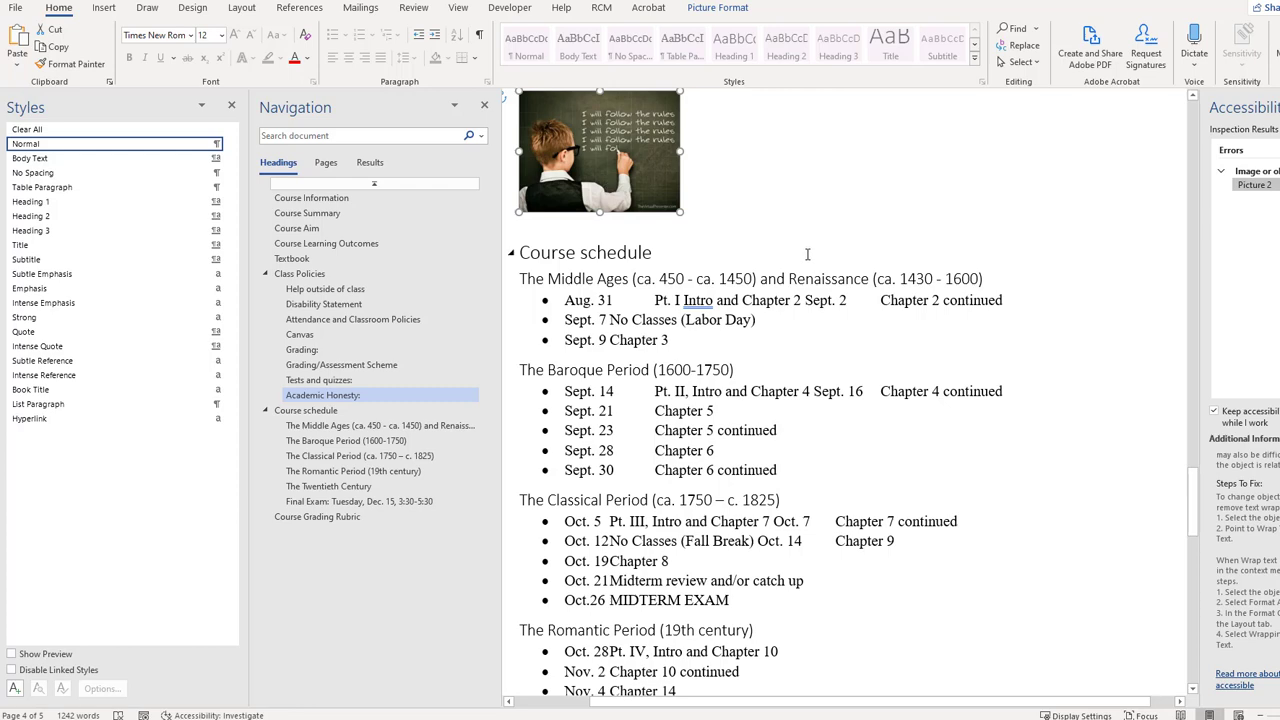
{"action": "scroll", "coordinate": [533, 250], "scroll_direction": "up", "scroll_amount": 1}
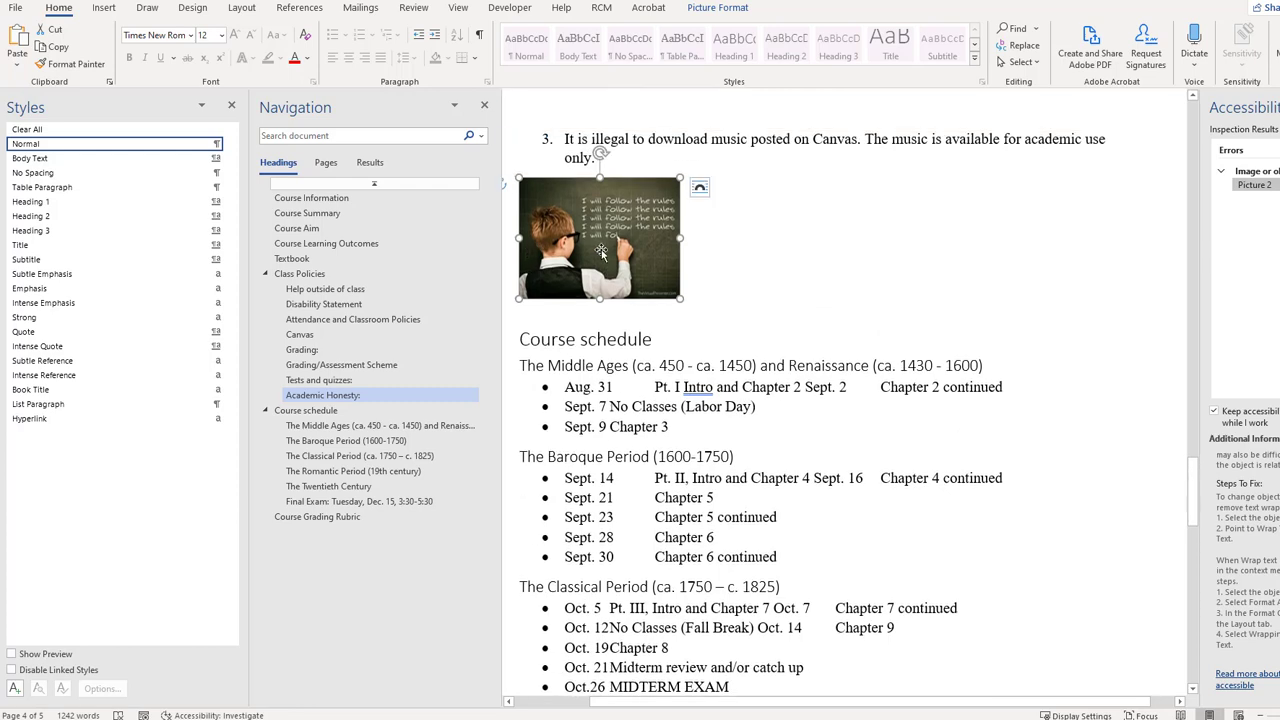
{"action": "key", "text": "Delete"}
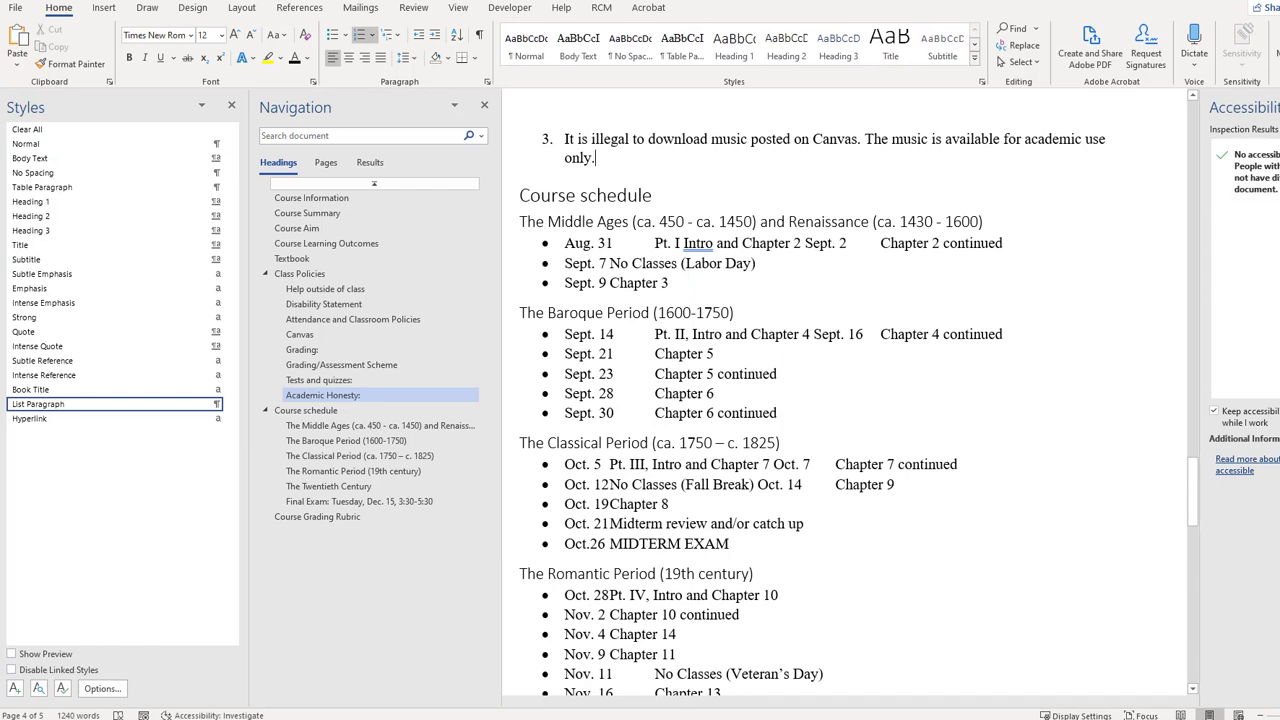
{"action": "left_click", "coordinate": [1279, 106]}
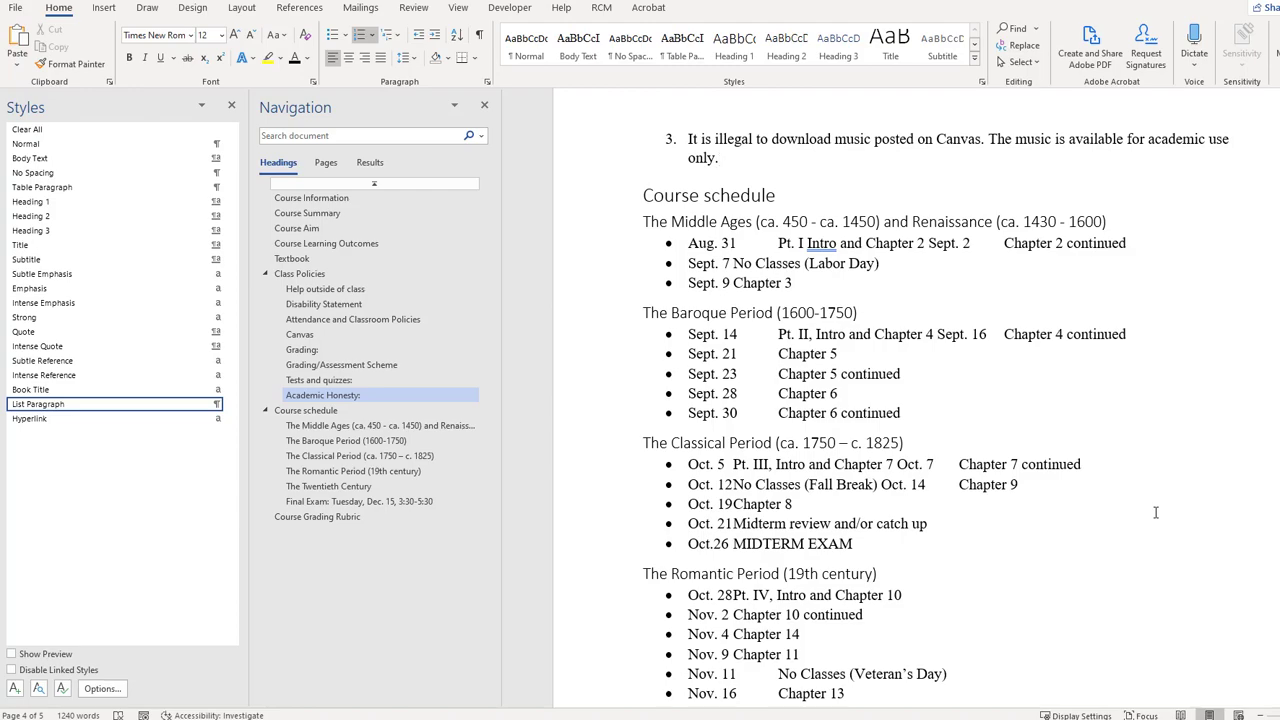
Step: Review the syllabus from the course schedule back up to the Textbook and Course Learning Outcomes sections
{"action": "scroll", "coordinate": [1155, 512], "scroll_direction": "up", "scroll_amount": 20}
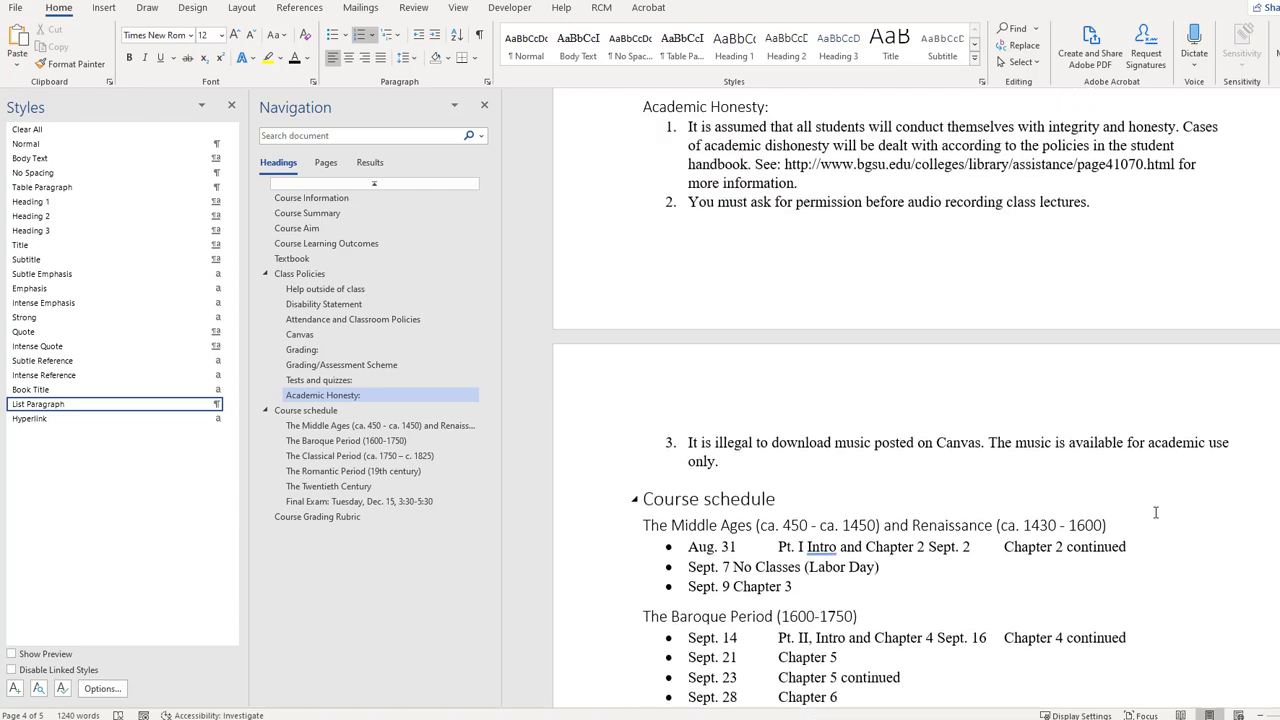
{"action": "scroll", "coordinate": [1155, 510], "scroll_direction": "up", "scroll_amount": 6}
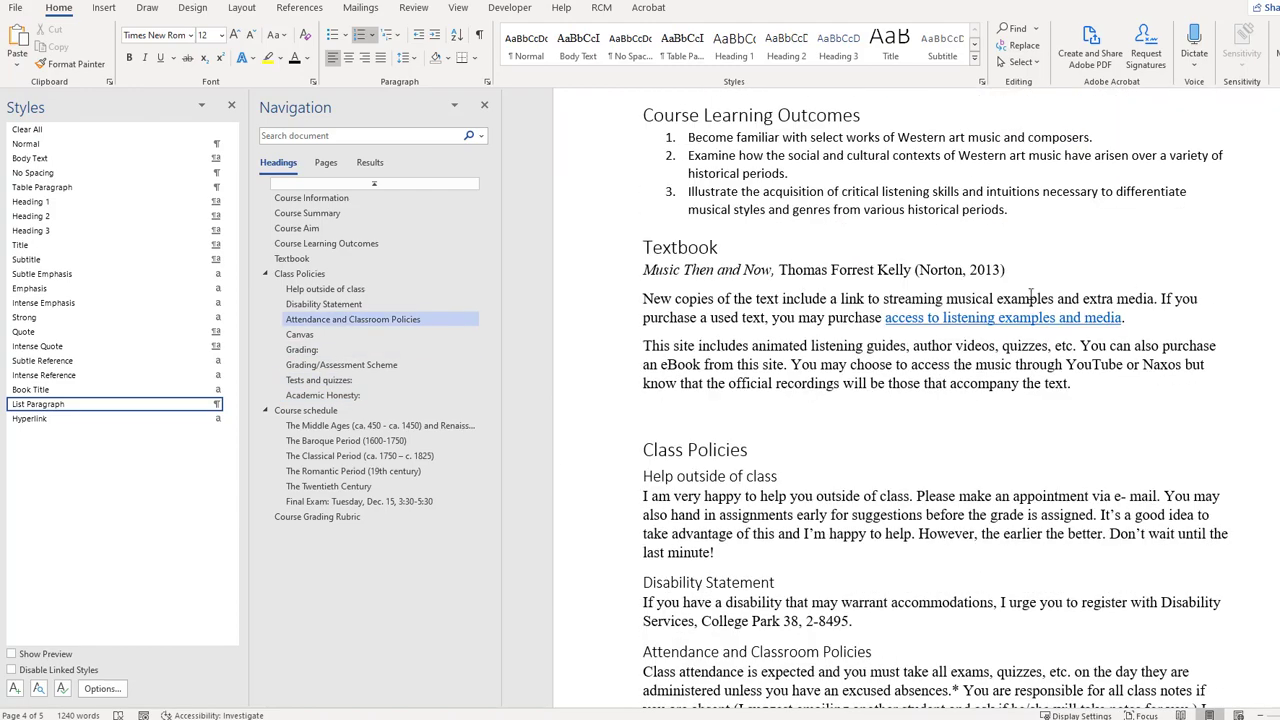